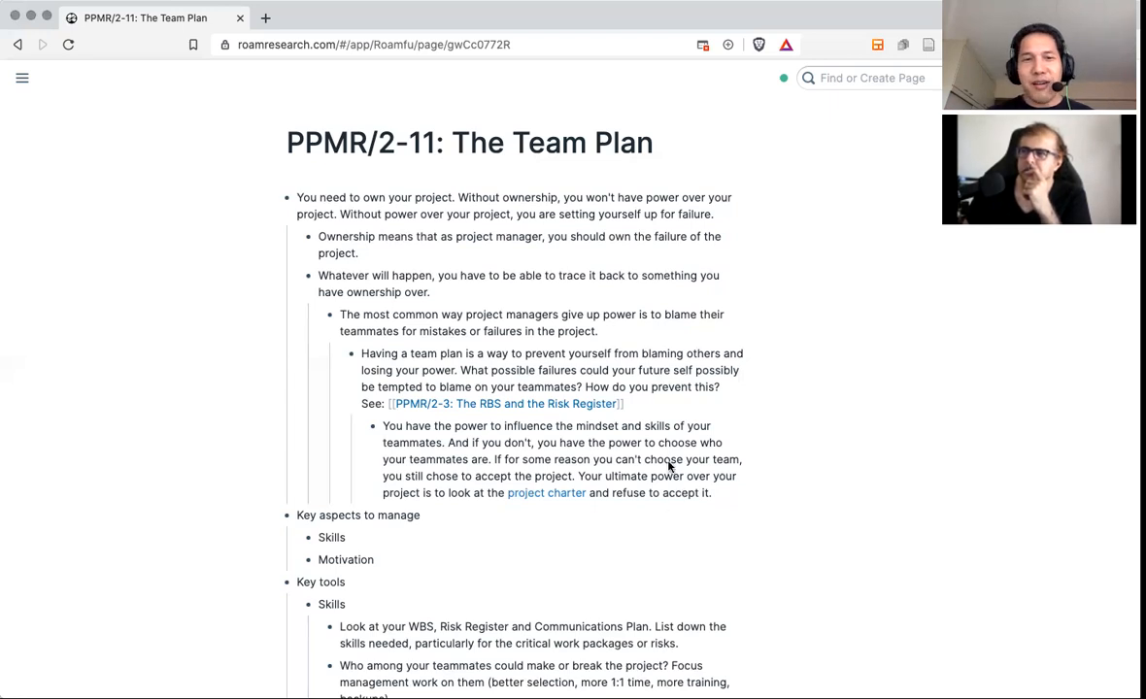
# Enlarge the page text and read through the team plan's ownership, key aspects and key tools notes.
pyautogui.press('super+equal')
pyautogui.press('super+equal')
pyautogui.press('super+equal')
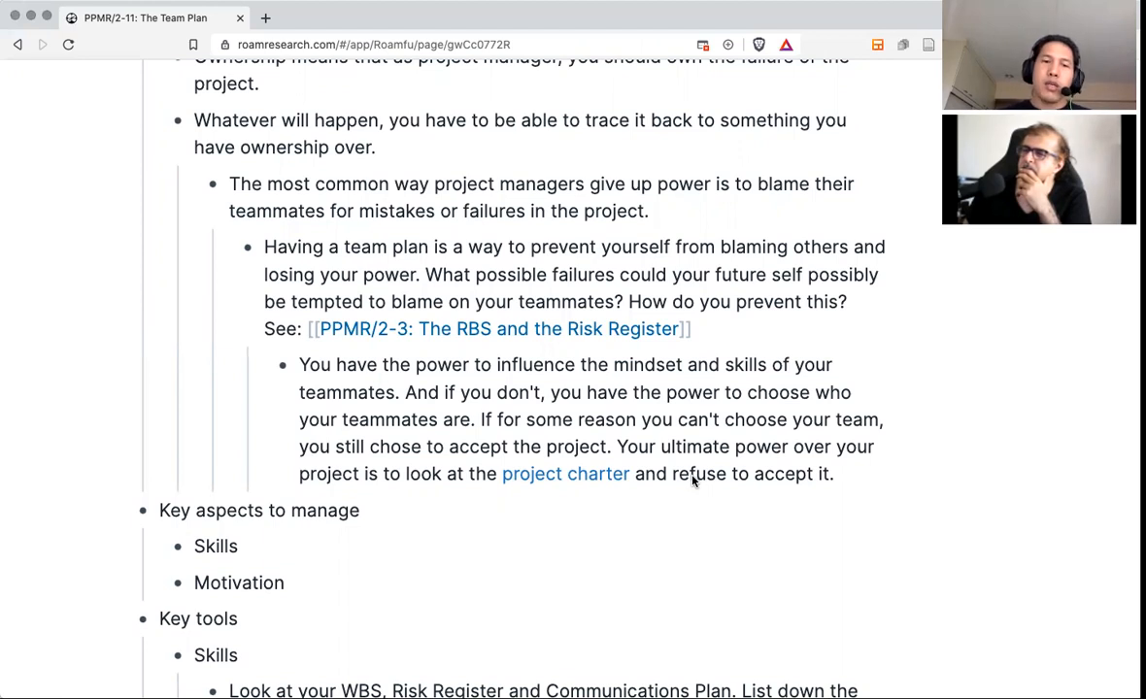
pyautogui.scroll(-3, 711, 540)
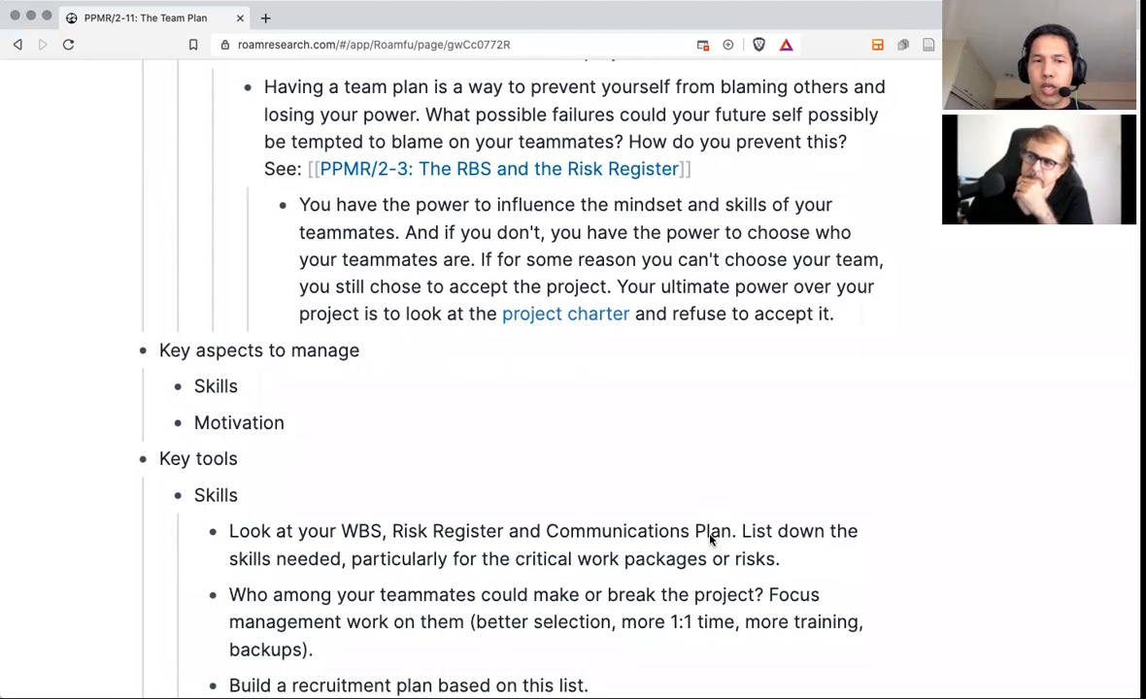
pyautogui.scroll(-2, 711, 542)
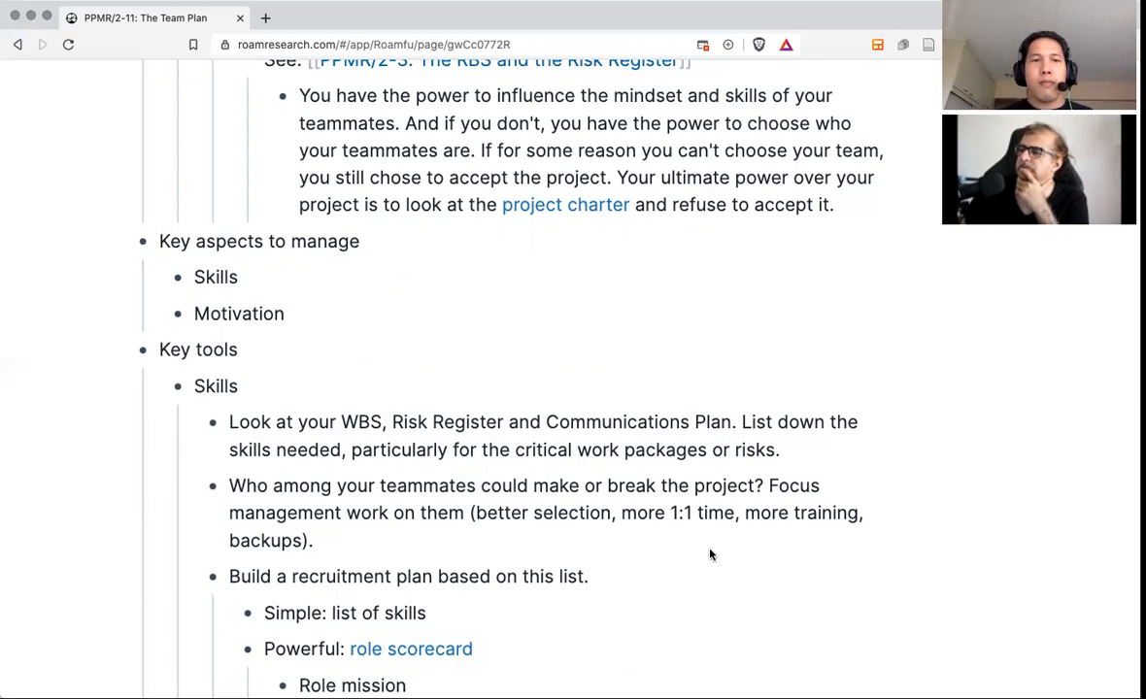
pyautogui.scroll(-1, 710, 554)
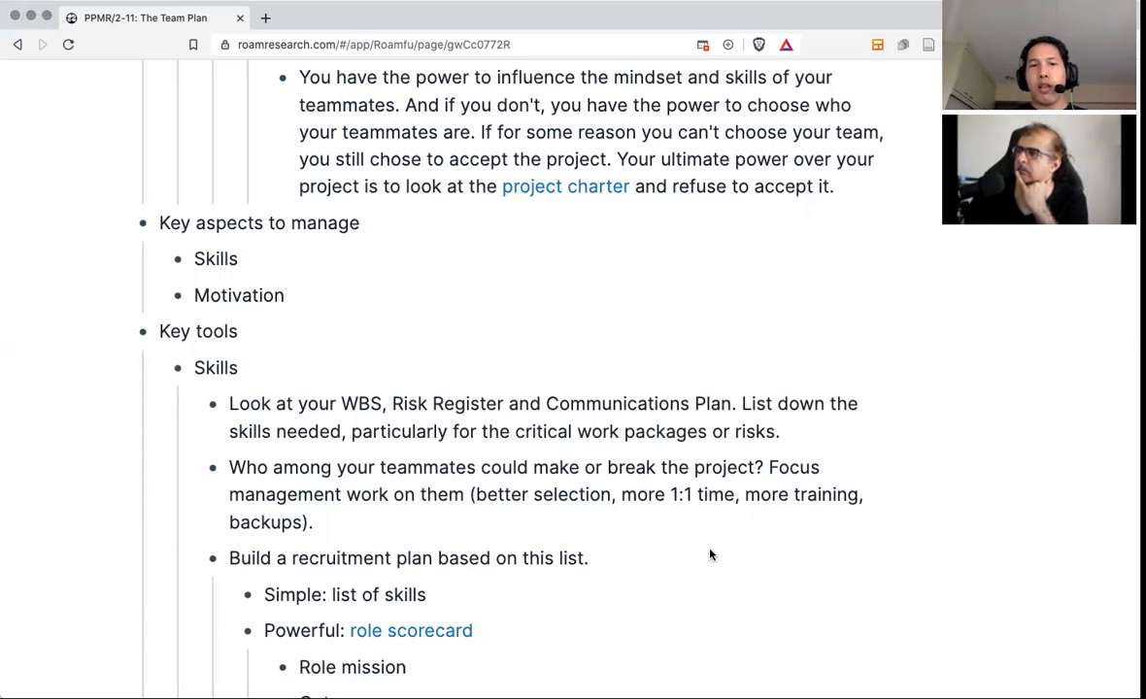
pyautogui.scroll(-5, 670, 573)
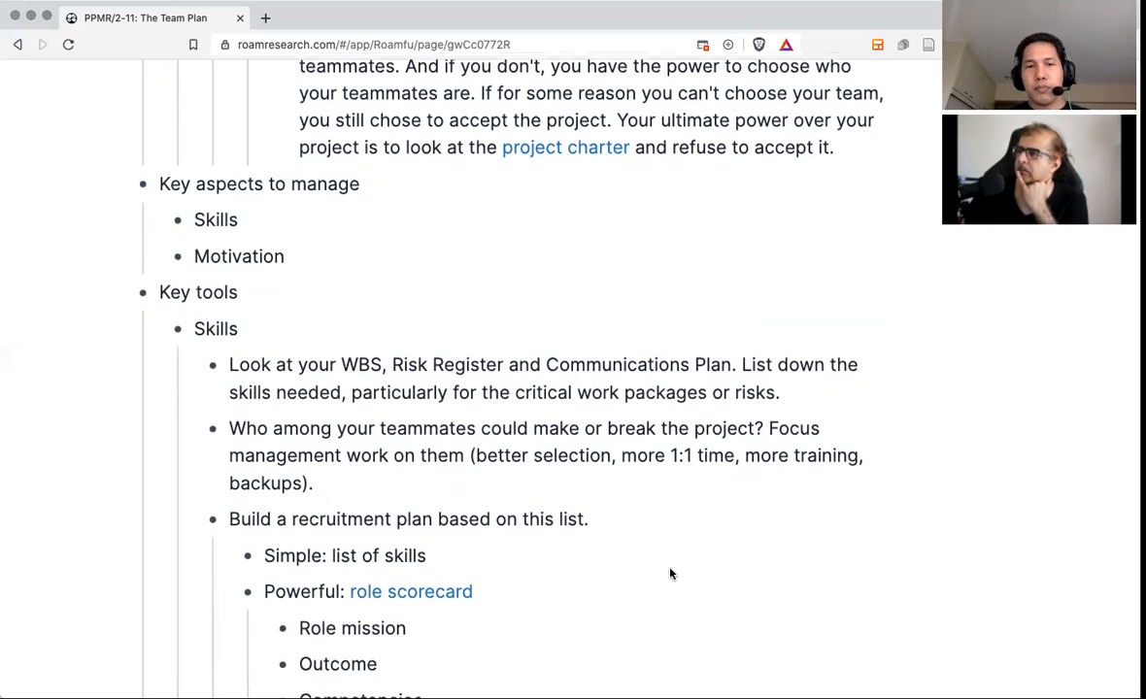
pyautogui.scroll(1, 670, 573)
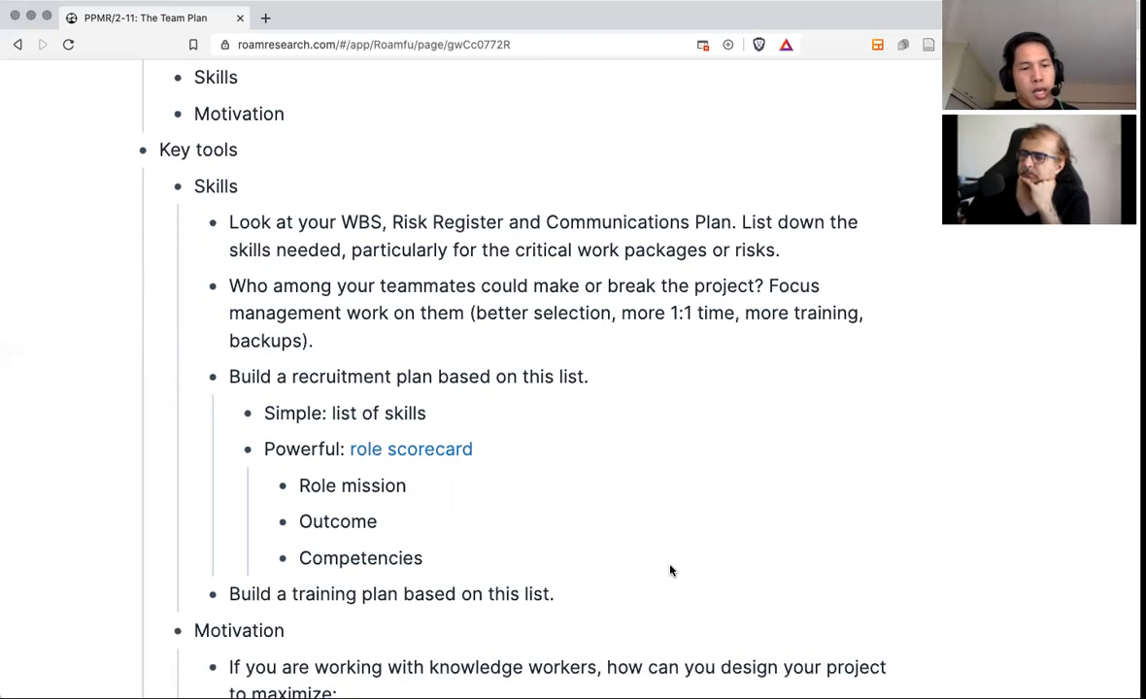
# Open the role scorecard link under the recruitment plan in a separate tab and switch to that page.
pyautogui.click(438, 453)
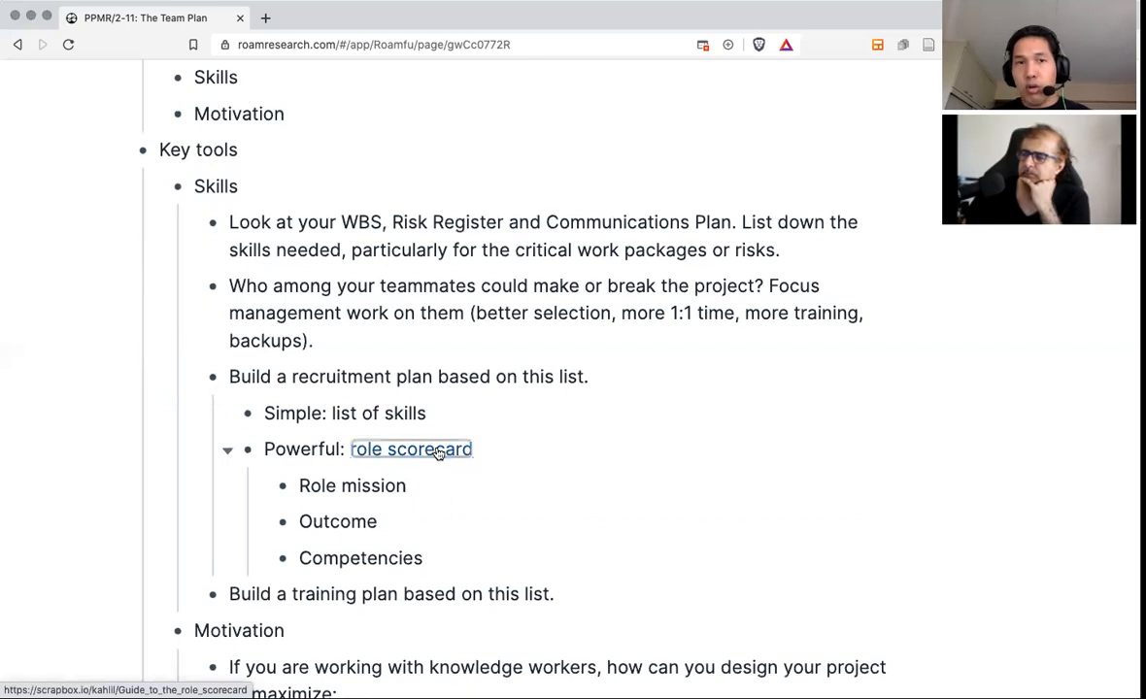
pyautogui.click(233, 19)
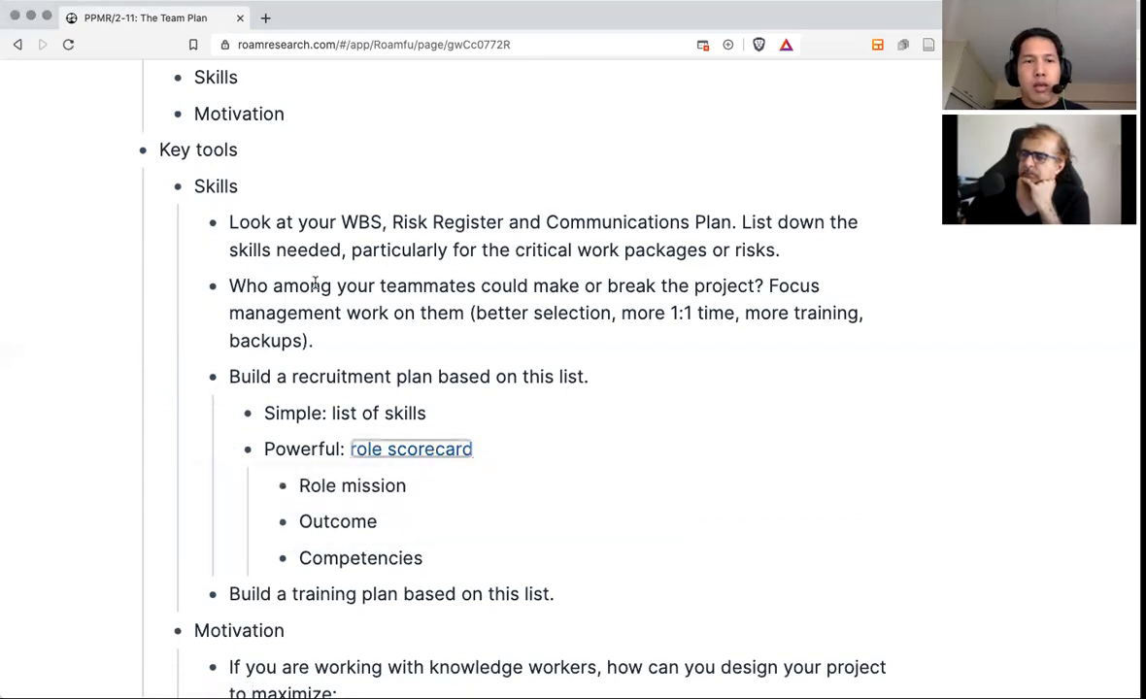
pyautogui.keyDown('super'); pyautogui.click(412, 450); pyautogui.keyUp('super')
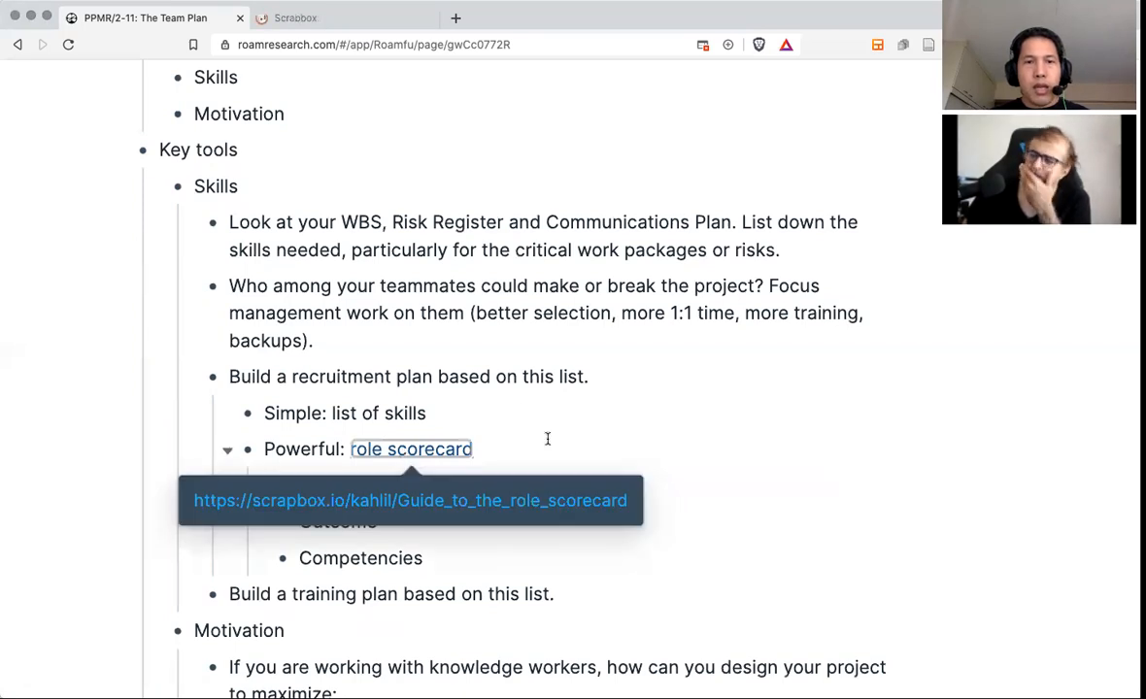
pyautogui.click(538, 442)
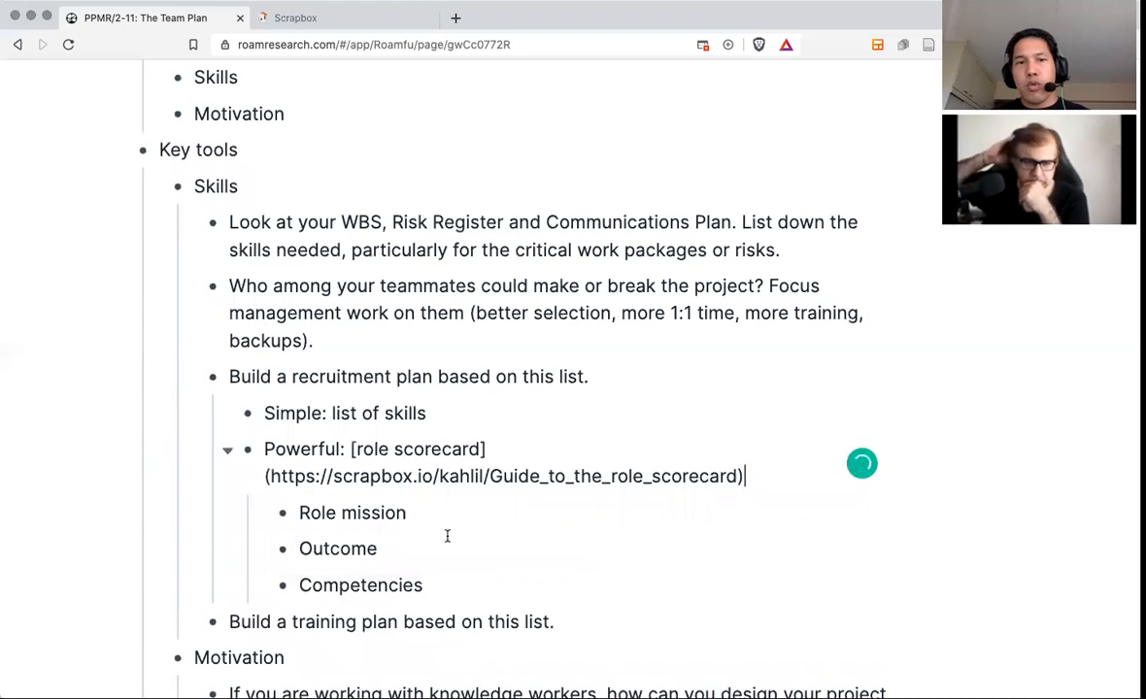
pyautogui.click(446, 536)
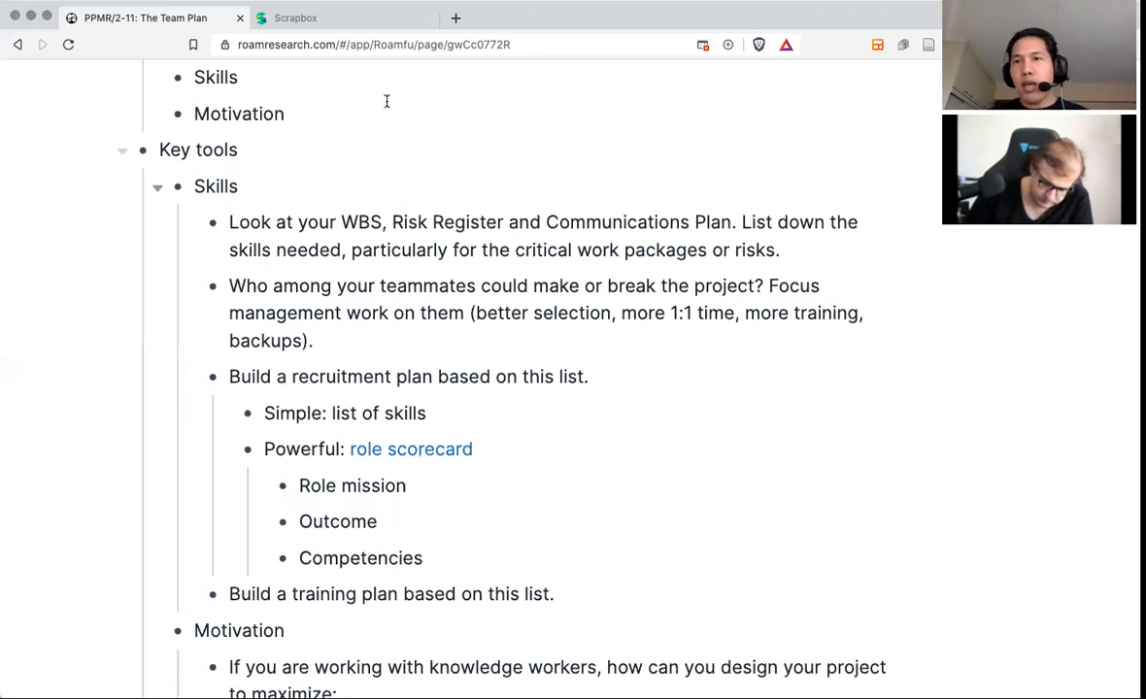
pyautogui.click(378, 20)
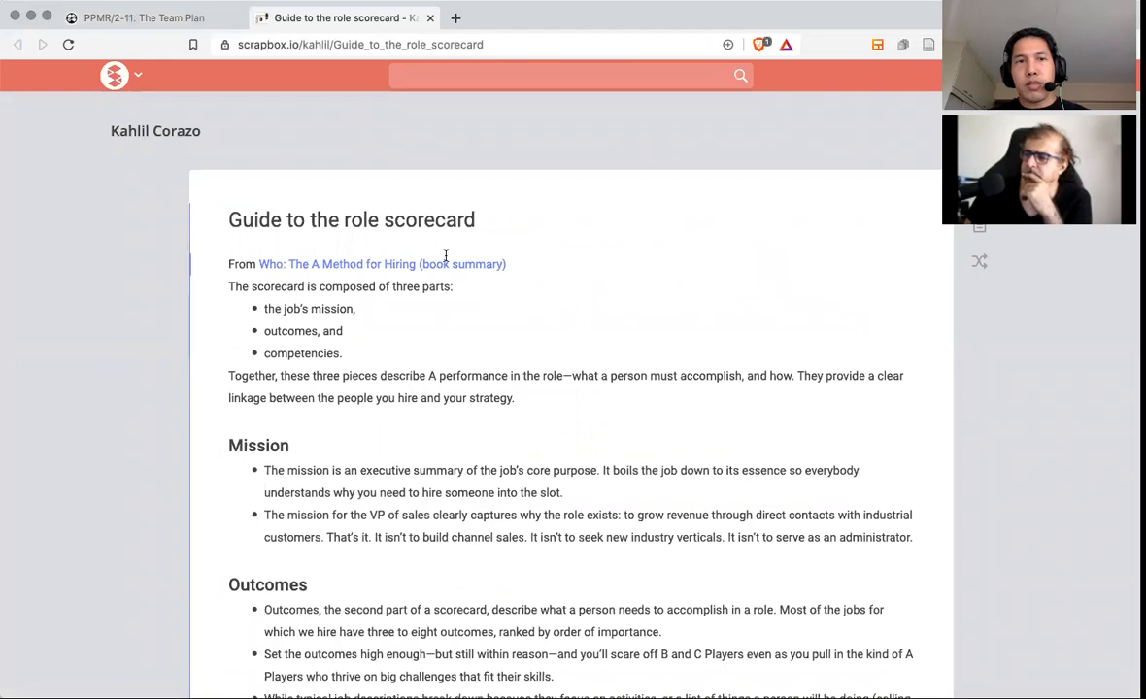
# Read through the mission, outcomes and competencies sections of the role scorecard guide.
pyautogui.scroll(-1, 427, 251)
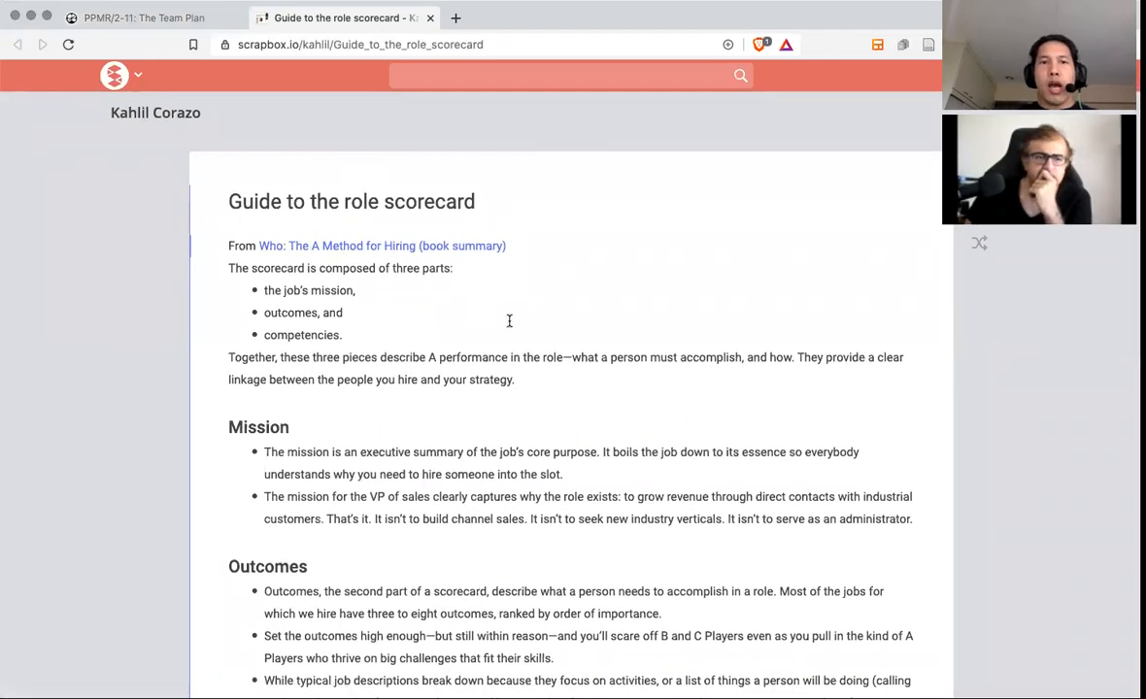
pyautogui.scroll(-5, 509, 321)
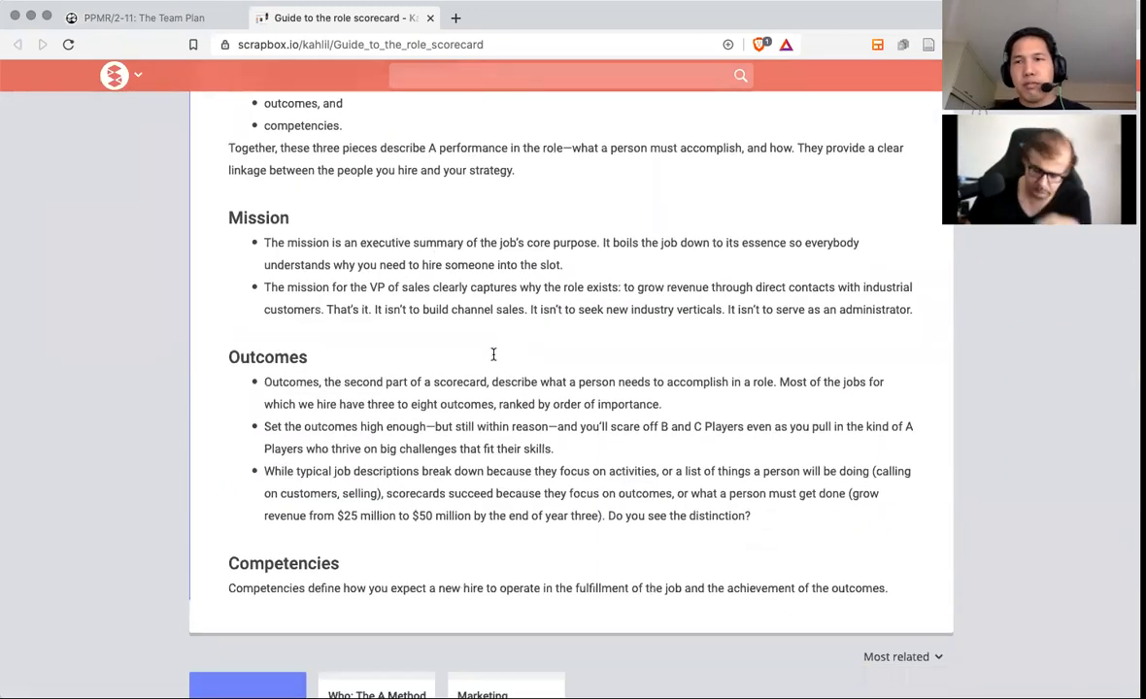
pyautogui.scroll(-1, 525, 453)
pyautogui.scroll(6, 529, 455)
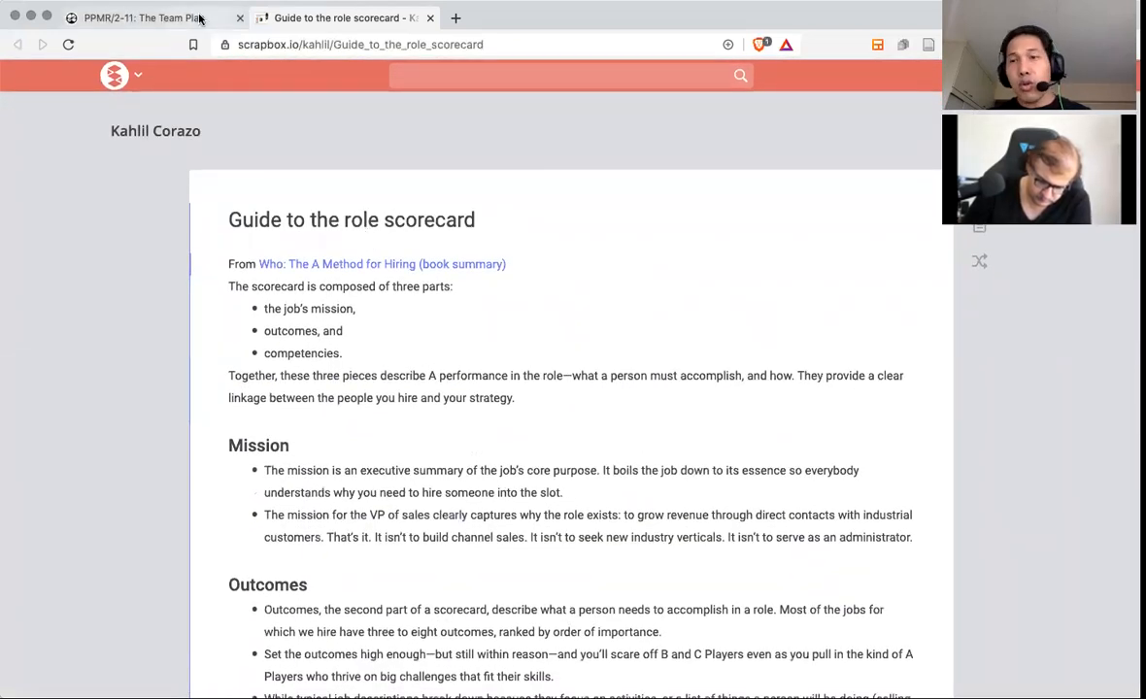
# Return to the Team Plan page and insert a table block nested under "Build a training plan based on this list.".
pyautogui.click(145, 17)
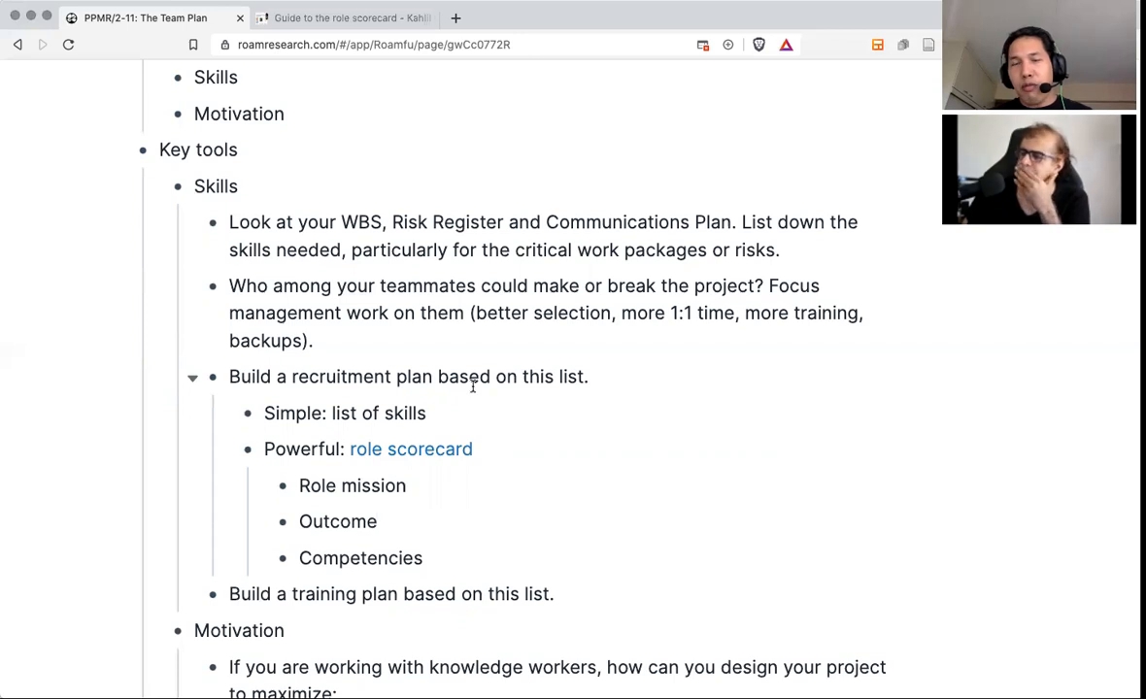
pyautogui.scroll(-2, 558, 483)
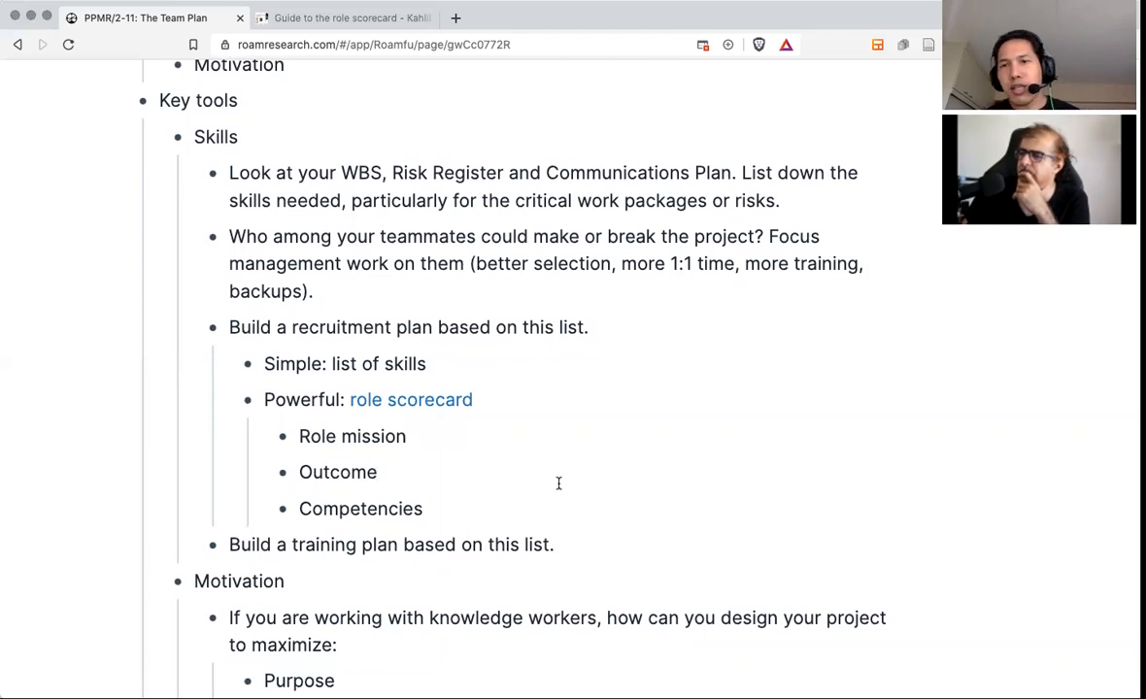
pyautogui.scroll(-2, 558, 482)
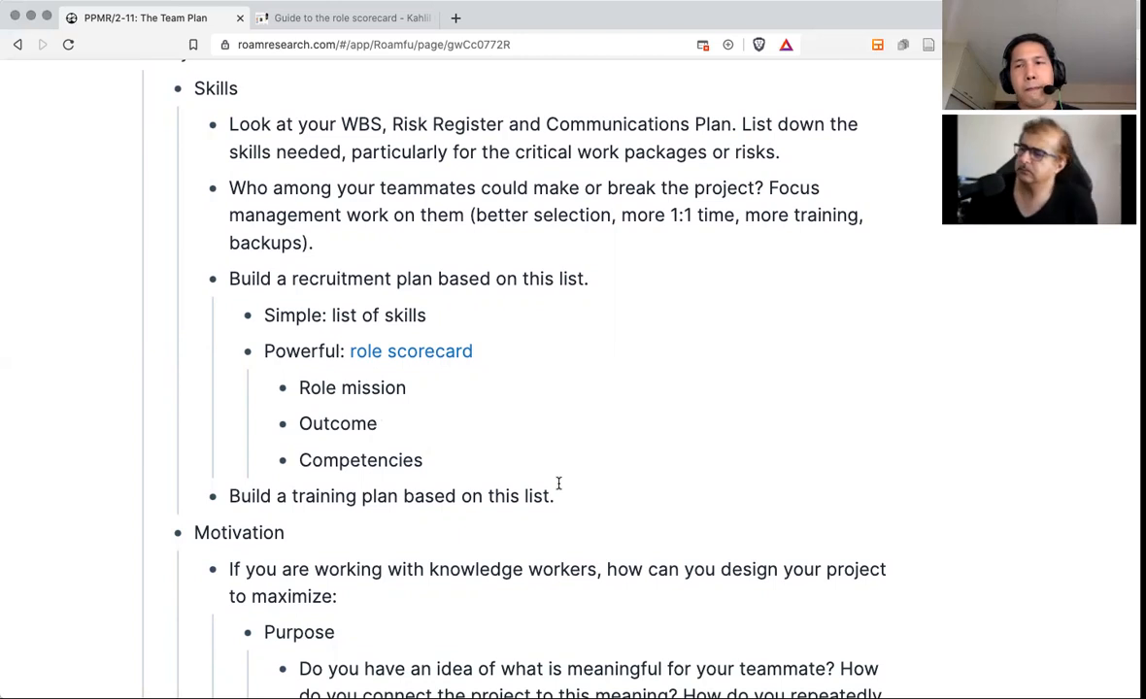
pyautogui.click(561, 492)
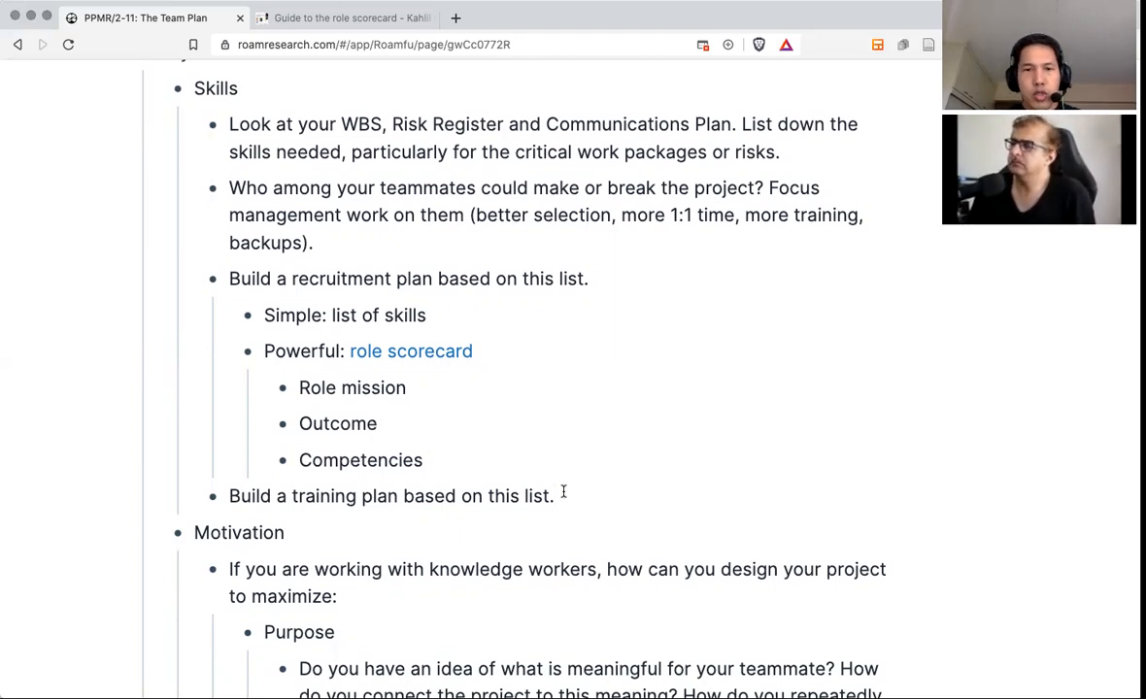
pyautogui.press('Return')
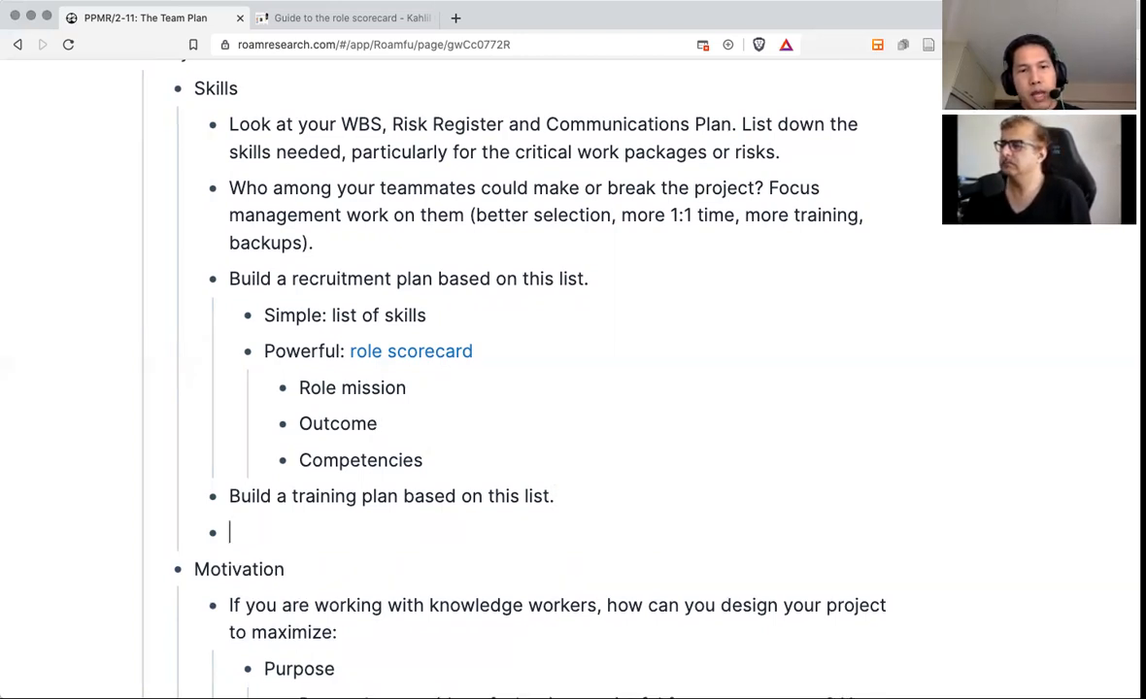
pyautogui.press('Tab')
pyautogui.write('/te')
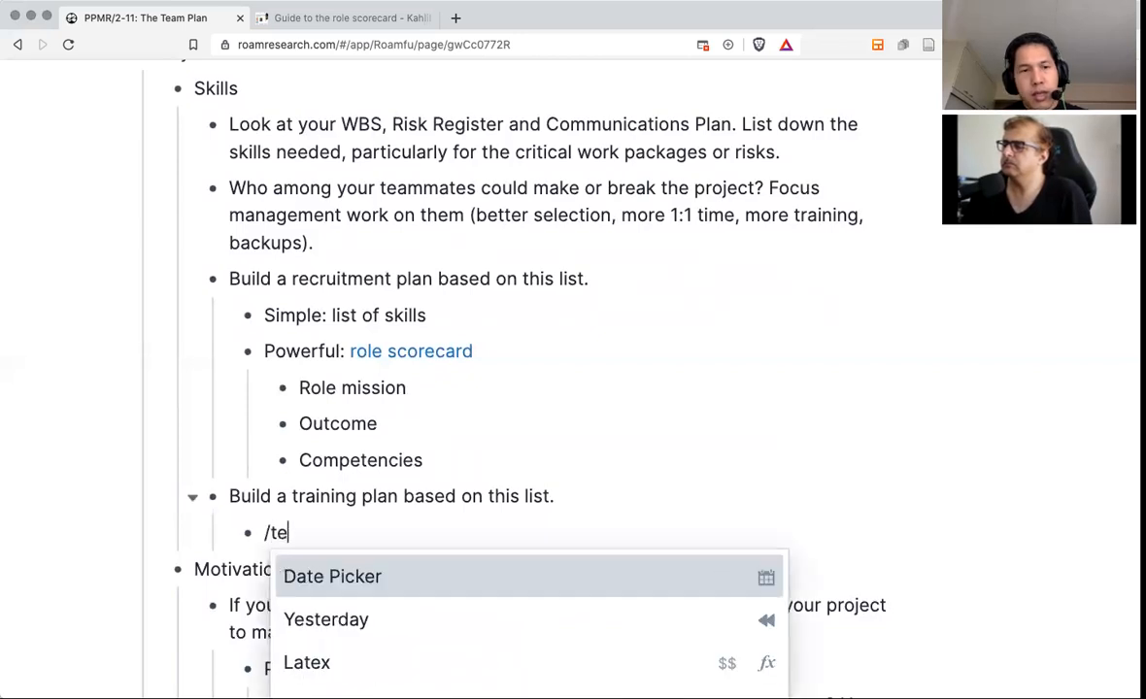
pyautogui.press('BackSpace')
pyautogui.write('able')
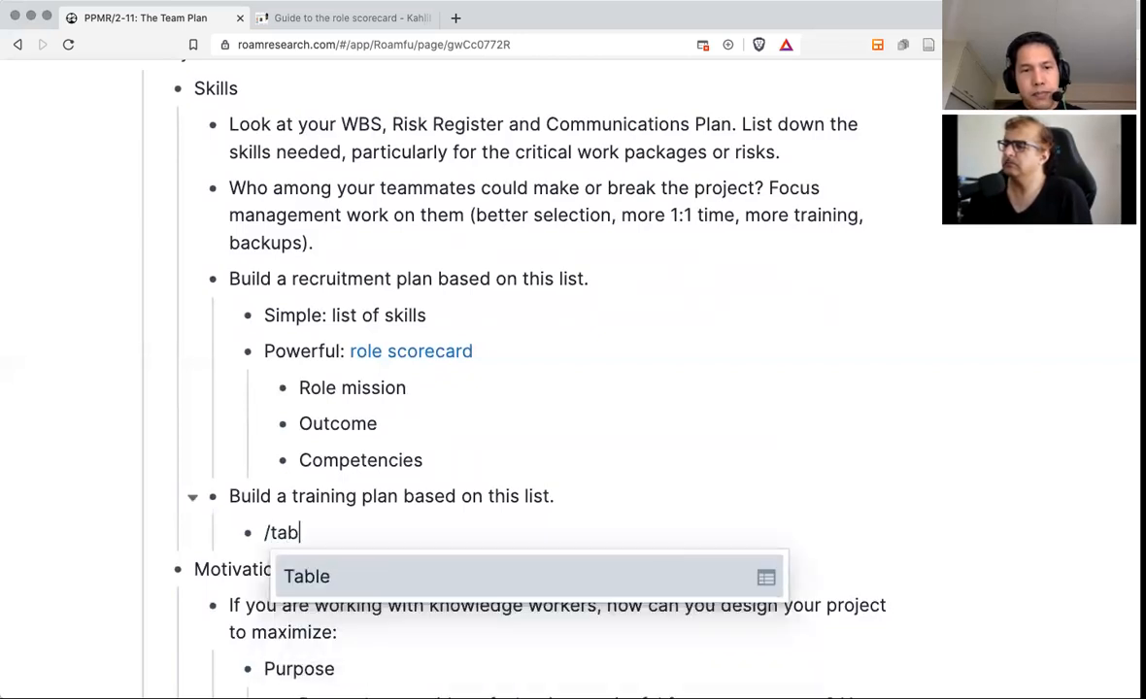
pyautogui.press('Return')
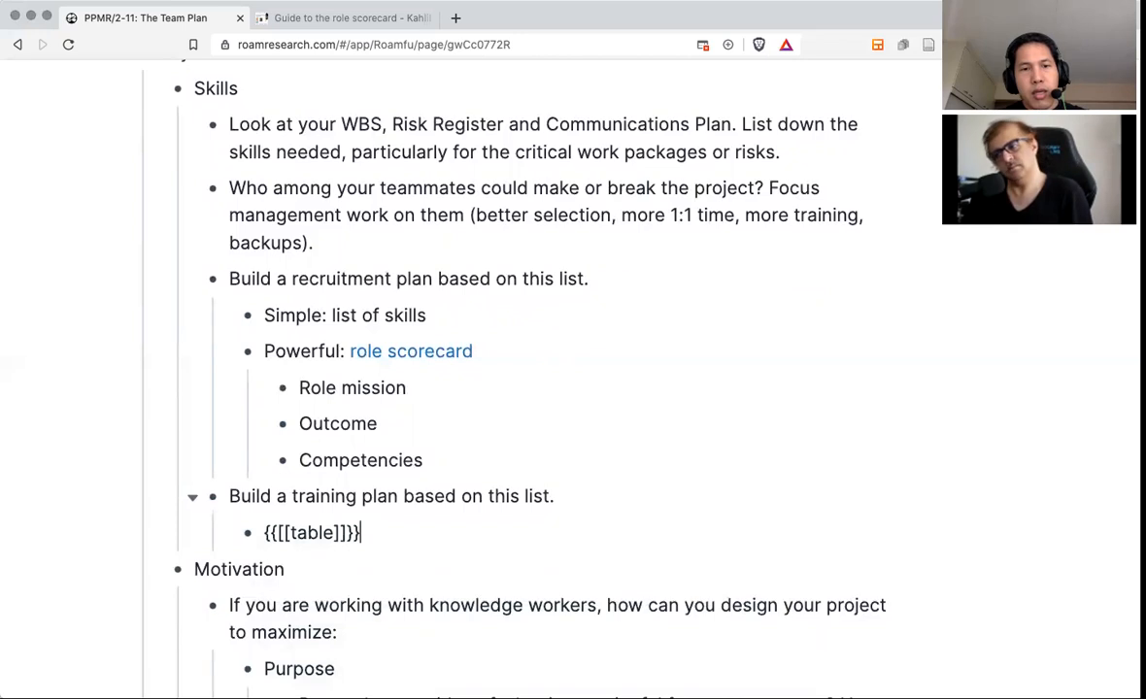
pyautogui.press('Escape')
# Build the training plan table's header row from nested bullets: Skill, Learning experience and Resources.
pyautogui.scroll(-5, 573, 378)
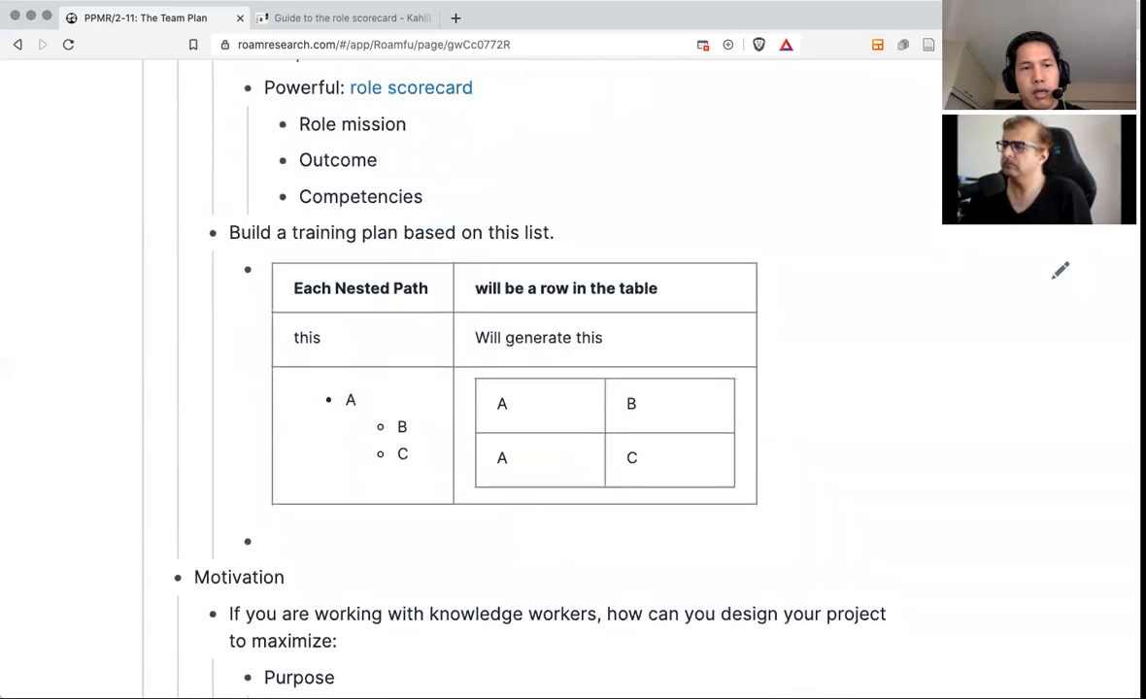
pyautogui.press('Tab')
pyautogui.scroll(2, 573, 379)
pyautogui.write('Skill')
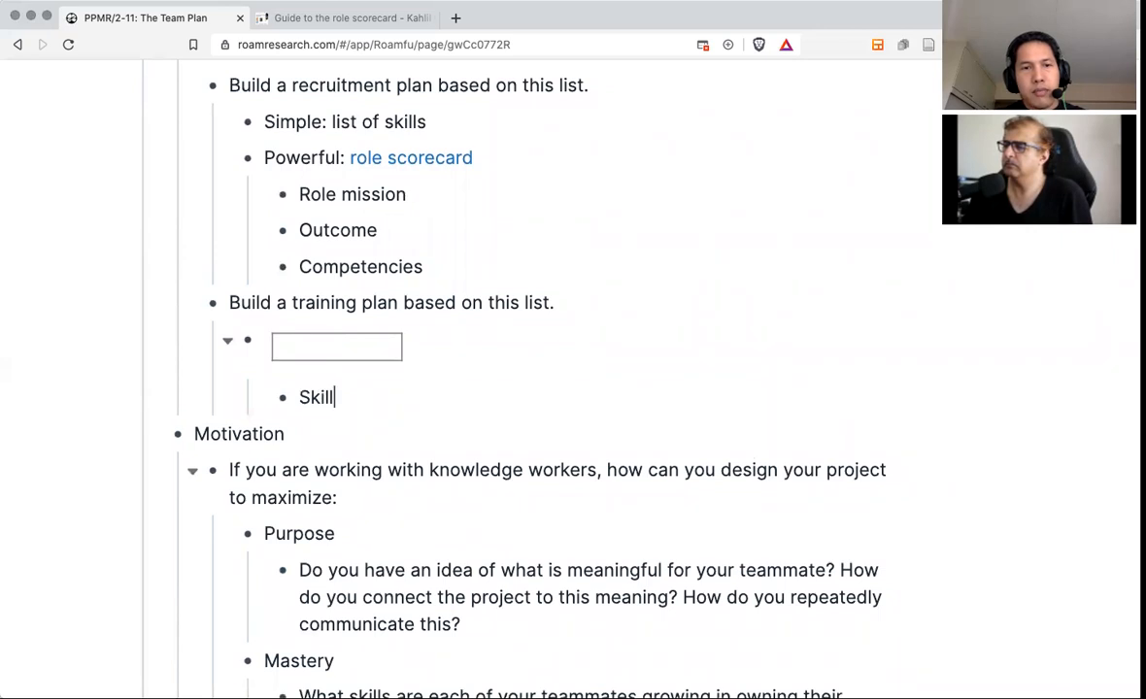
pyautogui.press('Return')
pyautogui.press('Tab')
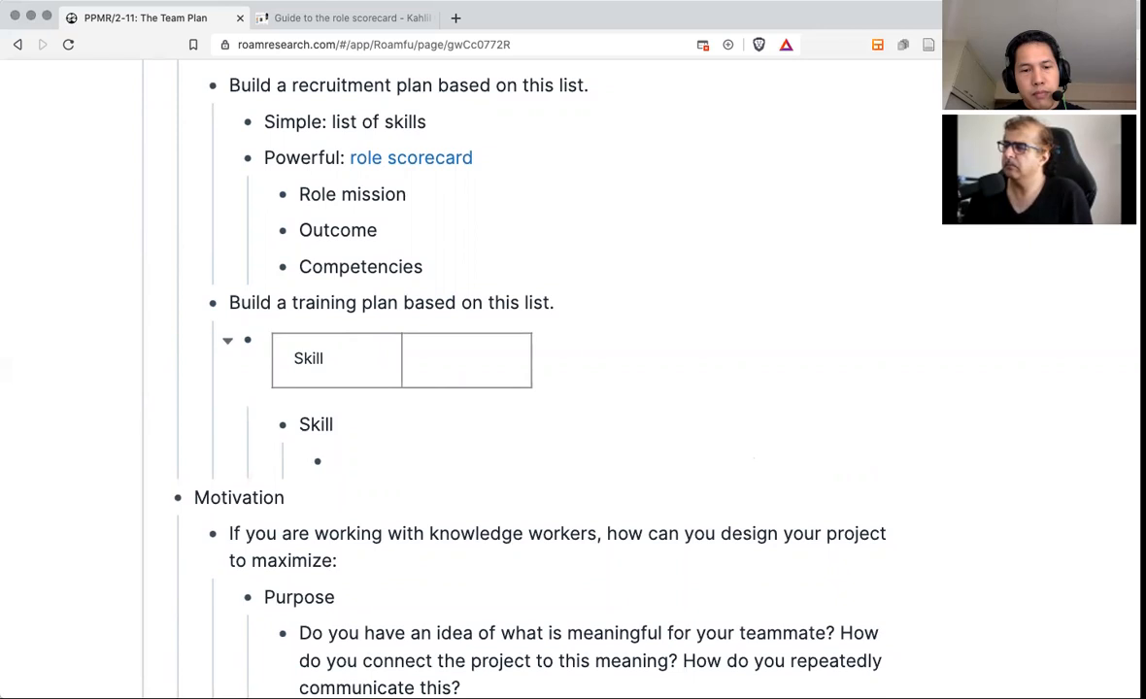
pyautogui.write('Le')
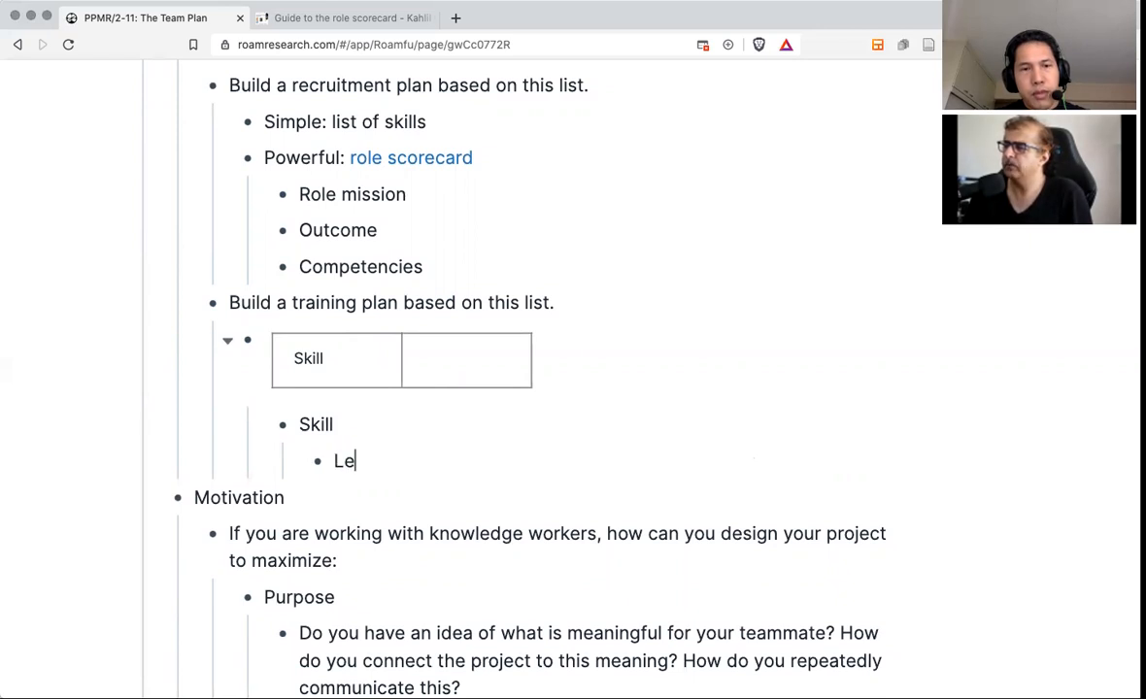
pyautogui.write('arning ')
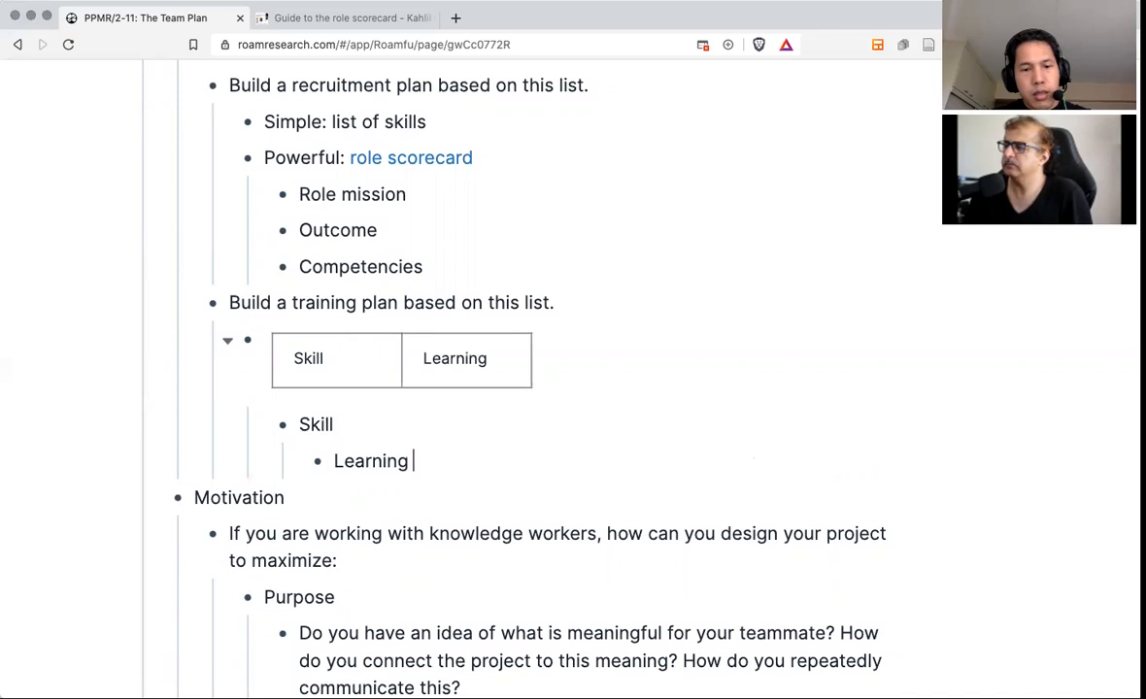
pyautogui.write('ex')
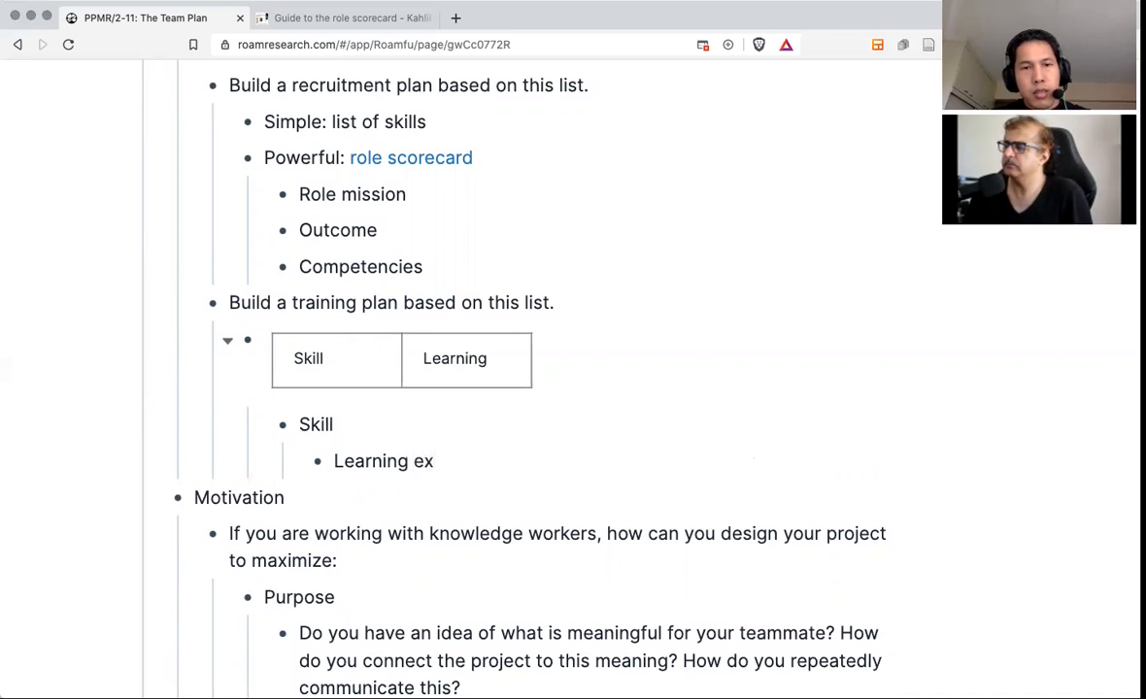
pyautogui.write('perience')
pyautogui.press('Return')
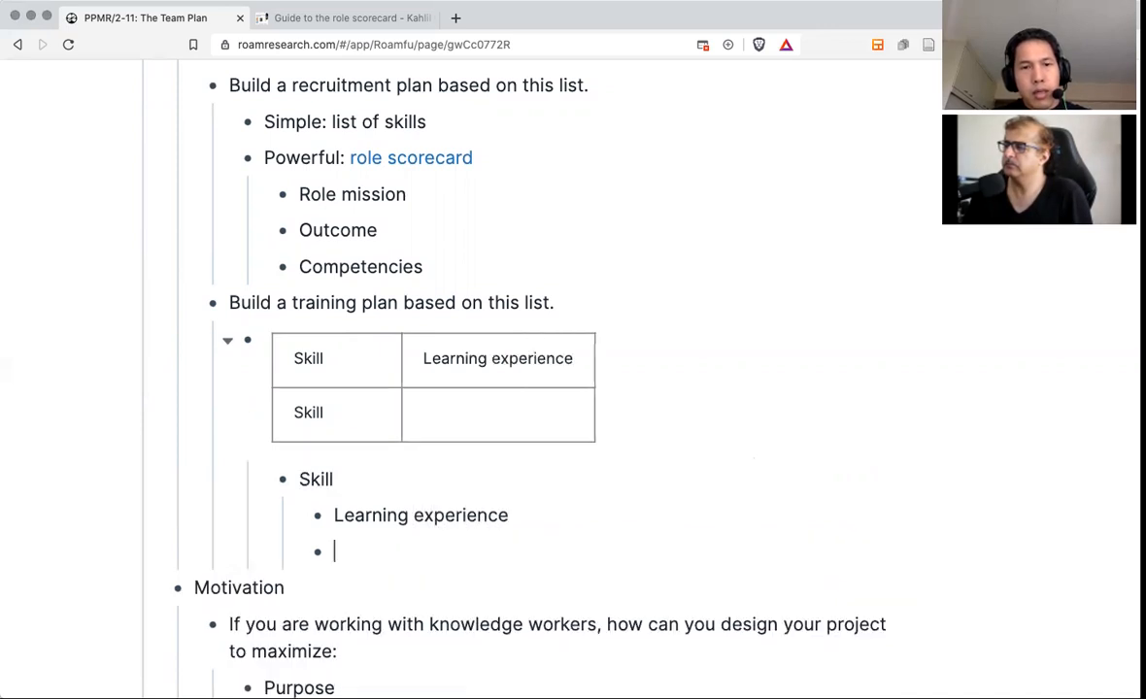
pyautogui.press('Tab')
pyautogui.write('Resources')
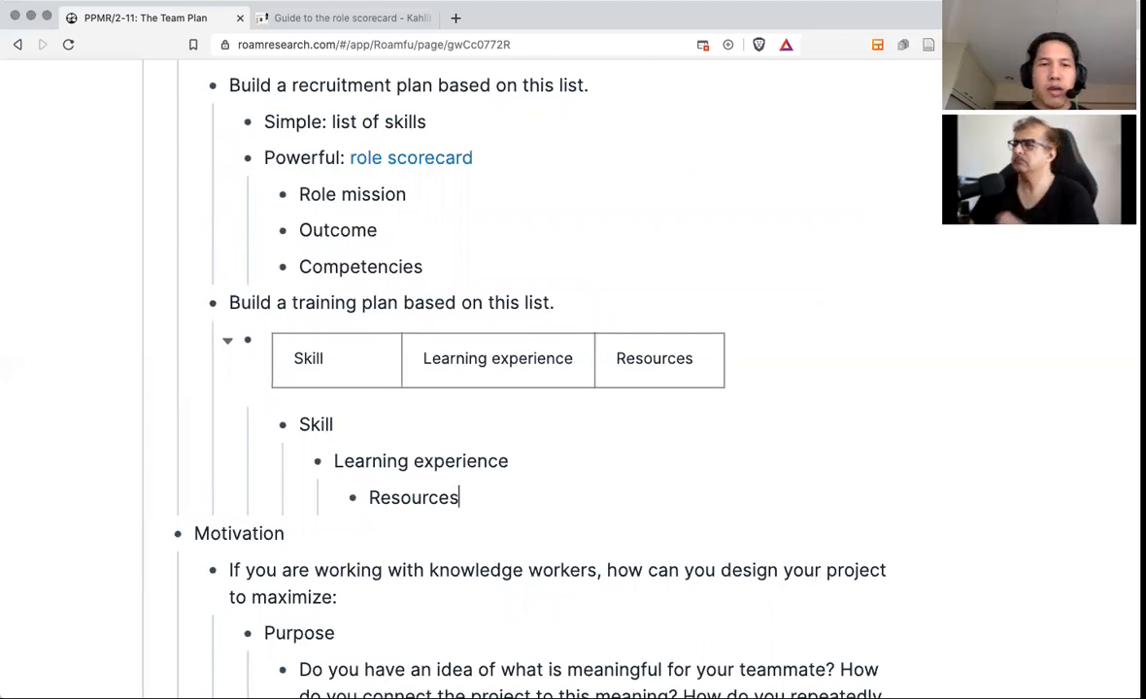
# Read through the Motivation section's purpose, mastery and autonomy questions, enlarging the page text for readability.
pyautogui.scroll(-1, 534, 543)
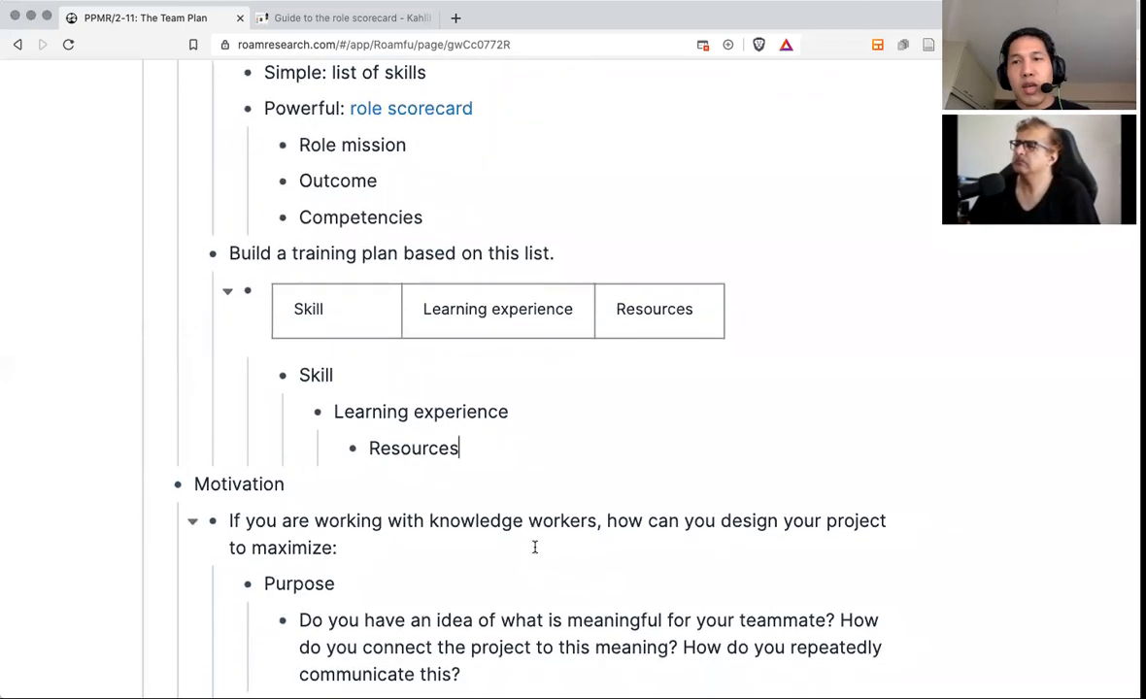
pyautogui.scroll(-1, 533, 551)
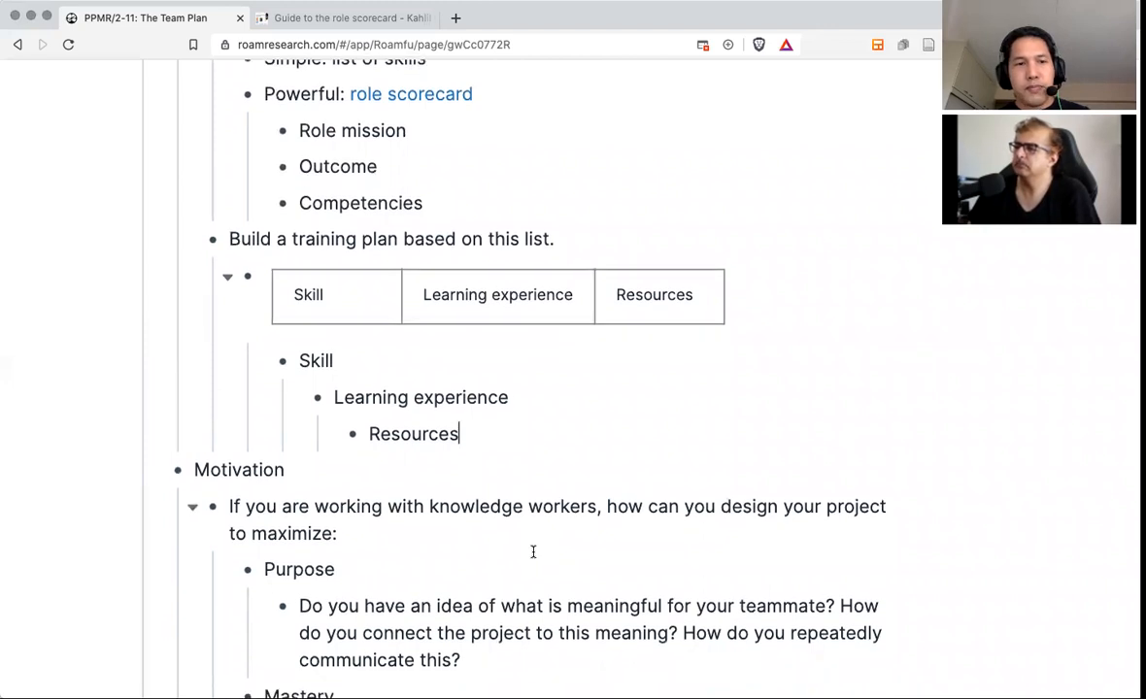
pyautogui.scroll(-1, 533, 551)
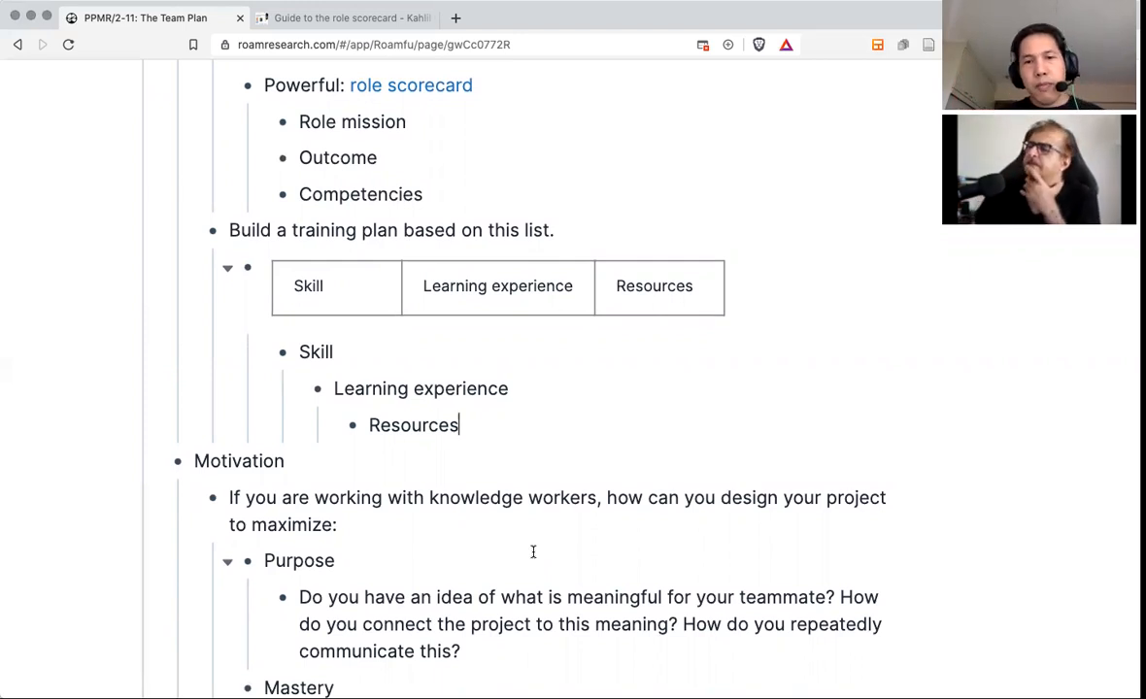
pyautogui.scroll(-2, 532, 552)
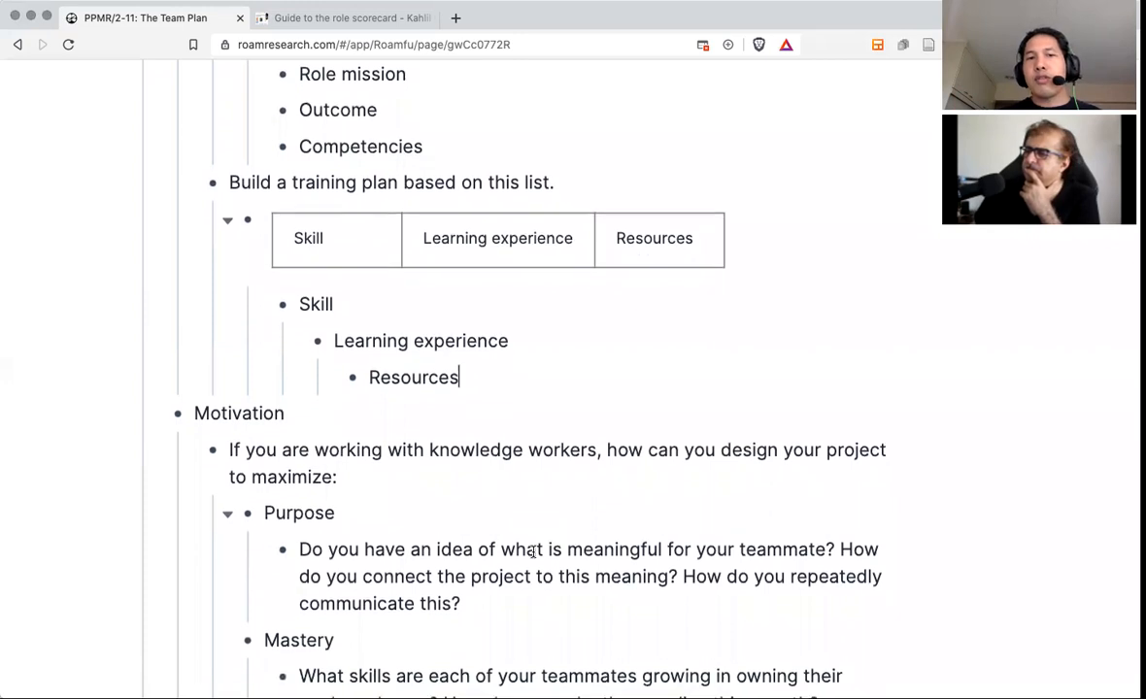
pyautogui.scroll(-1, 532, 551)
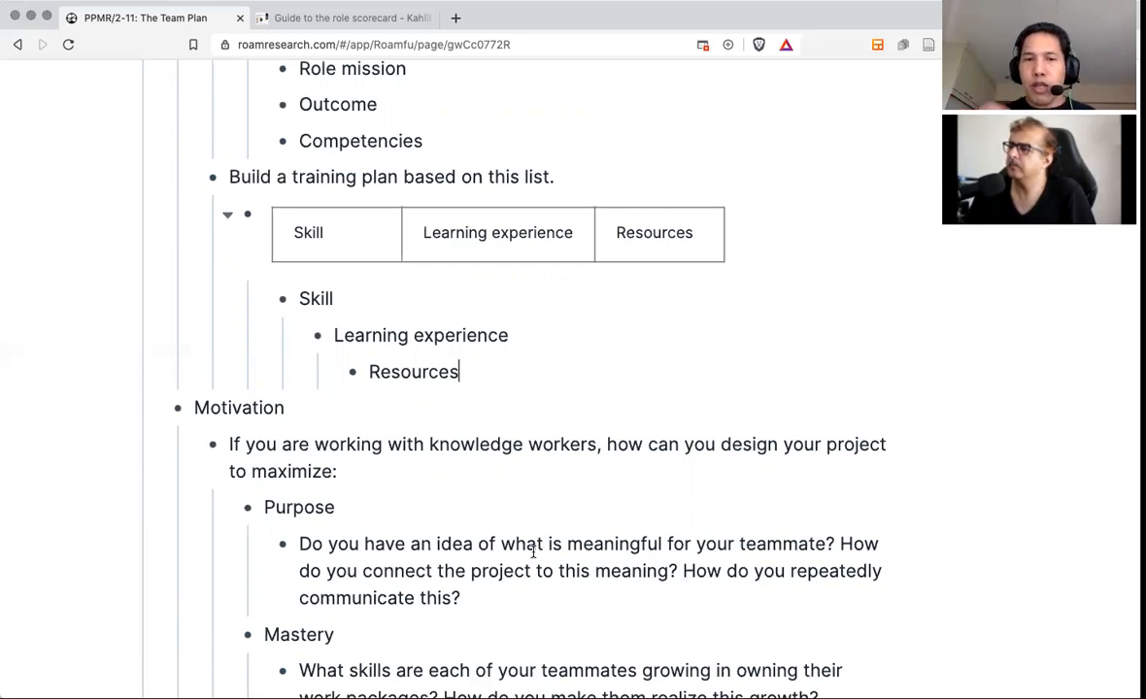
pyautogui.scroll(-1, 533, 552)
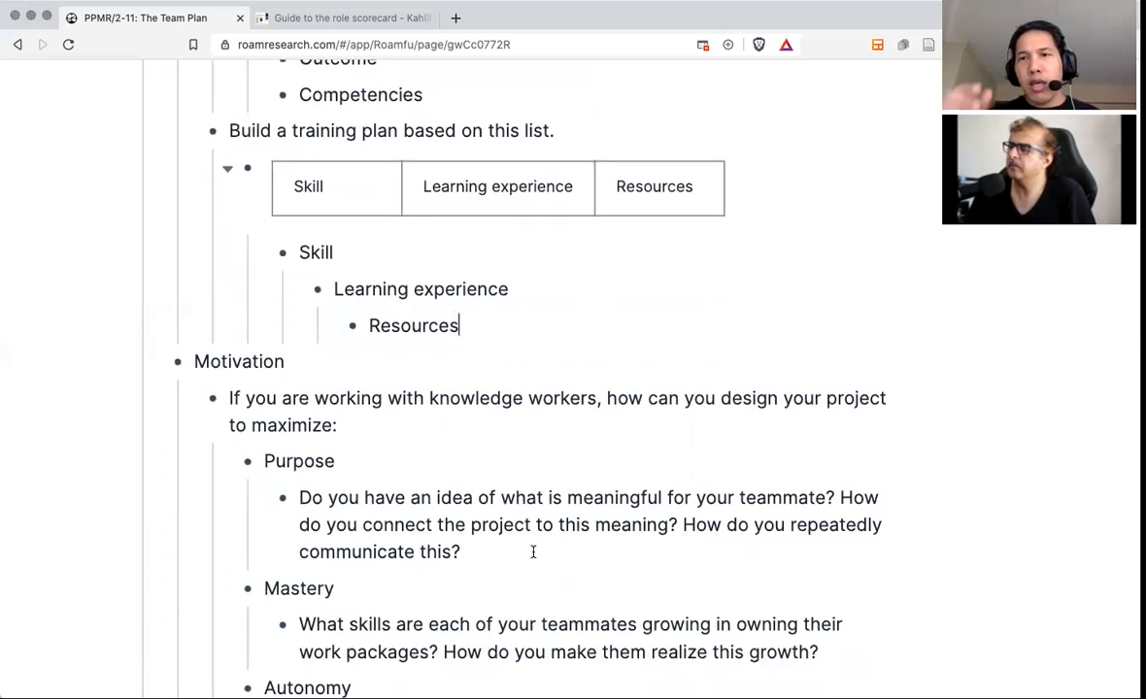
pyautogui.scroll(-1, 534, 552)
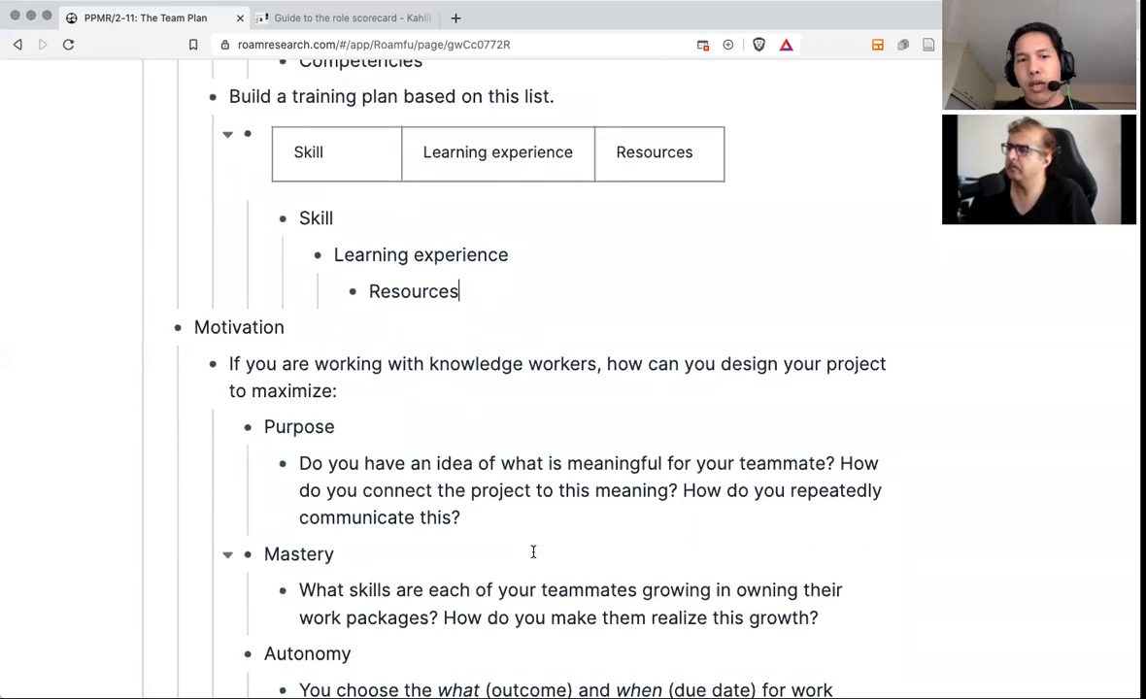
pyautogui.scroll(-2, 533, 552)
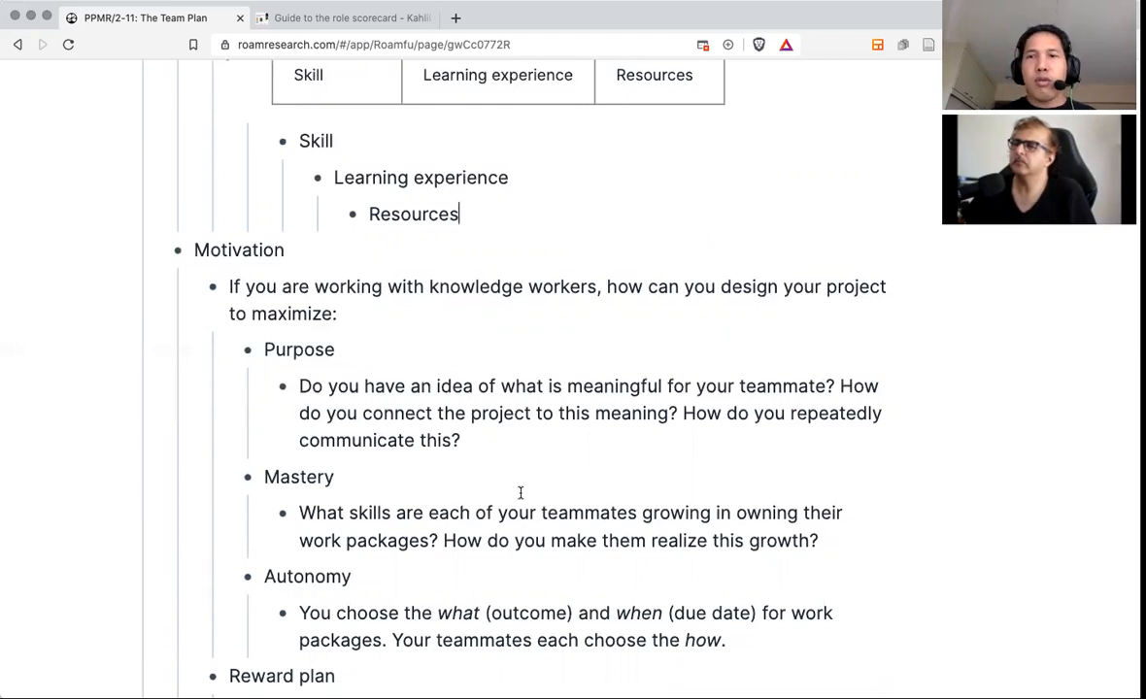
pyautogui.press('super+equal')
pyautogui.press('super+equal')
pyautogui.scroll(3, 521, 494)
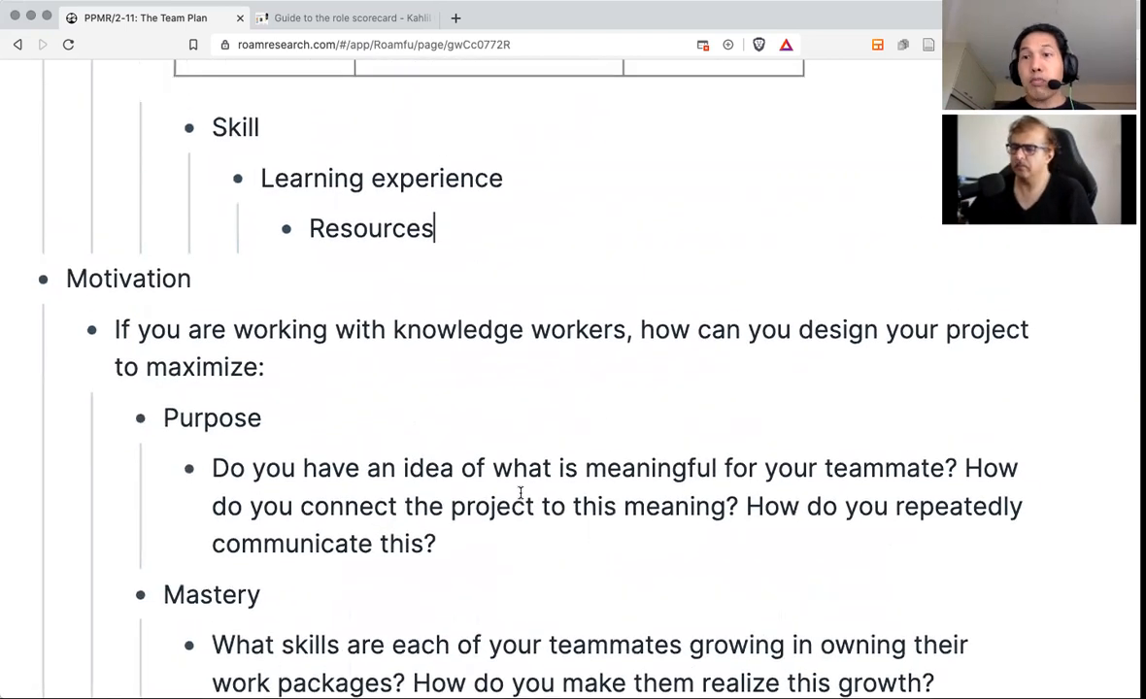
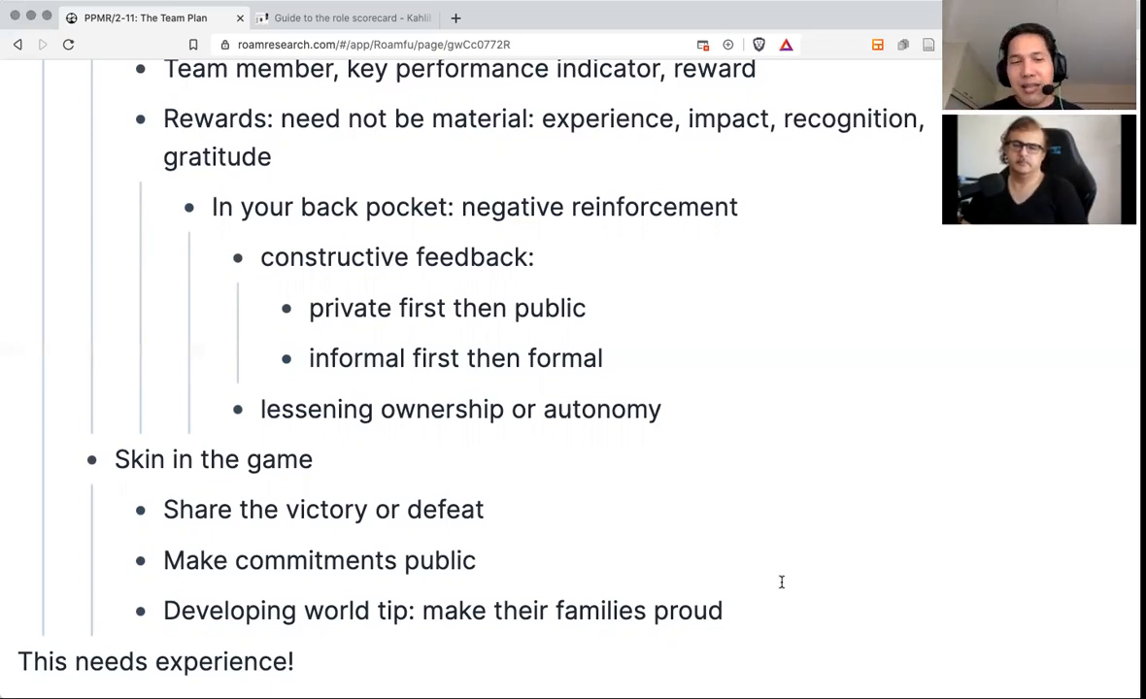
# Review the "Skin in the game" and "This needs experience!" notes, including the two embedded TED talks.
pyautogui.scroll(-1, 794, 632)
pyautogui.scroll(-1, 794, 632)
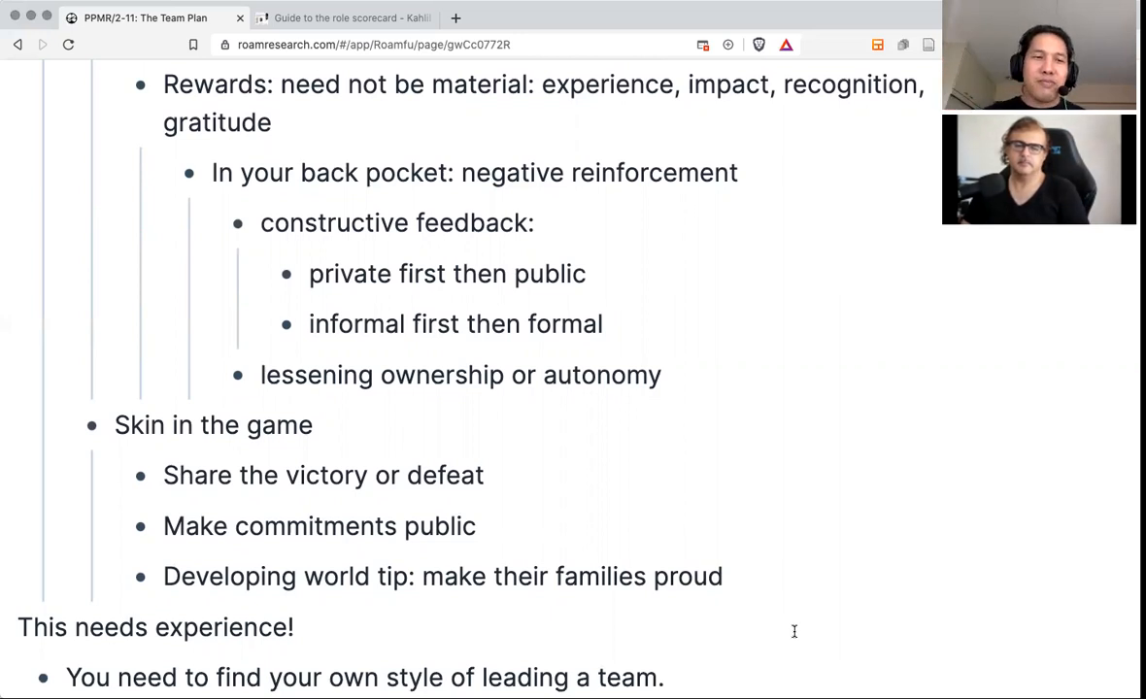
pyautogui.scroll(-2, 794, 632)
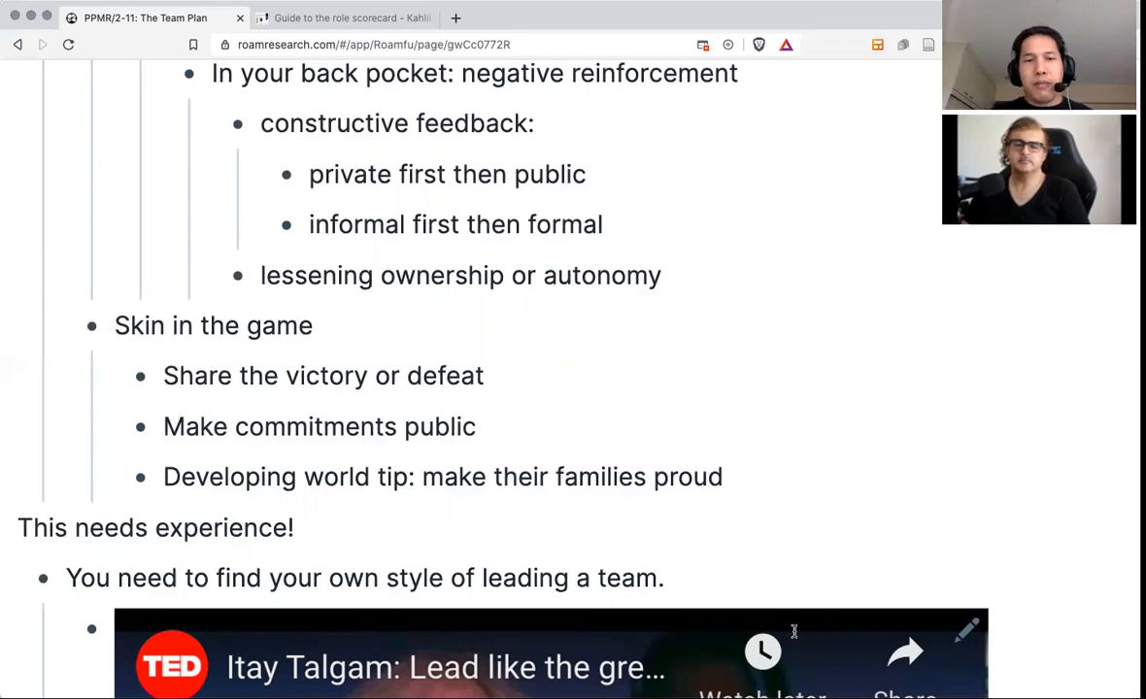
pyautogui.scroll(-1, 946, 558)
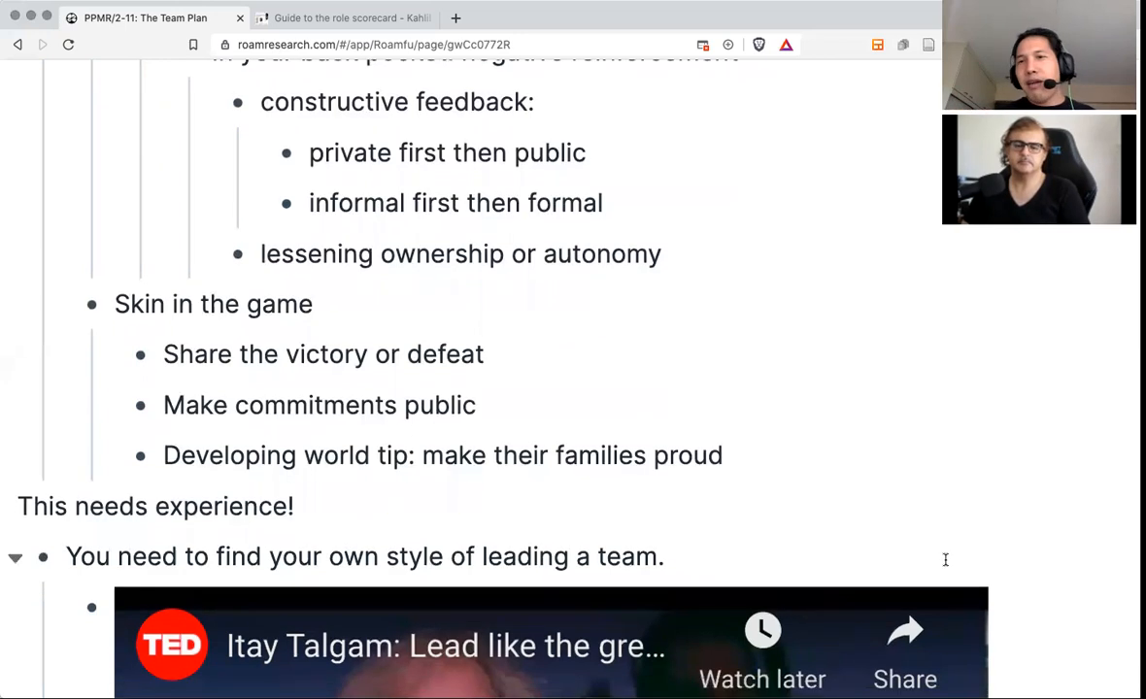
pyautogui.scroll(-1, 1037, 541)
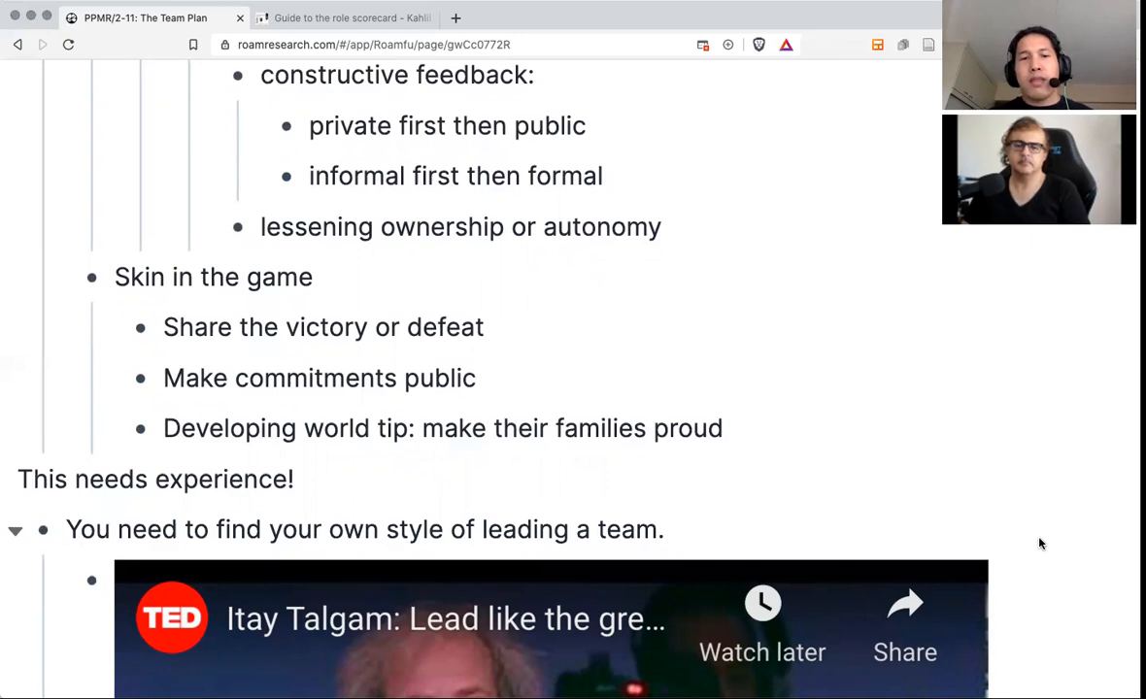
pyautogui.scroll(-5, 1039, 544)
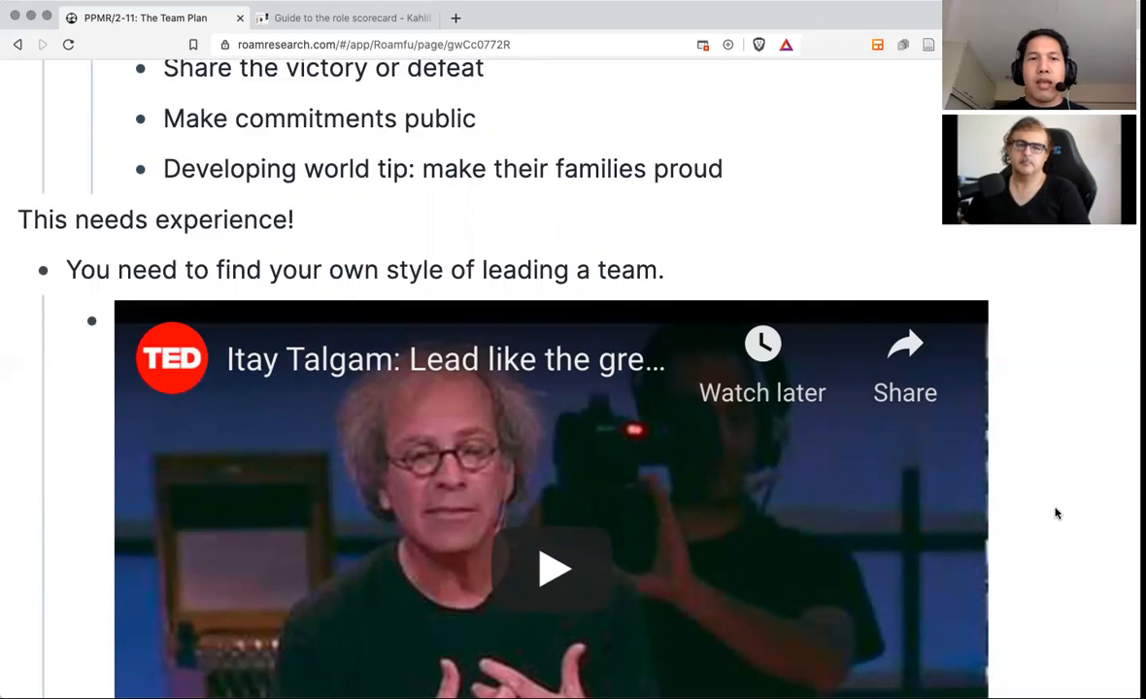
pyautogui.scroll(-1, 1057, 514)
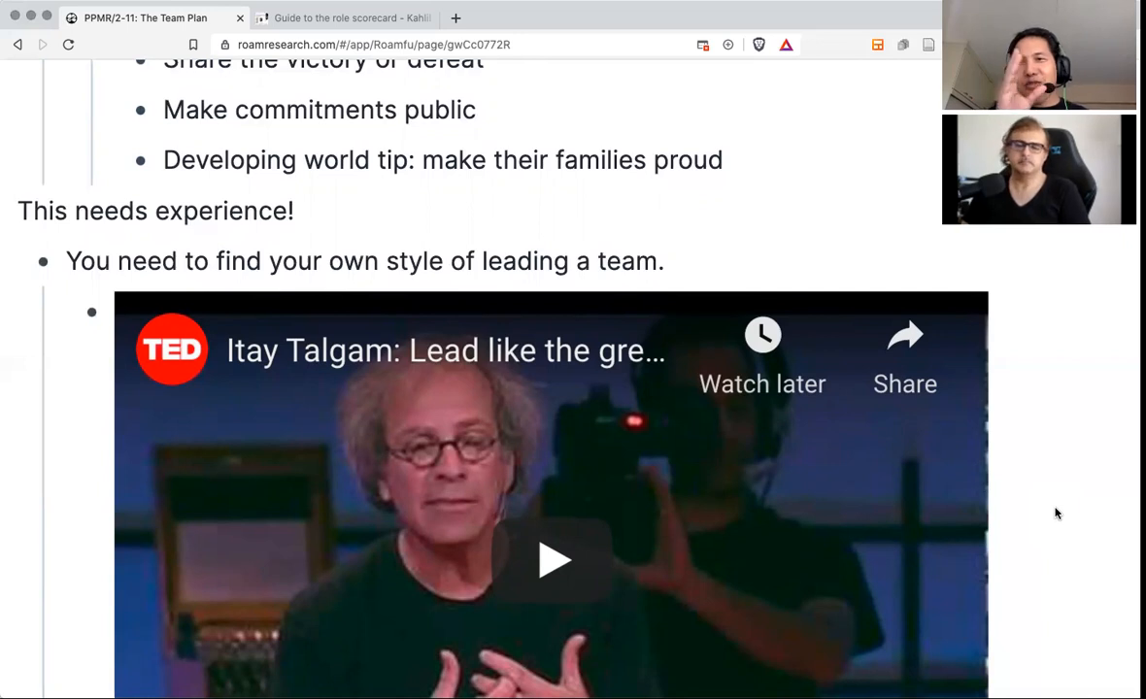
pyautogui.scroll(-5, 1056, 513)
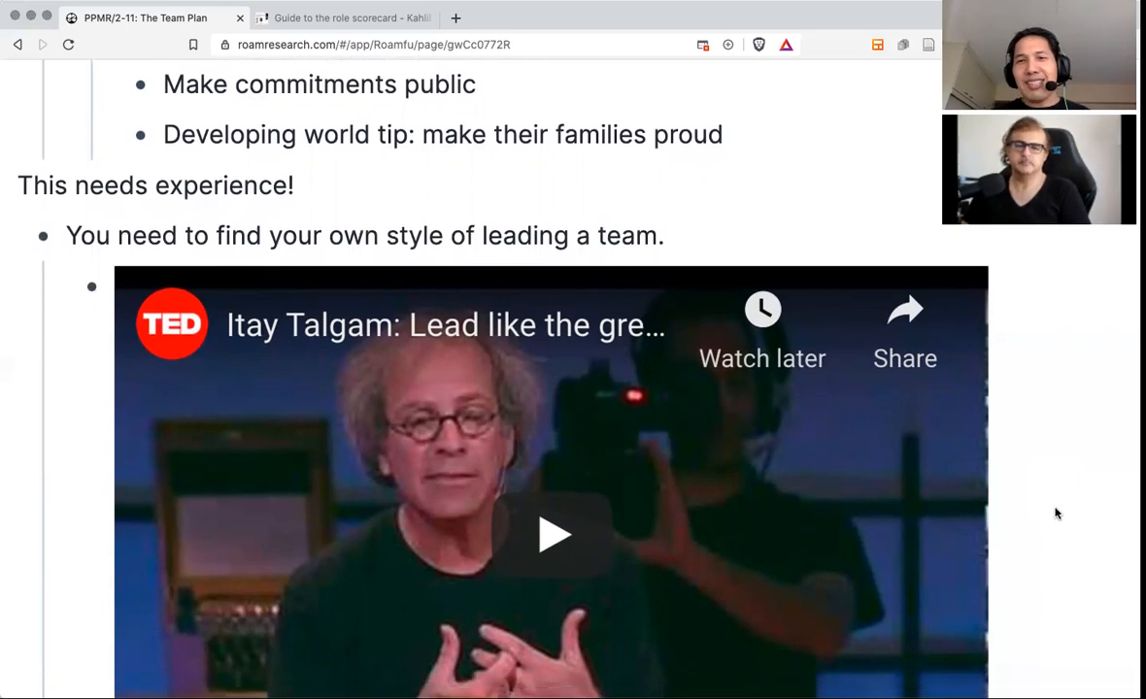
pyautogui.scroll(-2, 1056, 514)
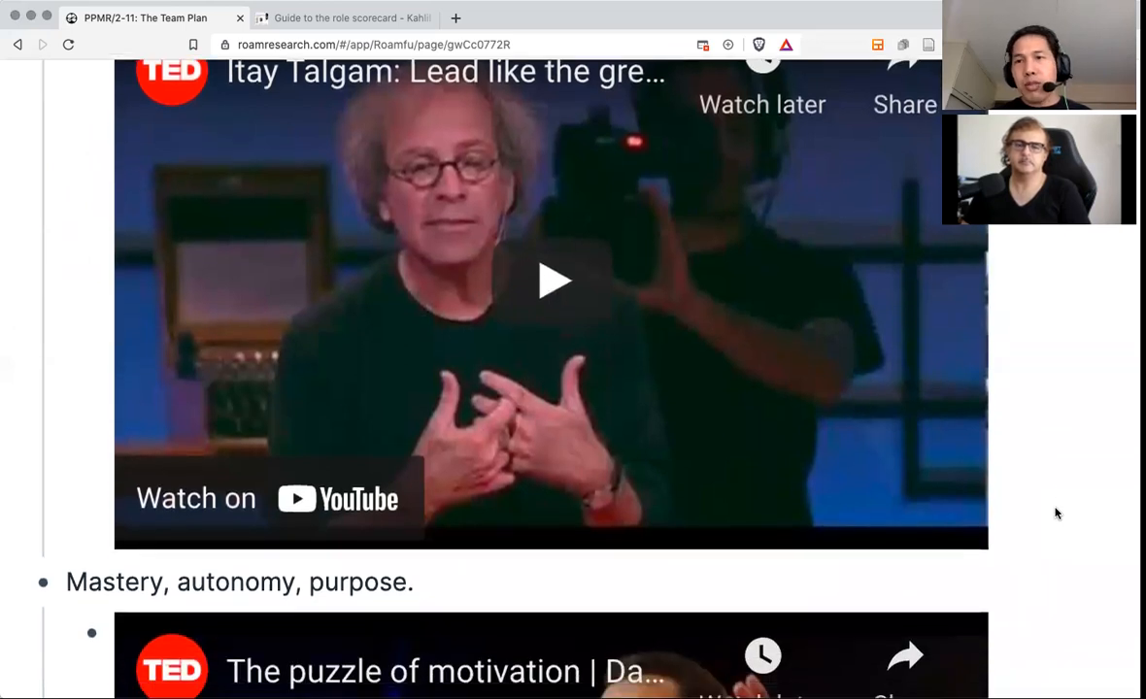
pyautogui.scroll(-8, 1057, 513)
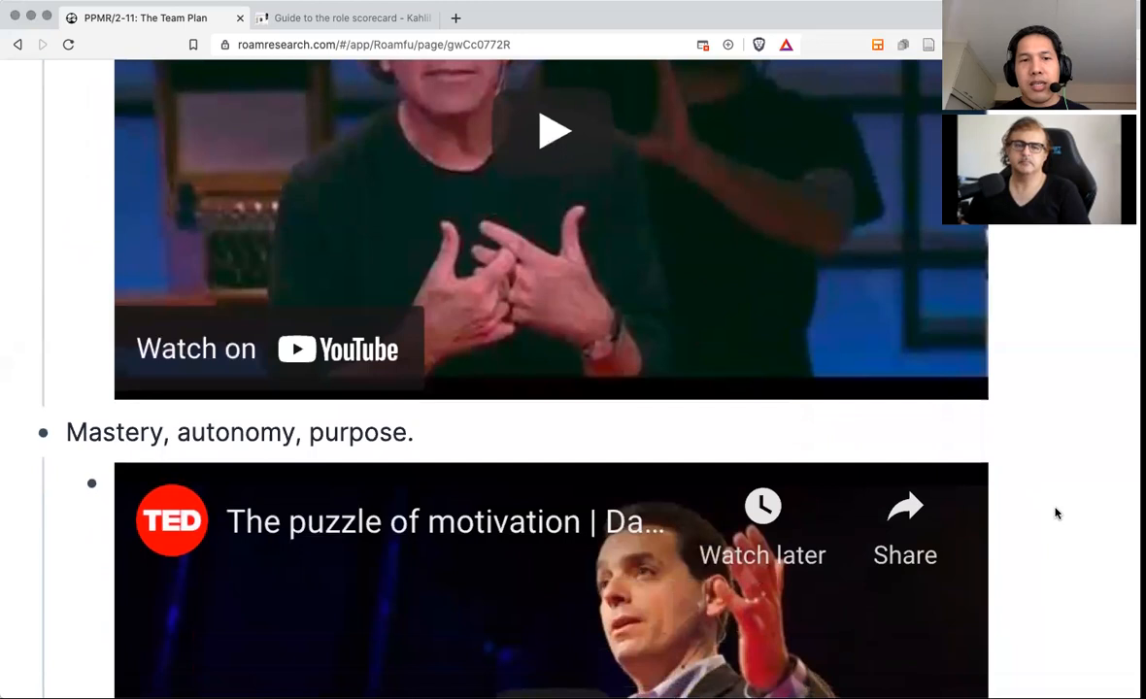
pyautogui.scroll(-2, 1056, 514)
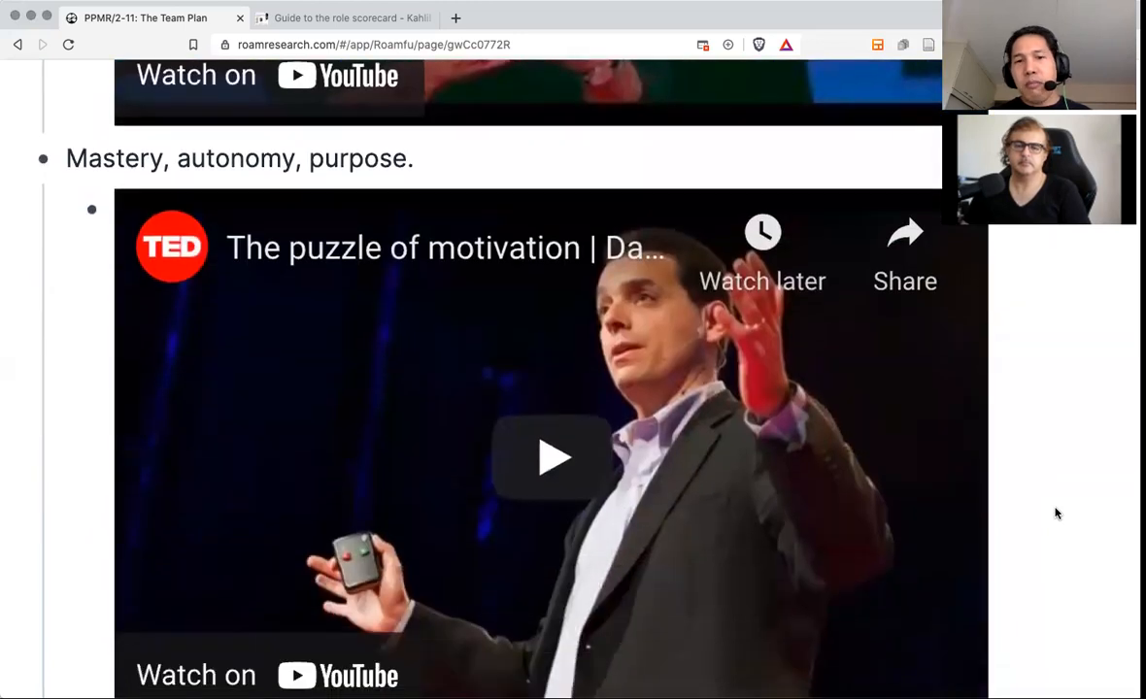
pyautogui.scroll(-5, 1056, 514)
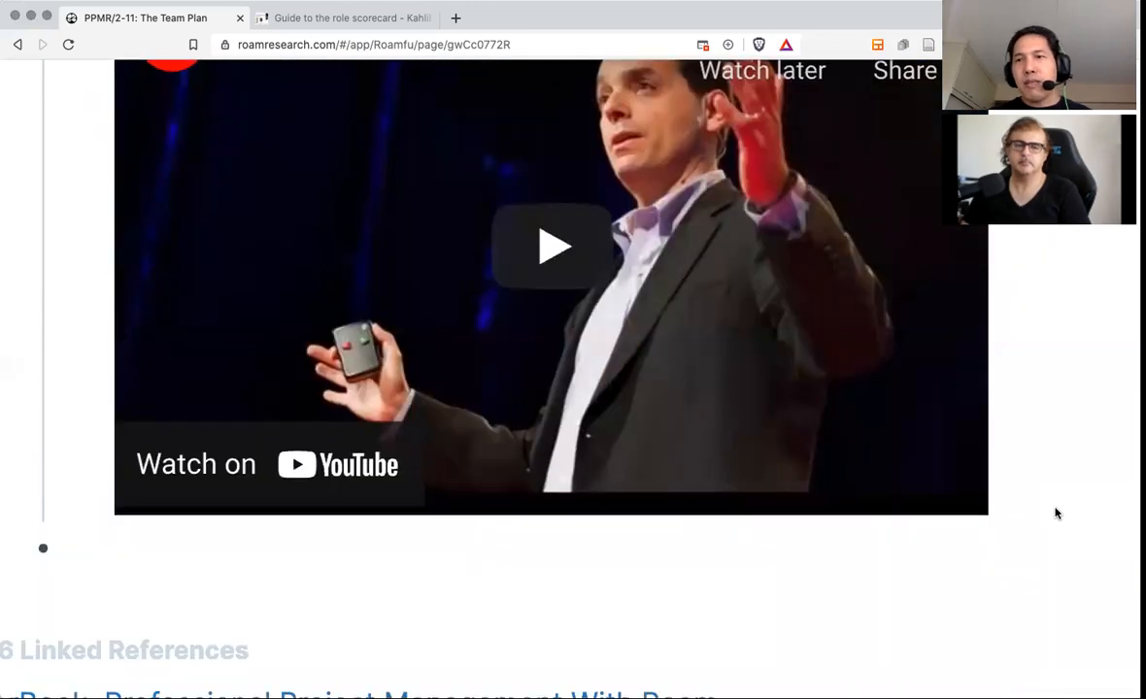
pyautogui.scroll(7, 1056, 514)
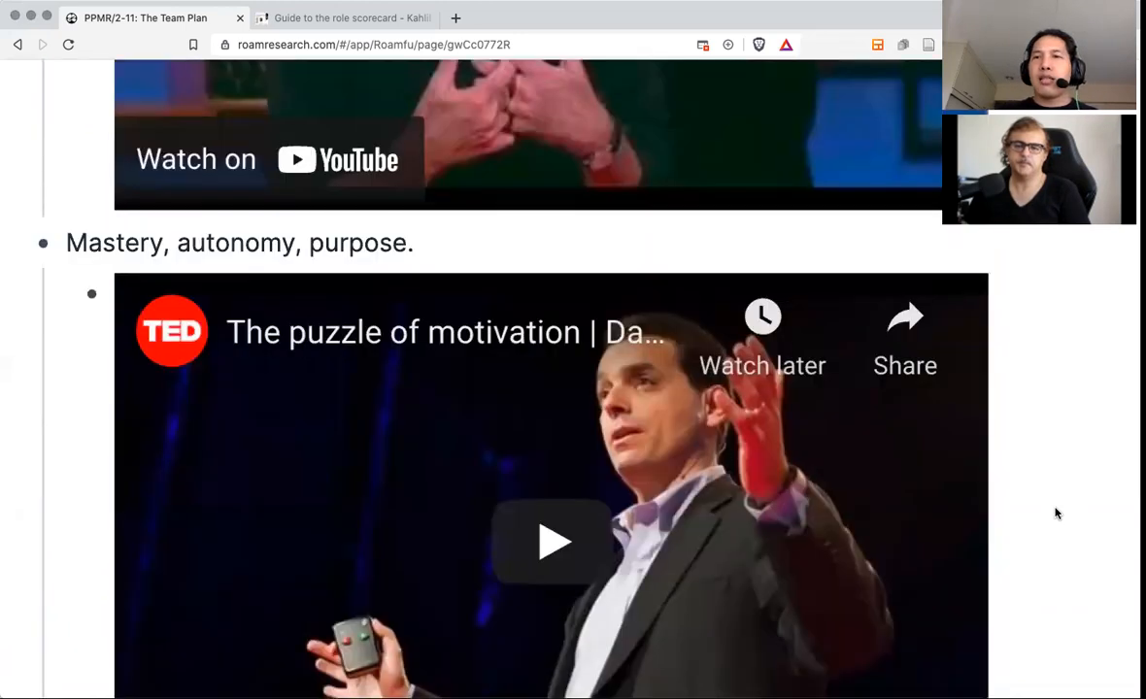
pyautogui.scroll(2, 1057, 514)
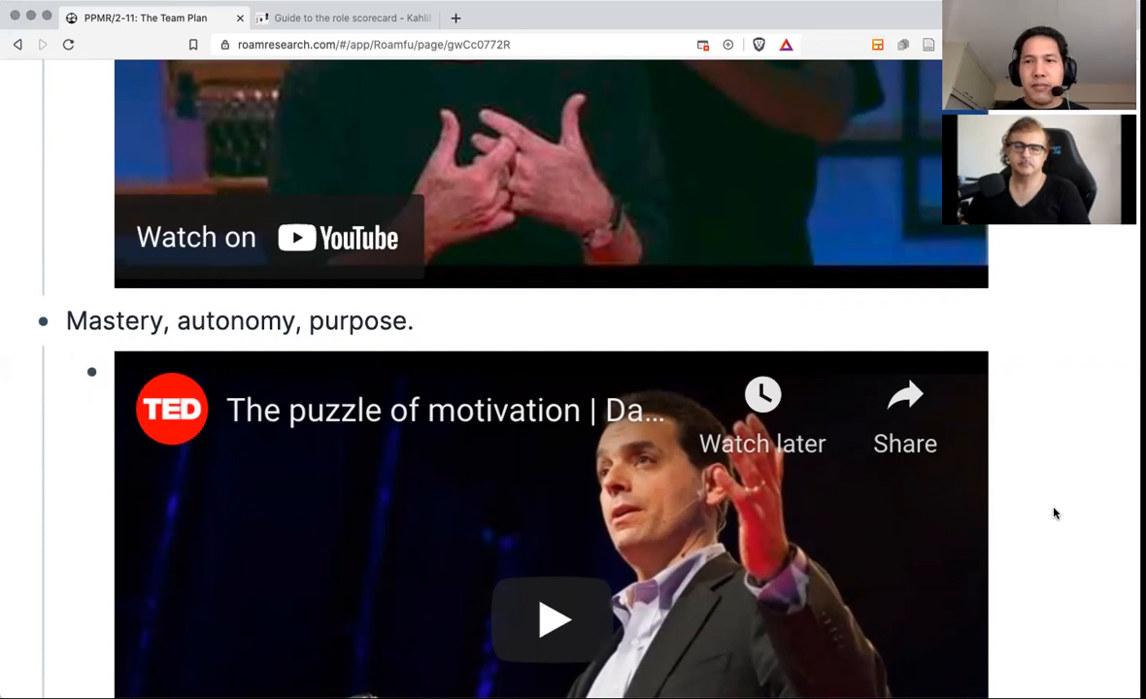
# Reduce the page zoom, return to the "PPMR/2-11: The Team Plan" title and open the page in the sidebar.
pyautogui.press('super+minus')
pyautogui.press('super+minus')
pyautogui.scroll(6, 1054, 512)
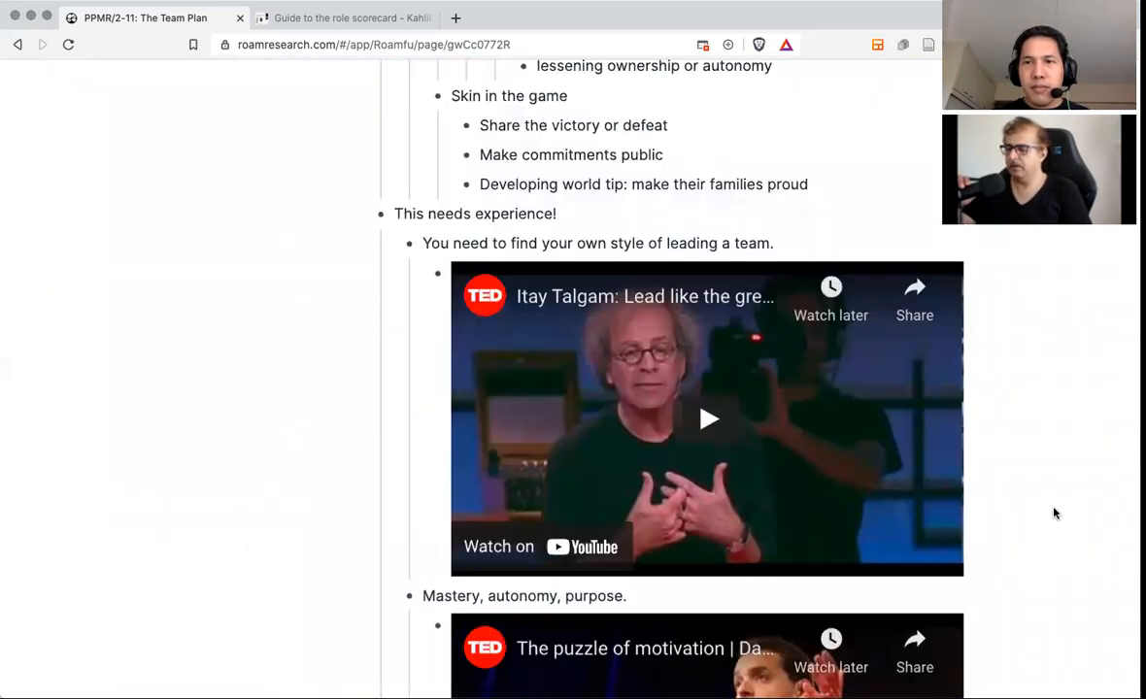
pyautogui.scroll(5, 1053, 512)
pyautogui.scroll(4, 1052, 513)
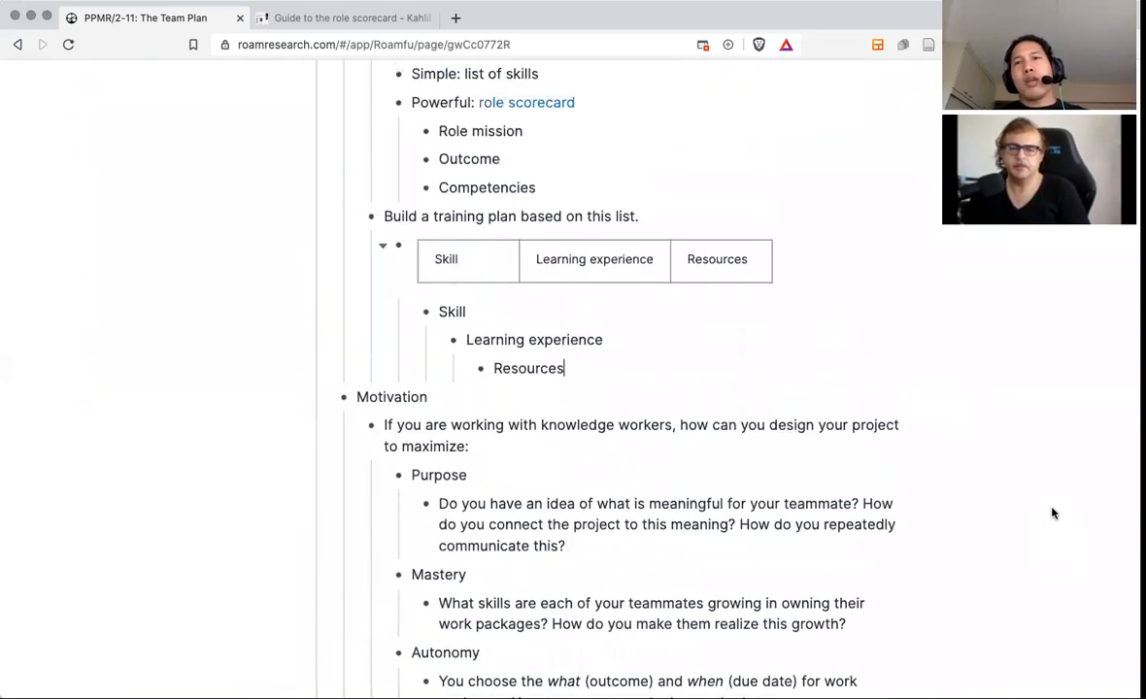
pyautogui.scroll(3, 1053, 512)
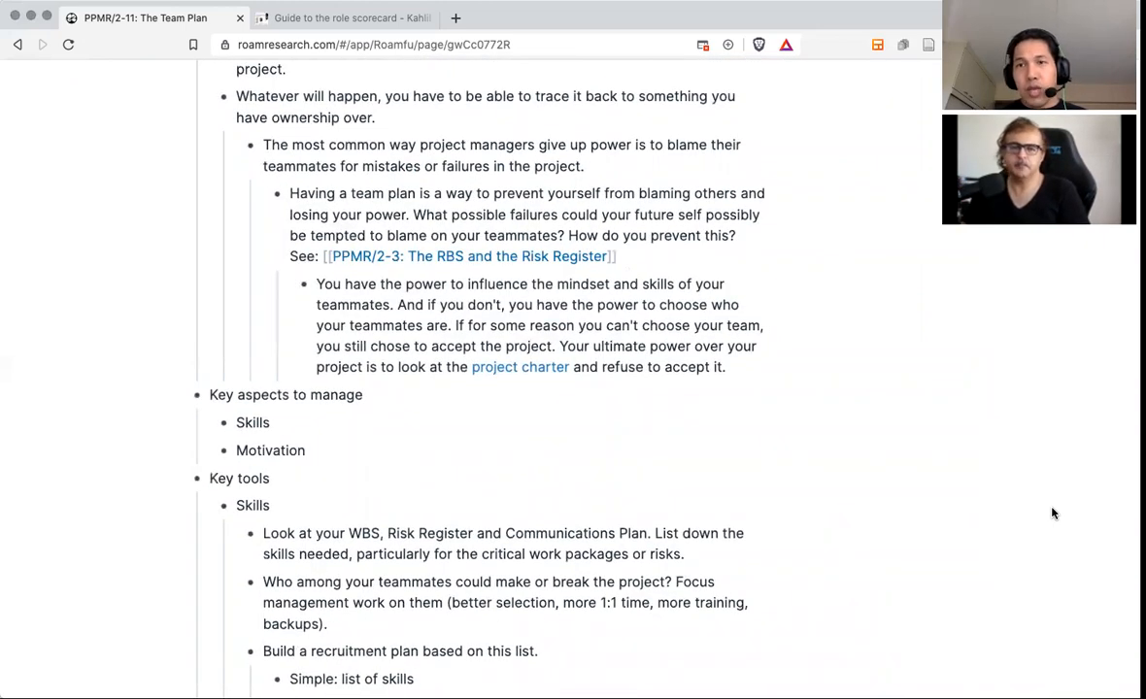
pyautogui.scroll(2, 1052, 513)
pyautogui.scroll(1, 1019, 498)
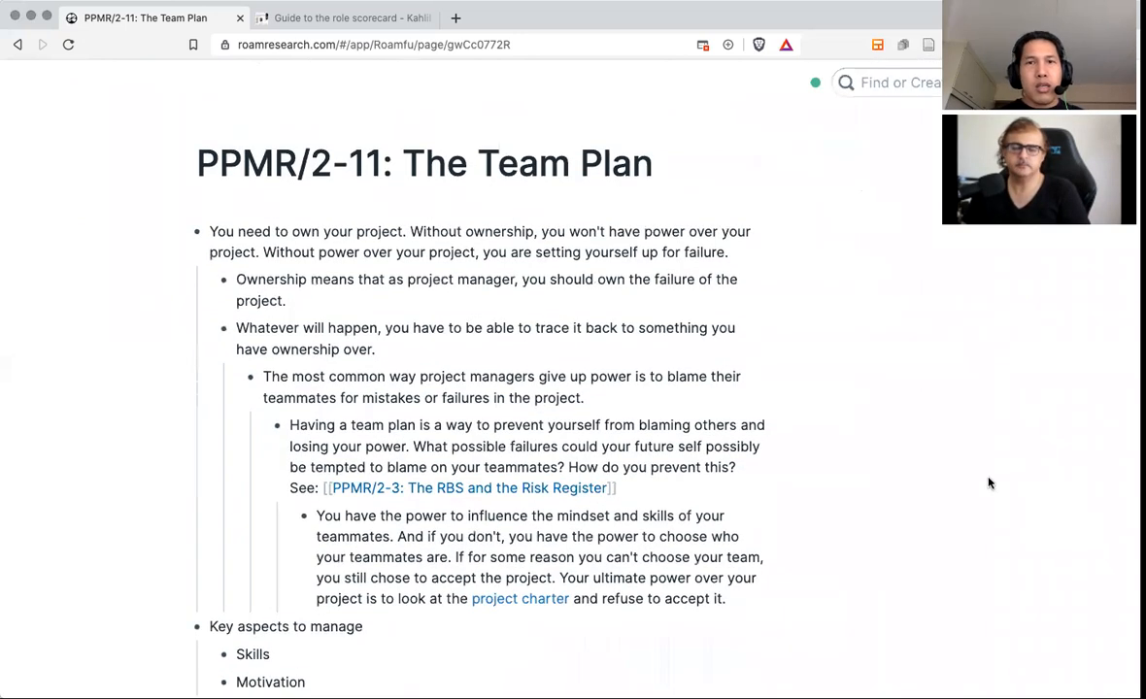
pyautogui.rightClick(706, 161)
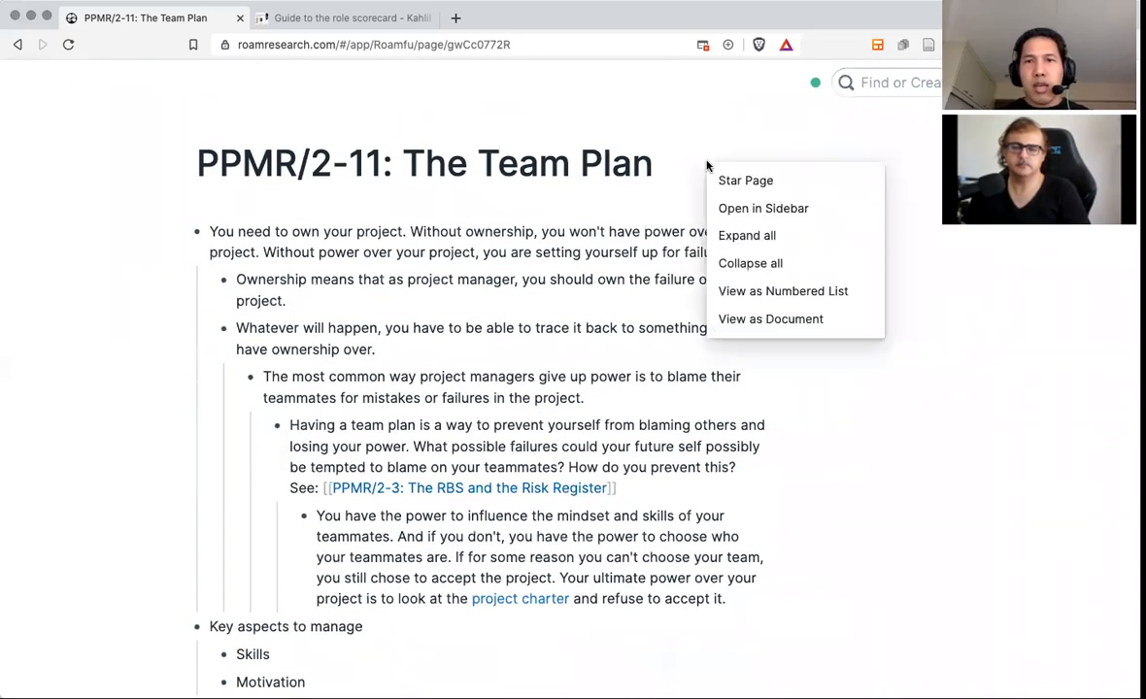
pyautogui.click(735, 214)
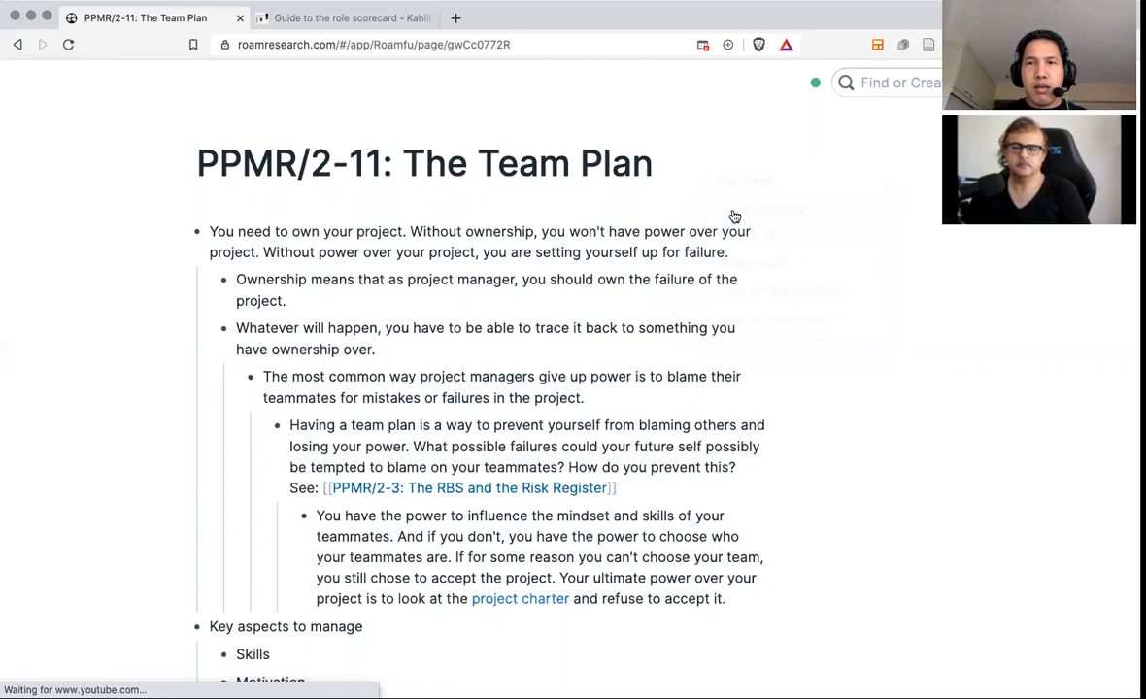
# Open the "P: RESOLVED Crowdfunding" page and prefix its "Team Plan" bullet with a [[P: RESOLVED Crowdfunding]] page reference.
pyautogui.press('super+u')
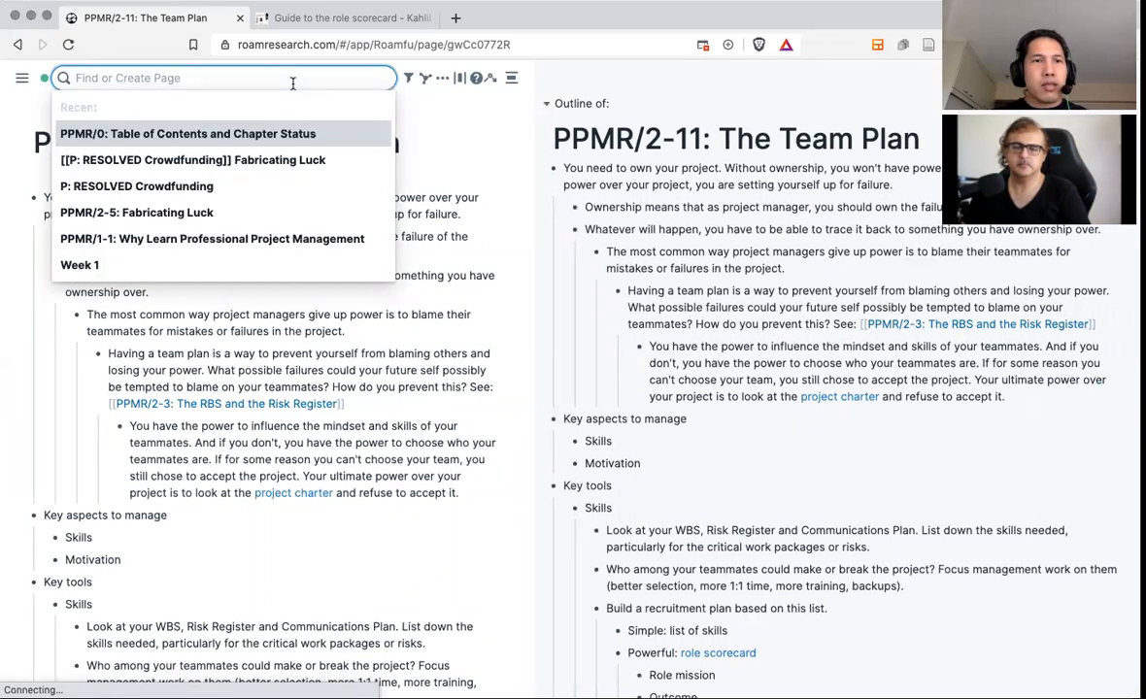
pyautogui.click(177, 188)
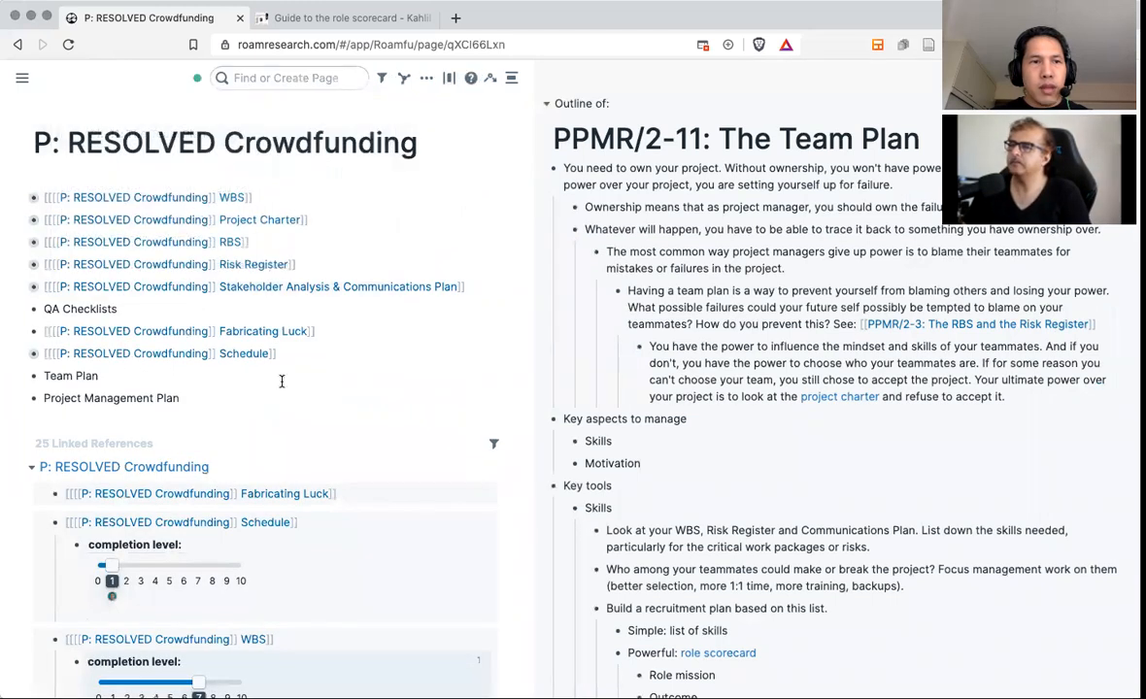
pyautogui.click(104, 376)
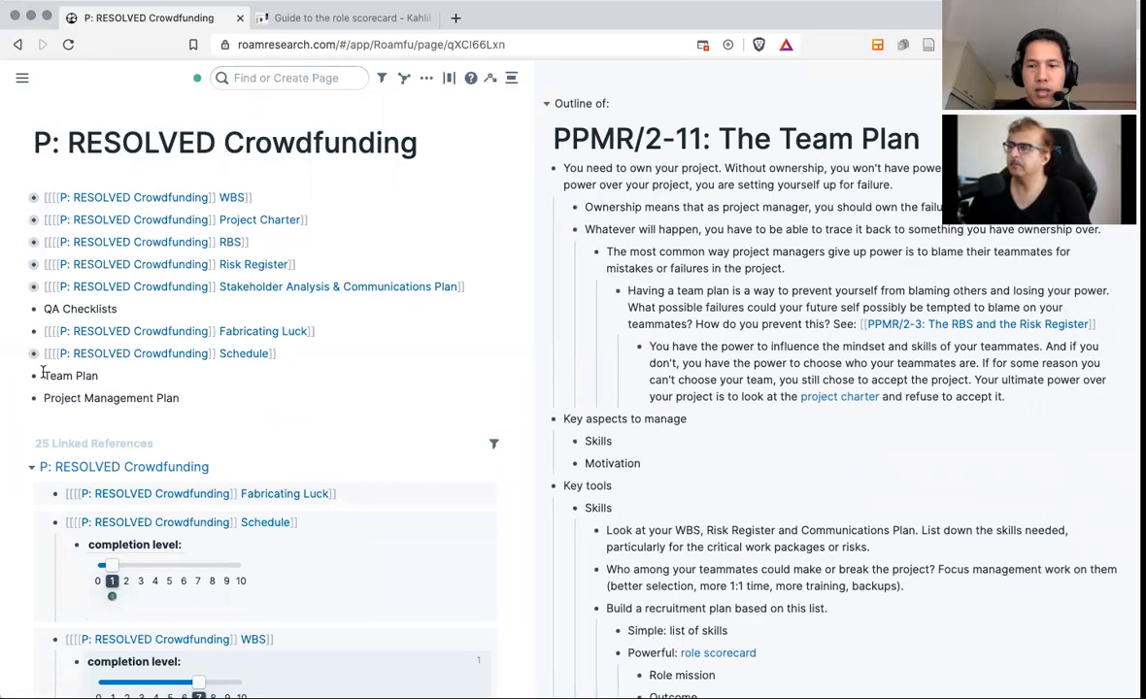
pyautogui.click(43, 376)
pyautogui.write('[[P:')
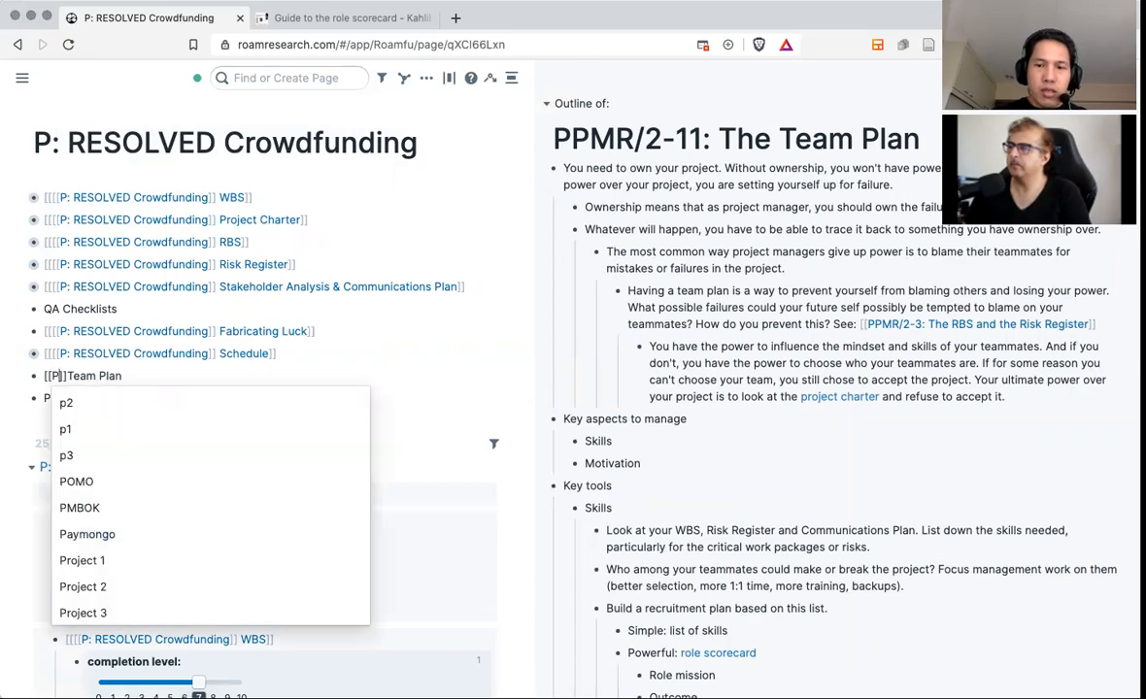
pyautogui.write(' r')
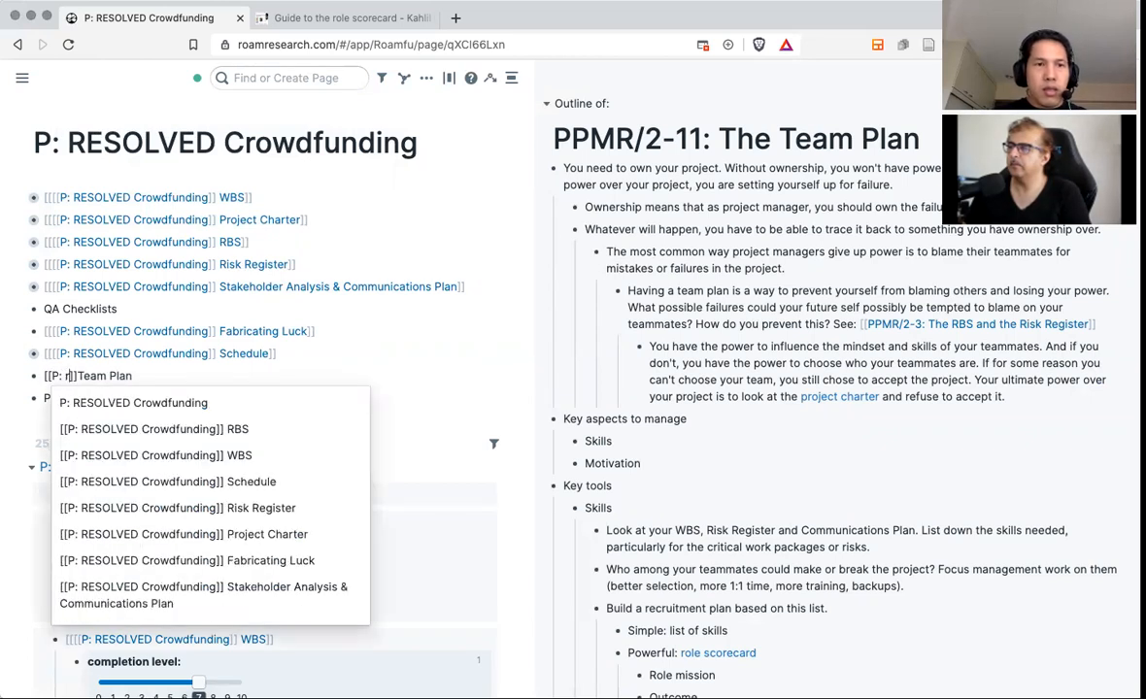
pyautogui.press('Down')
pyautogui.press('Return')
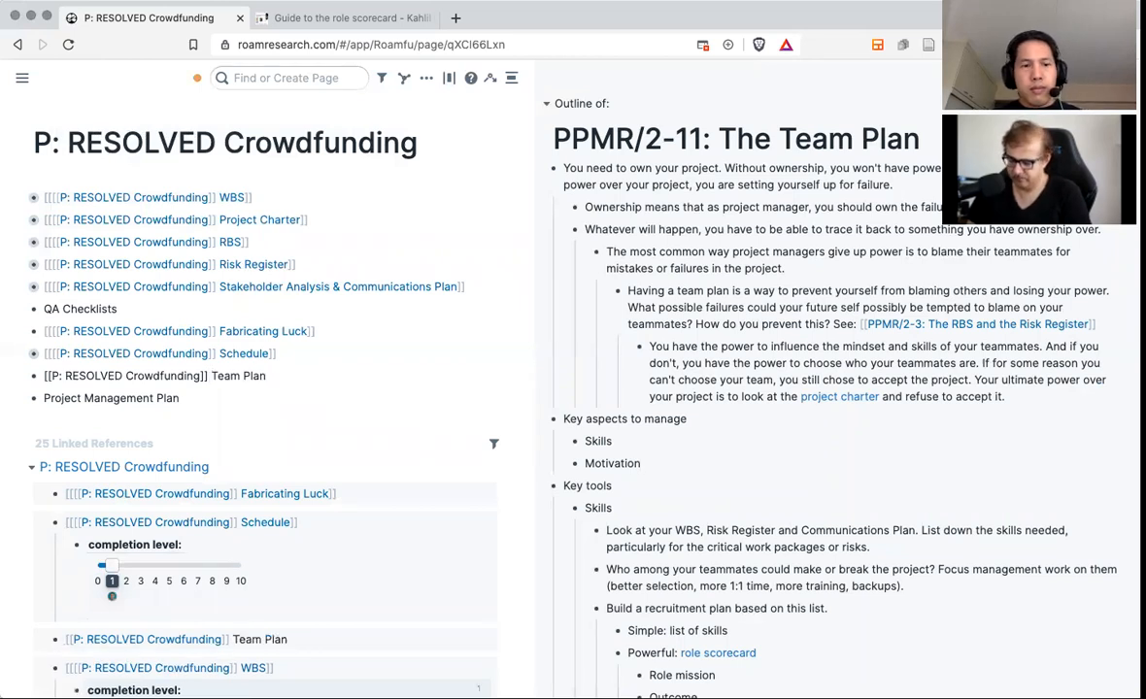
# Turn the whole "[[P: RESOLVED Crowdfunding]] Team Plan" bullet into a page link by enclosing it in double square brackets.
pyautogui.press('super+a')
pyautogui.write('[[')
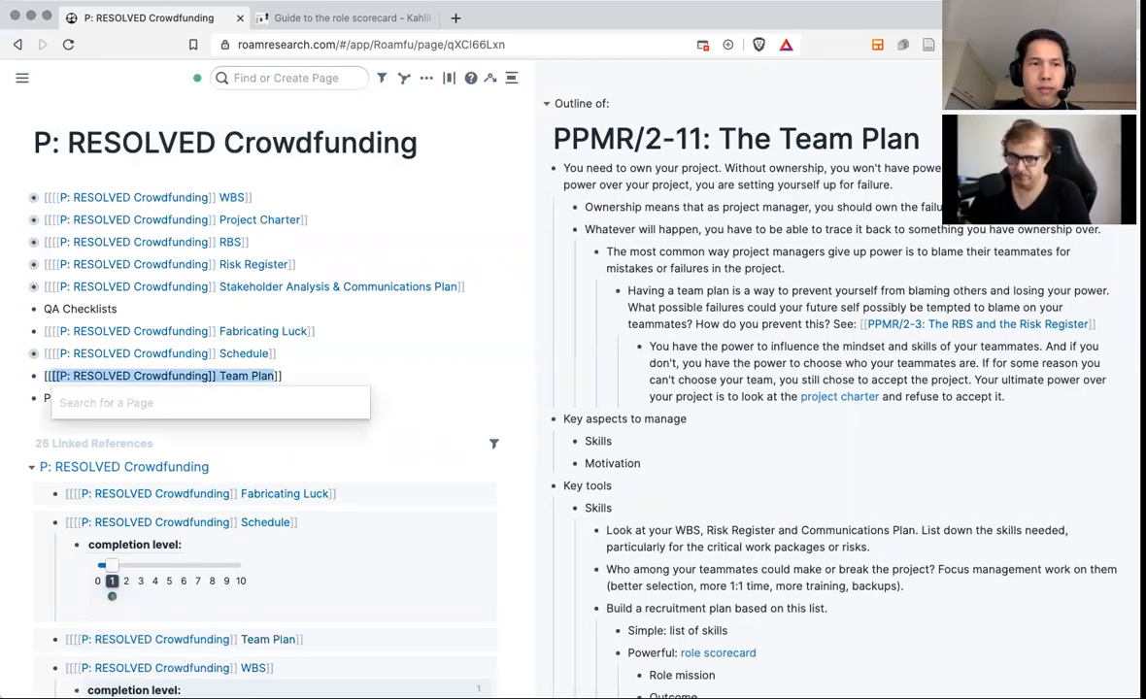
pyautogui.click(335, 377)
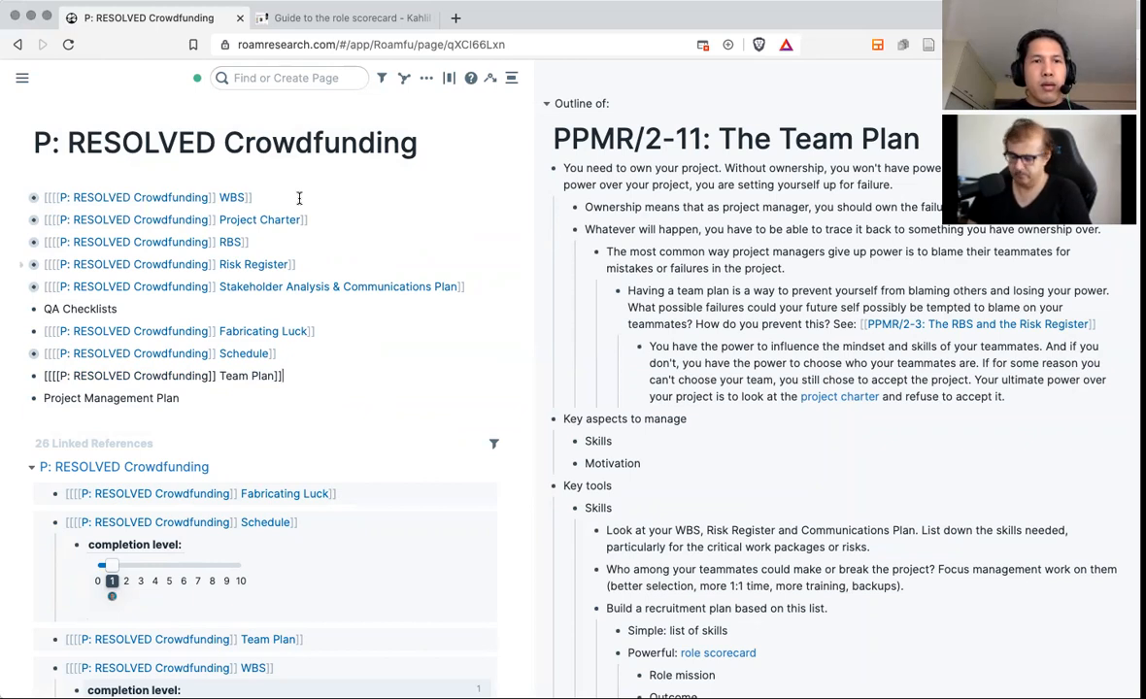
# Open the WBS, Risk Register and Stakeholder Analysis & Communications Plan pages in the sidebar and collapse their outlines.
pyautogui.keyDown('shift'); pyautogui.click(233, 199); pyautogui.keyUp('shift')
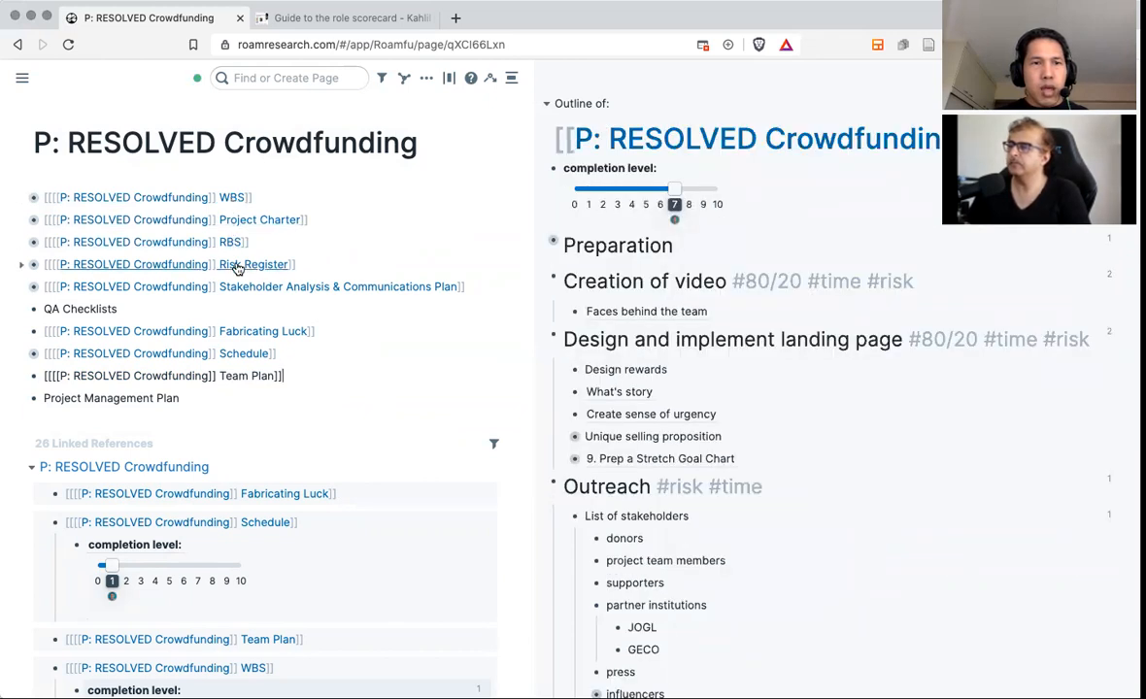
pyautogui.keyDown('shift'); pyautogui.click(236, 268); pyautogui.keyUp('shift')
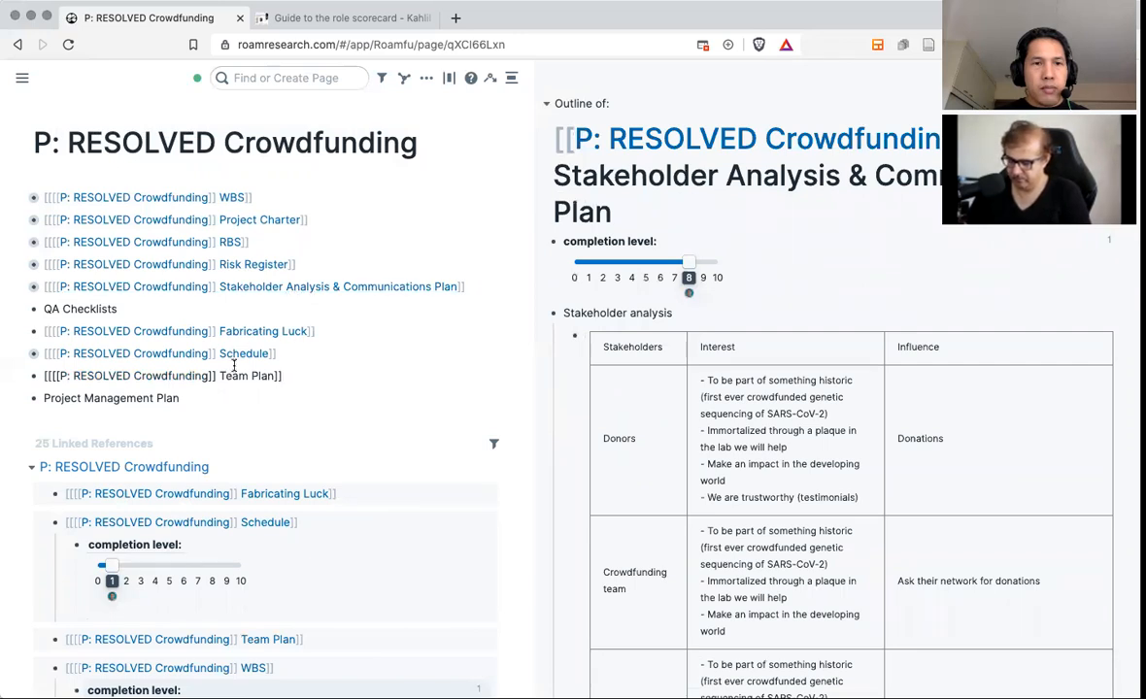
pyautogui.click(252, 387)
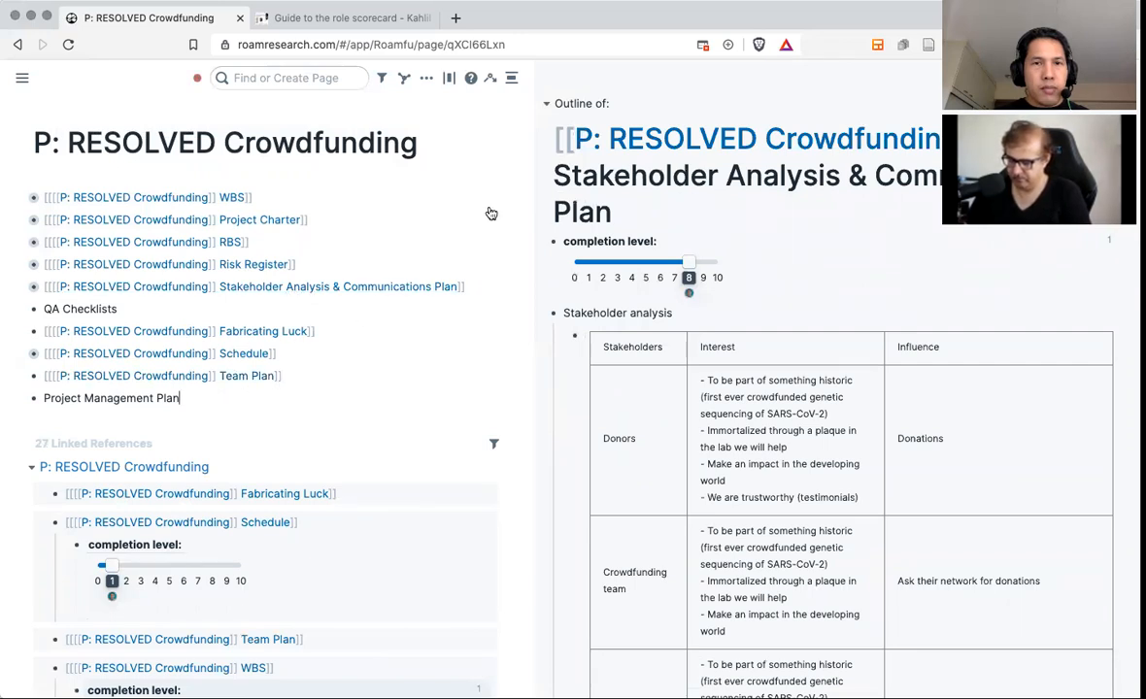
pyautogui.click(549, 106)
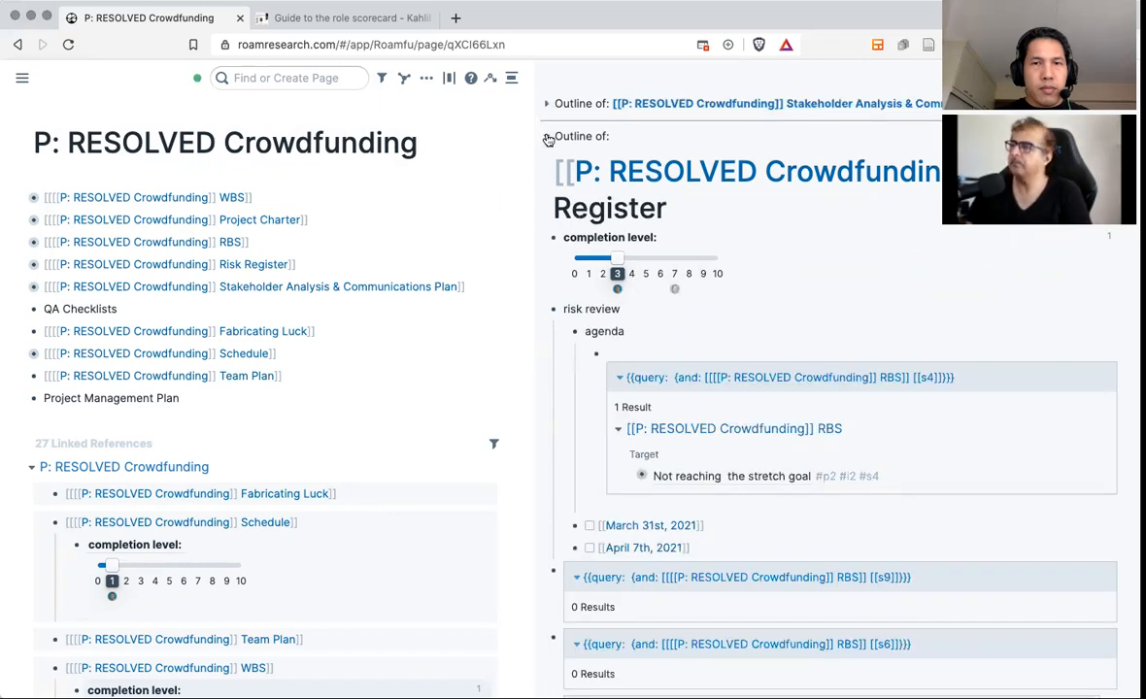
pyautogui.click(546, 136)
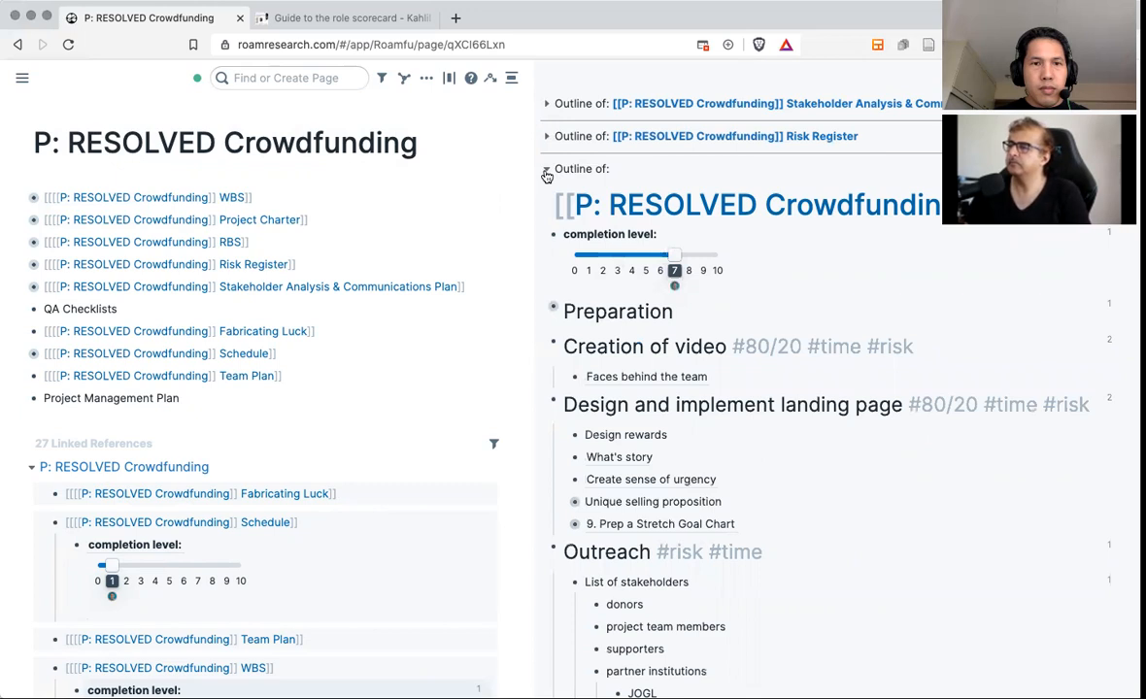
# Open the project's Team Plan page and add a "Skills needed" bullet with an empty nested bullet beneath it.
pyautogui.keyDown('shift'); pyautogui.click(234, 378); pyautogui.keyUp('shift')
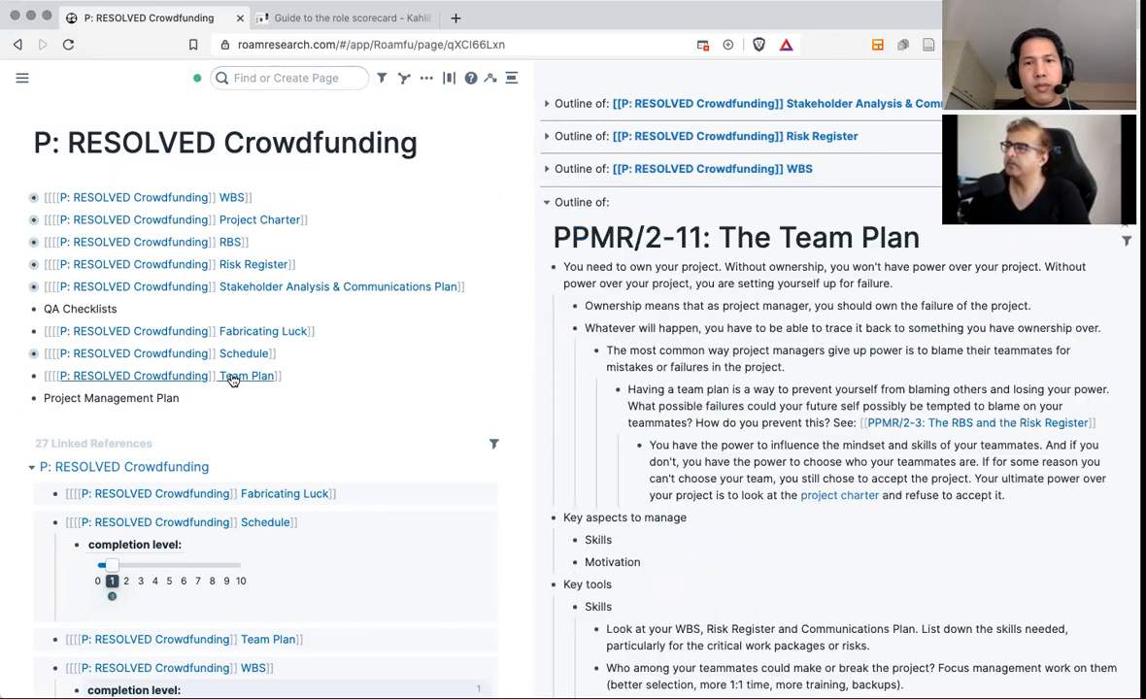
pyautogui.click(233, 378)
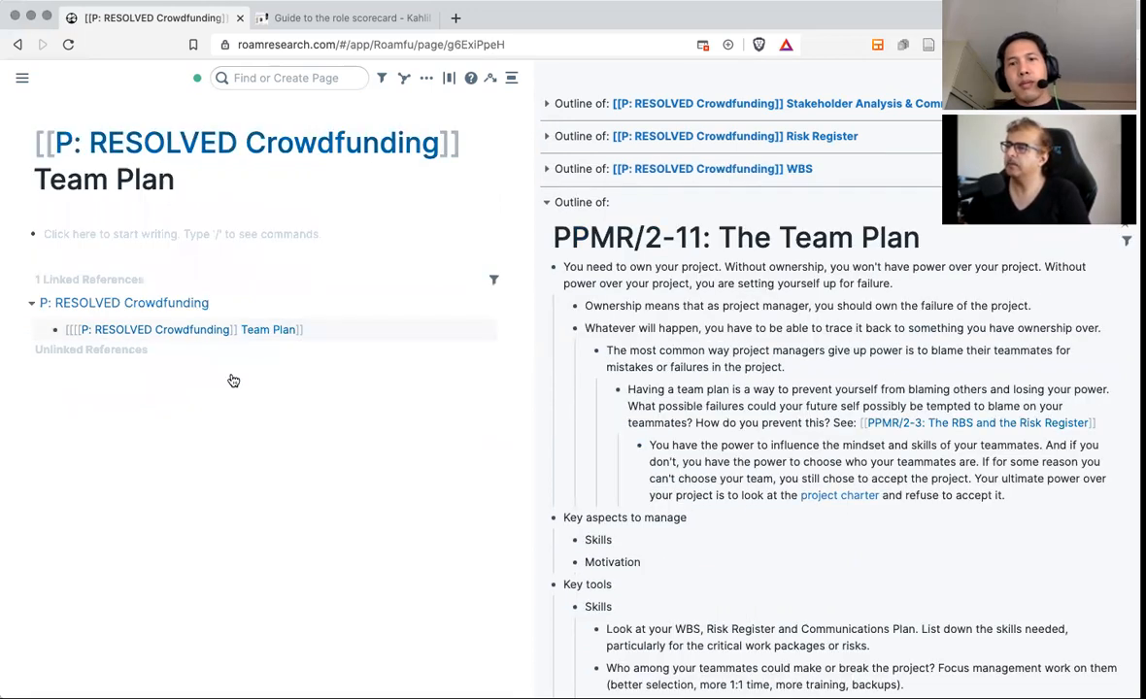
pyautogui.click(222, 236)
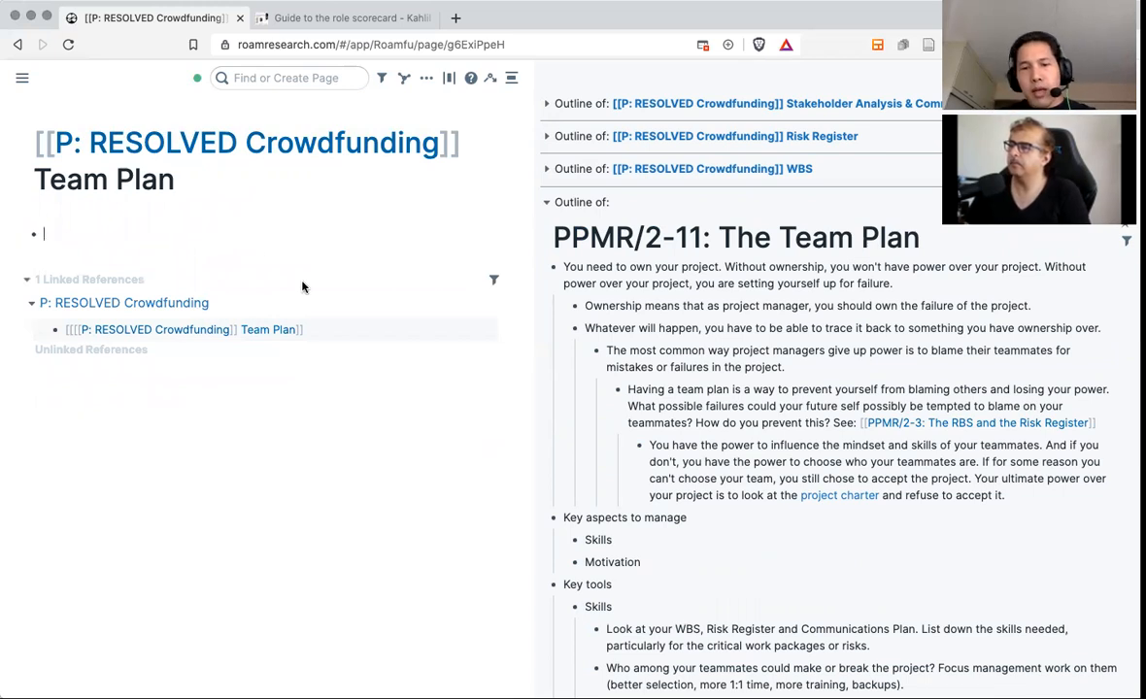
pyautogui.write('Skills needed')
pyautogui.press('Return')
pyautogui.press('Tab')
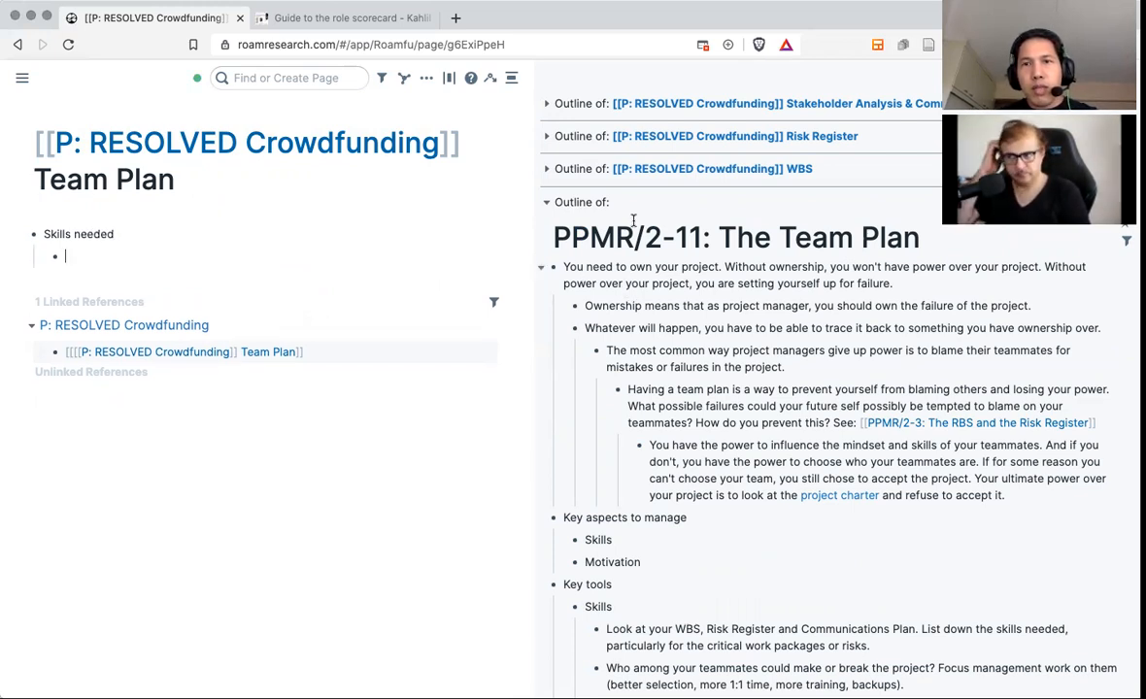
# Expand the WBS outline in the sidebar and insert a block reference to its "Creation of video" item under "Skills needed".
pyautogui.click(548, 173)
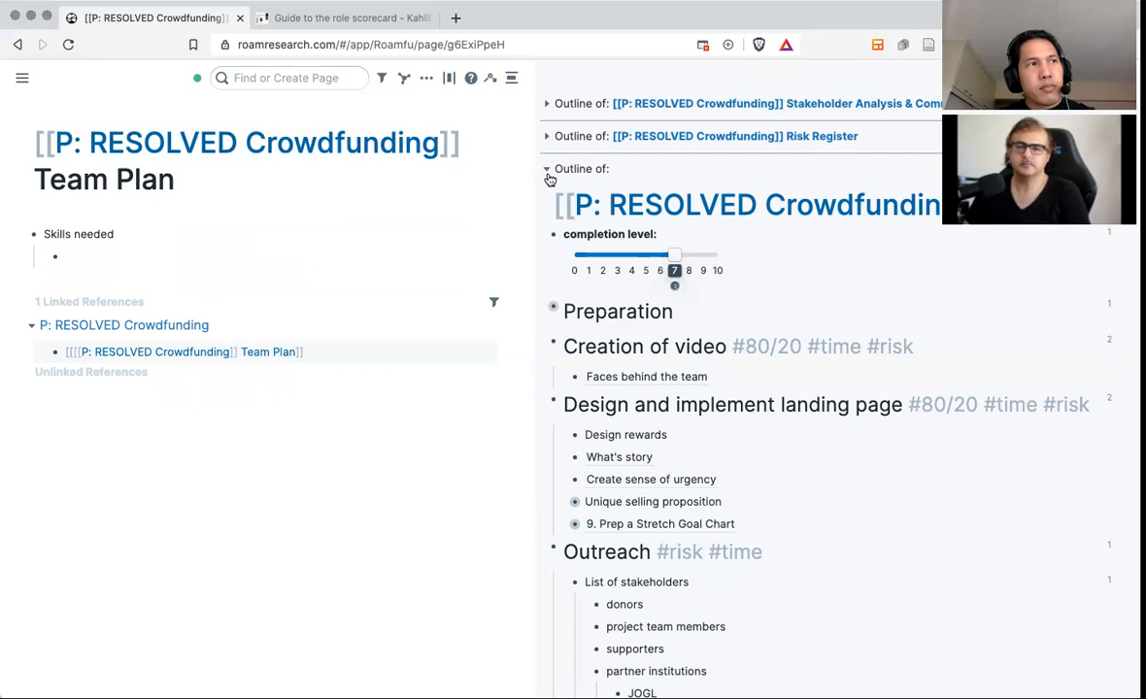
pyautogui.scroll(-4, 703, 286)
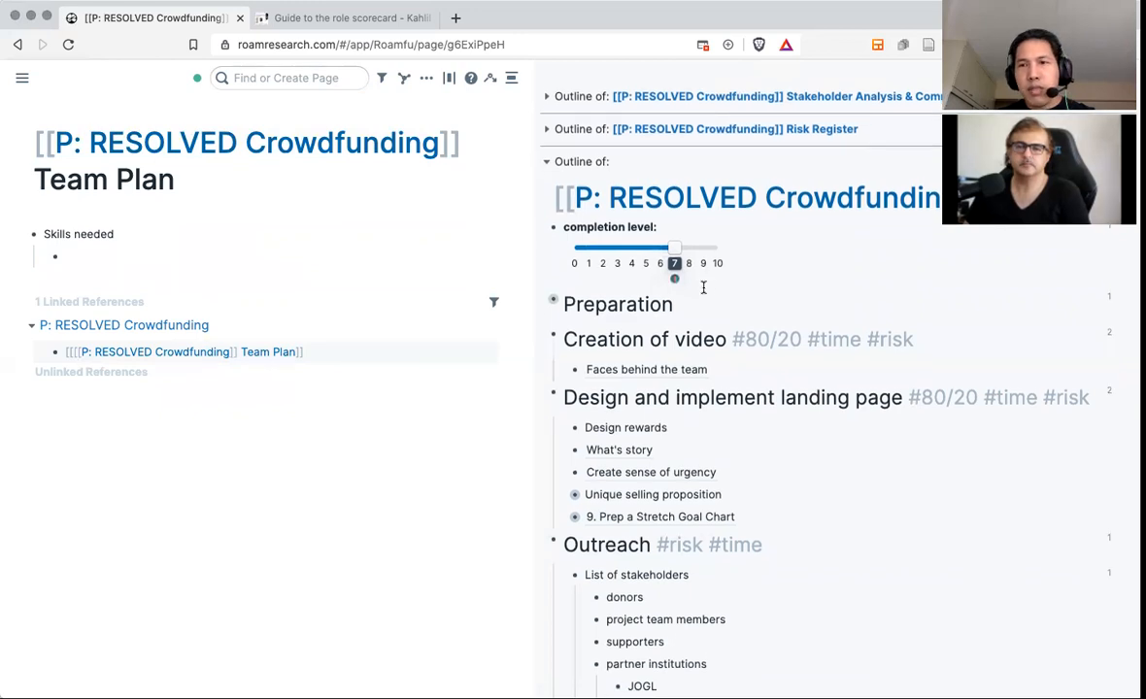
pyautogui.scroll(-4, 703, 286)
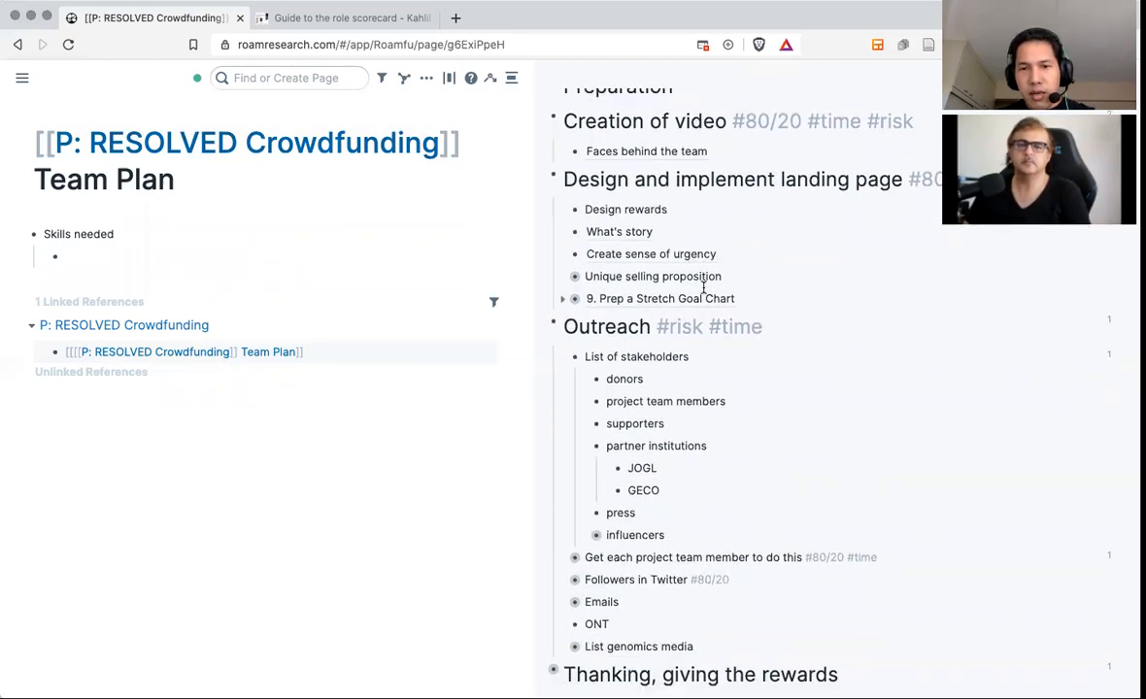
pyautogui.scroll(4, 703, 288)
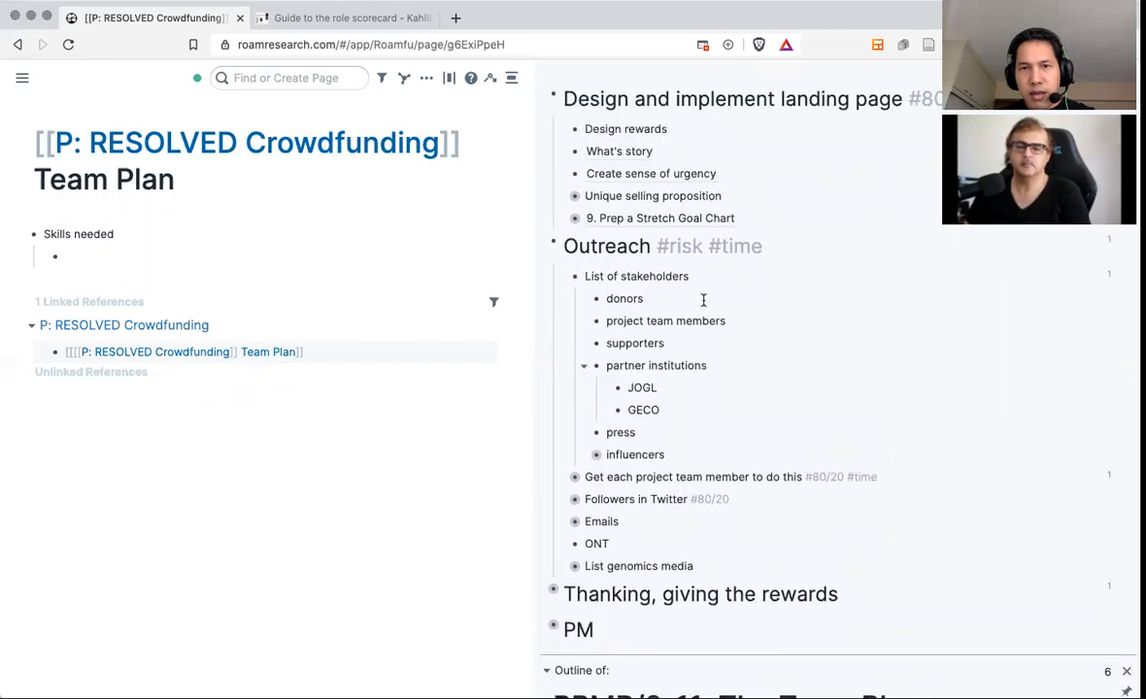
pyautogui.scroll(3, 701, 305)
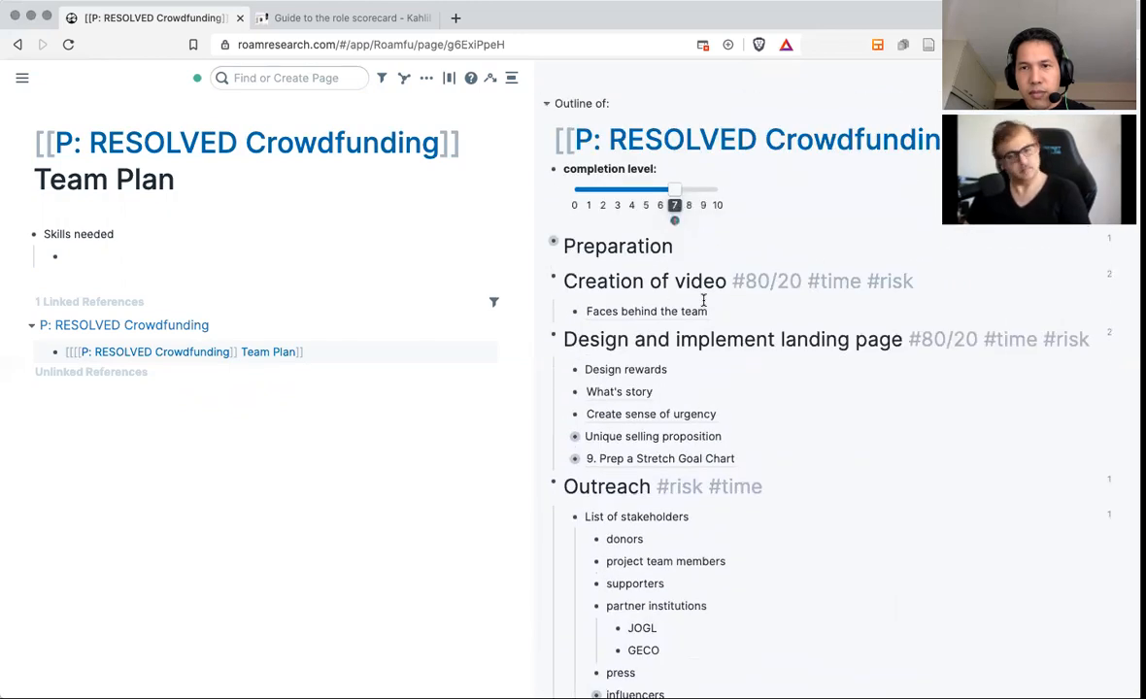
pyautogui.click(192, 256)
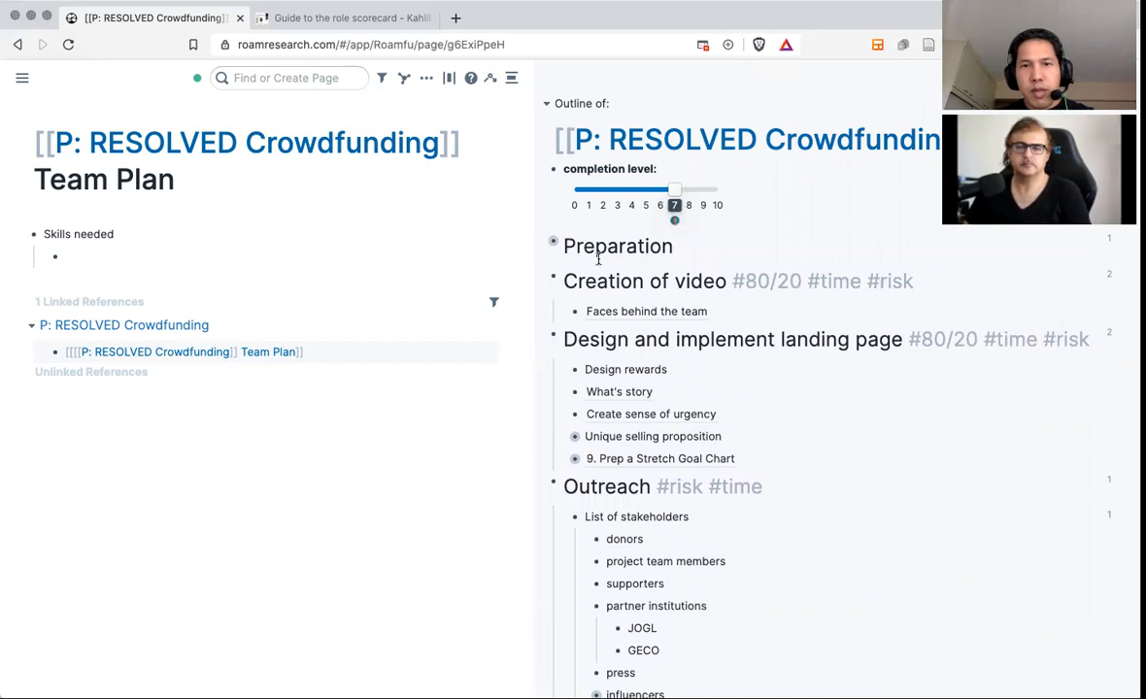
pyautogui.rightClick(550, 281)
pyautogui.click(565, 289)
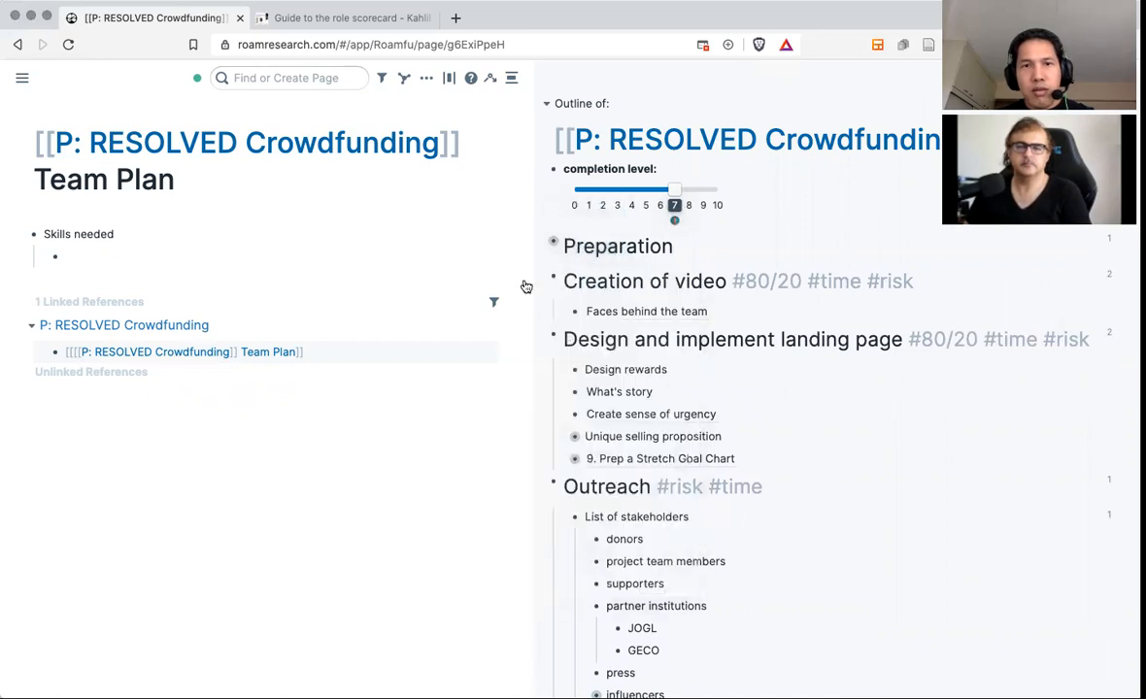
pyautogui.click(175, 253)
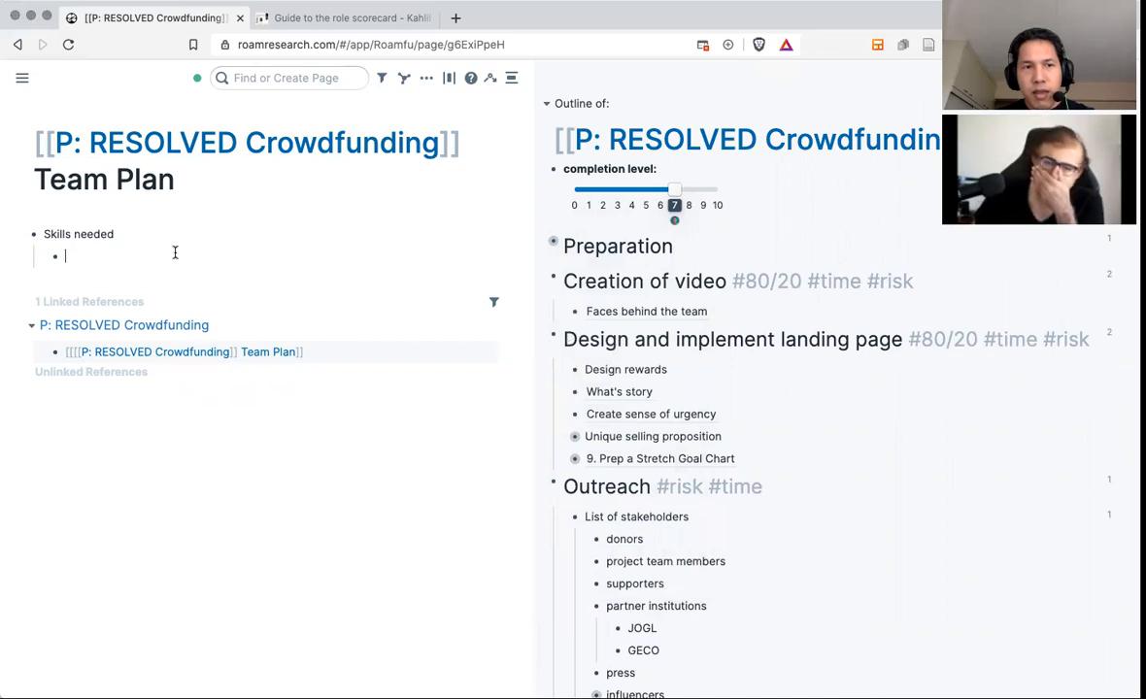
pyautogui.press('super+v')
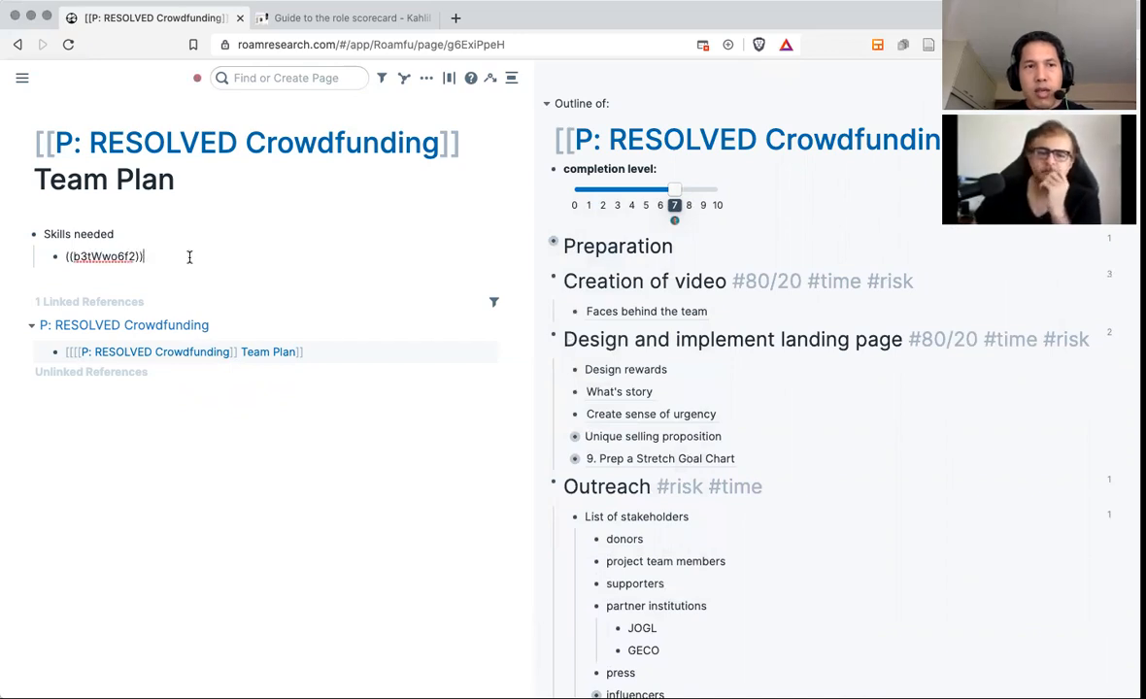
# Add the text "Video editing" in front of the "Creation of video" block reference.
pyautogui.press('super+Left')
pyautogui.write('Vid')
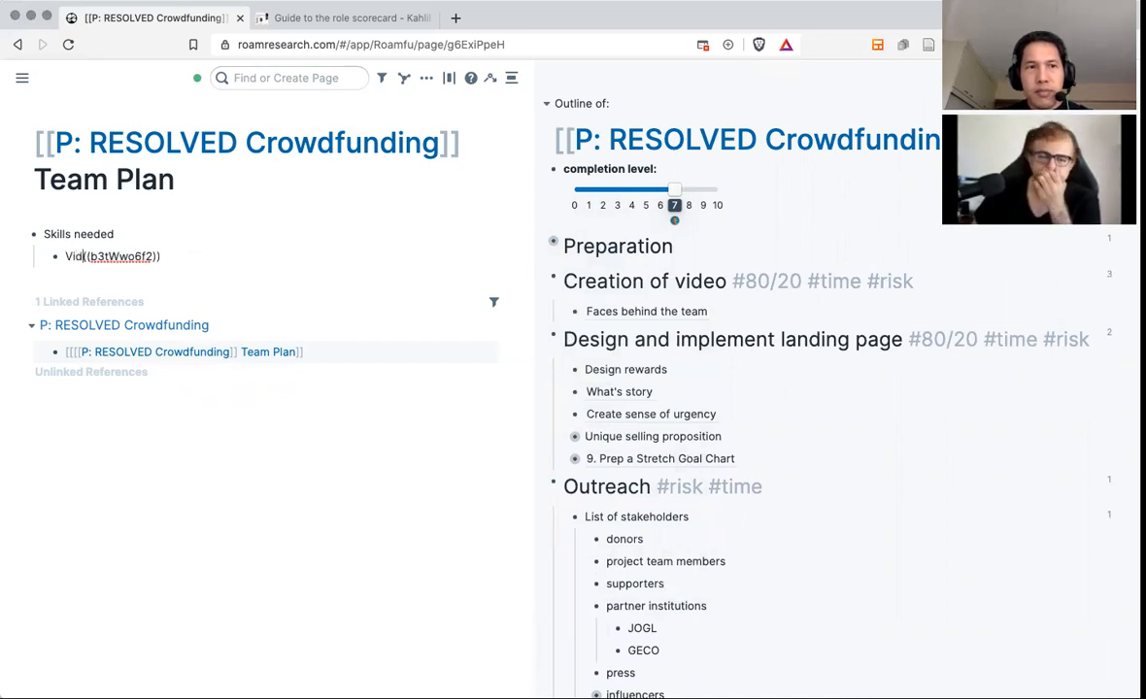
pyautogui.write('eo del')
pyautogui.press('BackSpace')
pyautogui.press('BackSpace')
pyautogui.press('BackSpace')
pyautogui.write('editng')
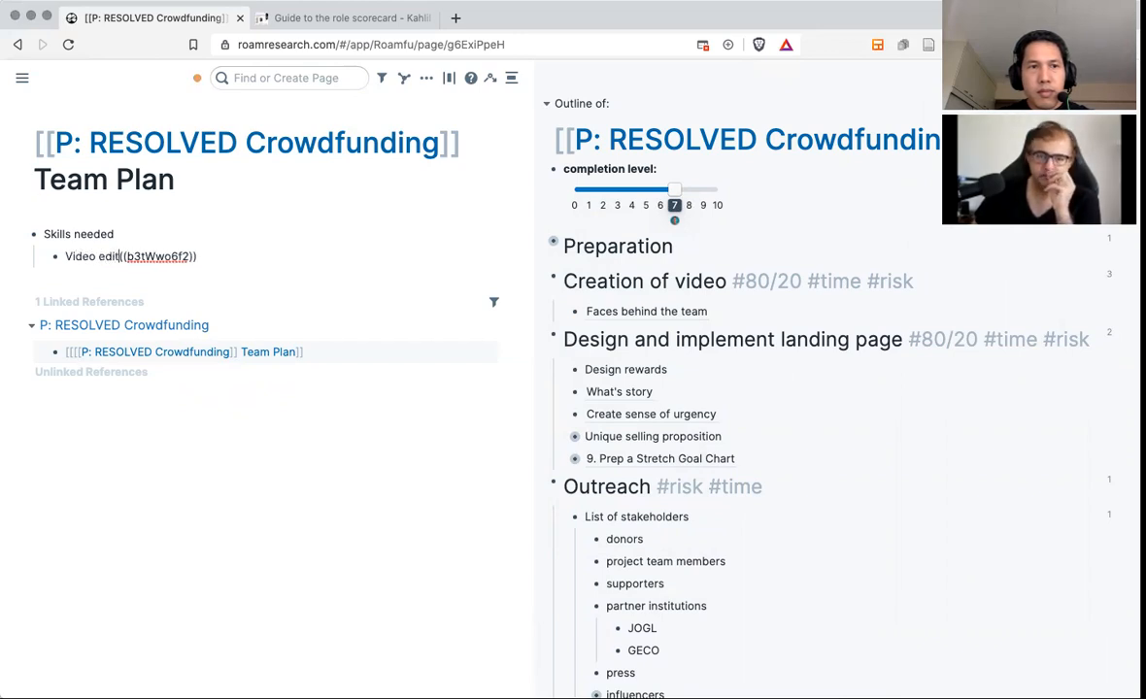
pyautogui.press('BackSpace')
pyautogui.press('BackSpace')
pyautogui.write('ing')
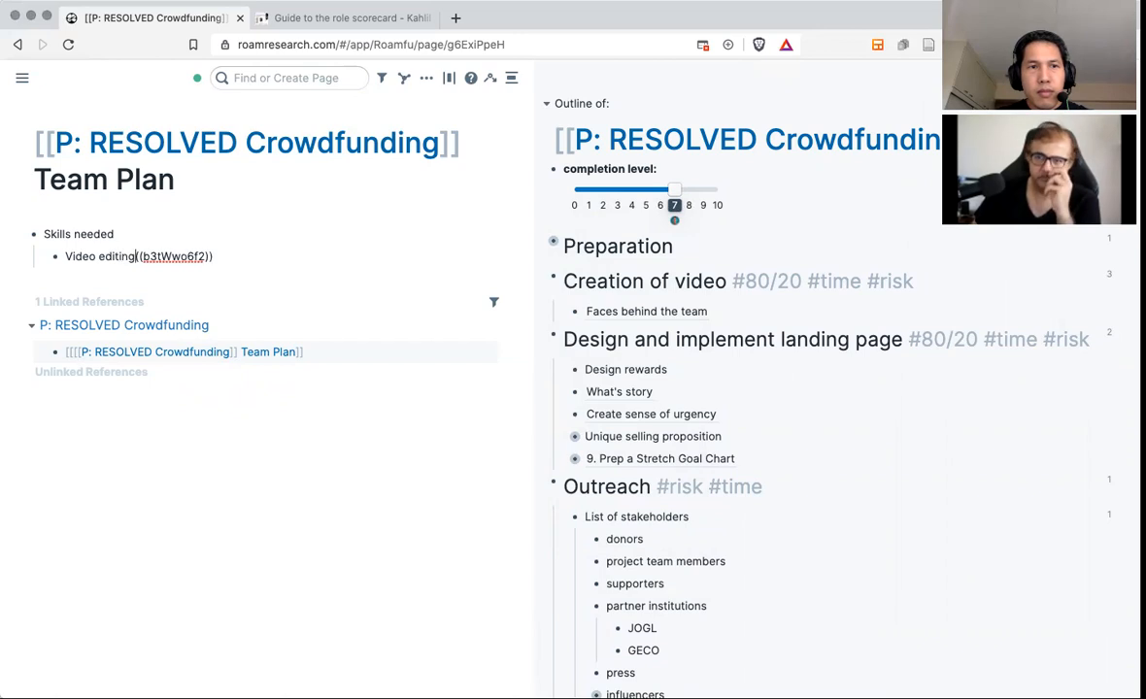
pyautogui.click(238, 277)
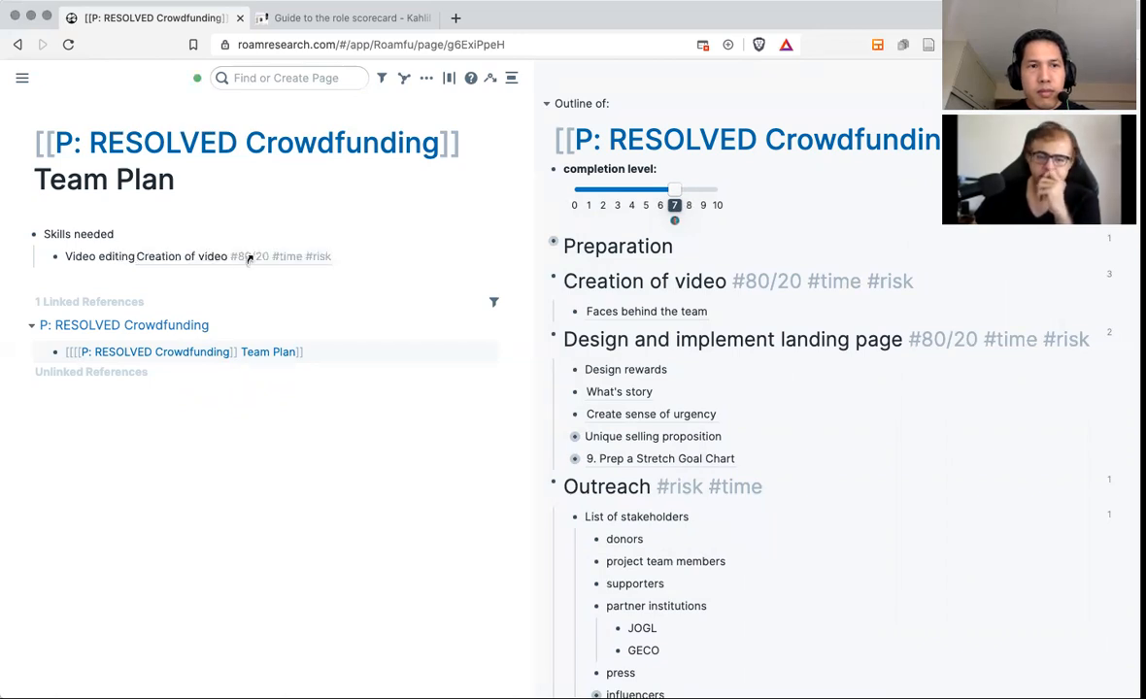
# Replace the "Creation of video" block reference after "Video editing" with an alias.
pyautogui.rightClick(198, 258)
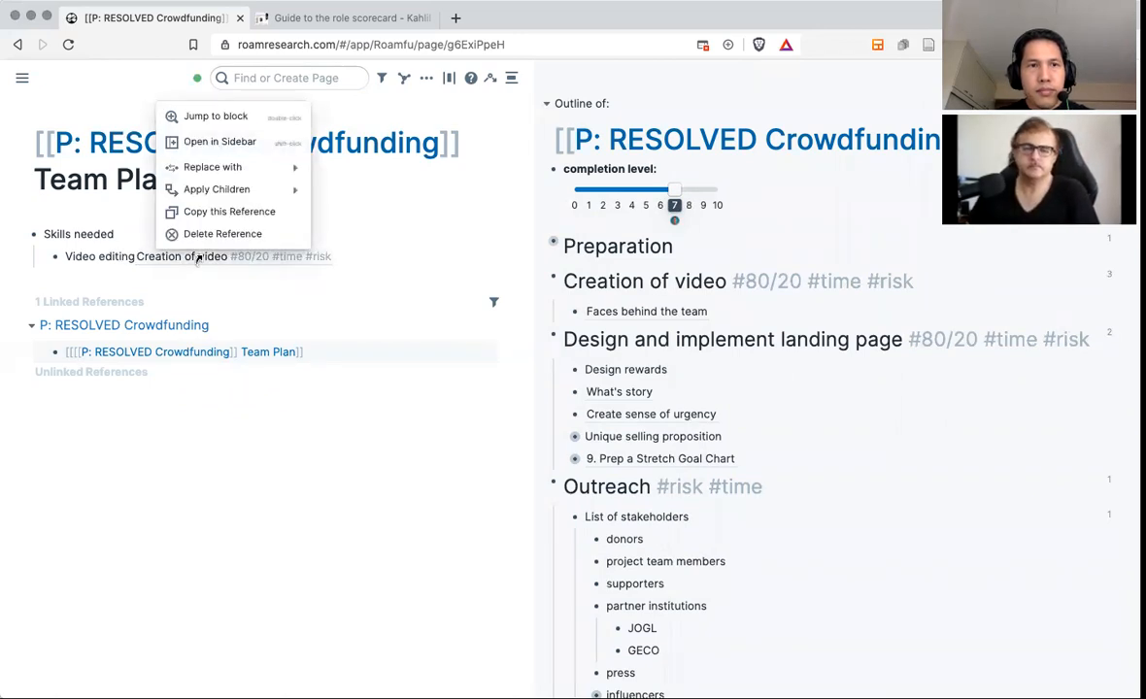
pyautogui.moveTo(246, 165)
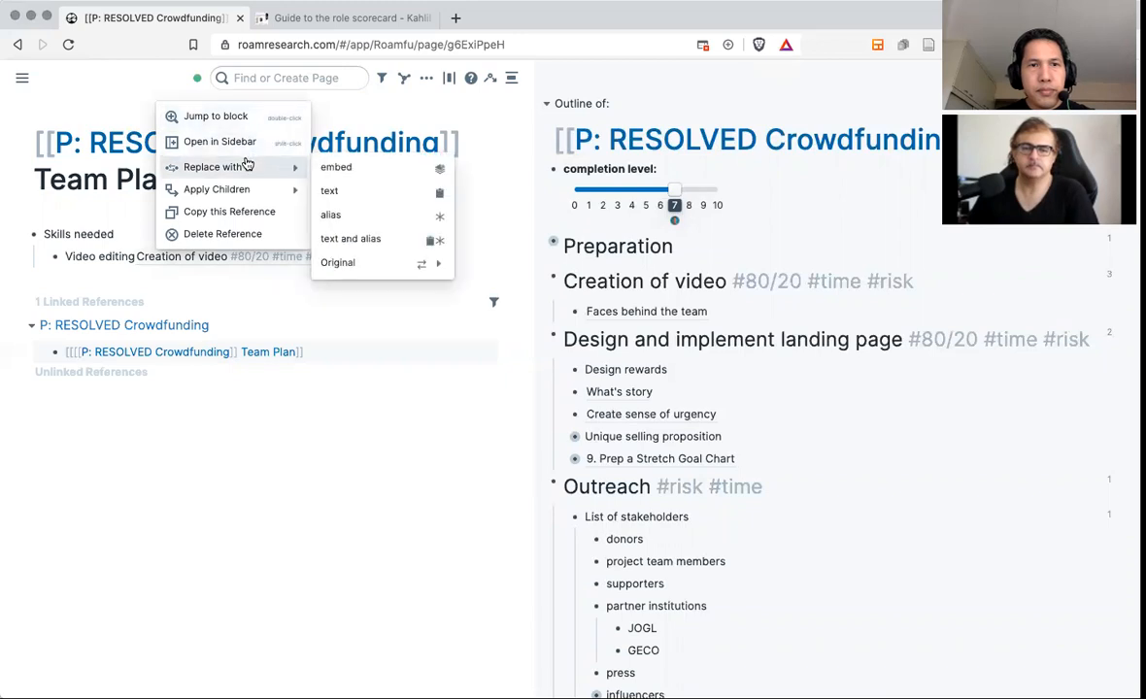
pyautogui.click(371, 216)
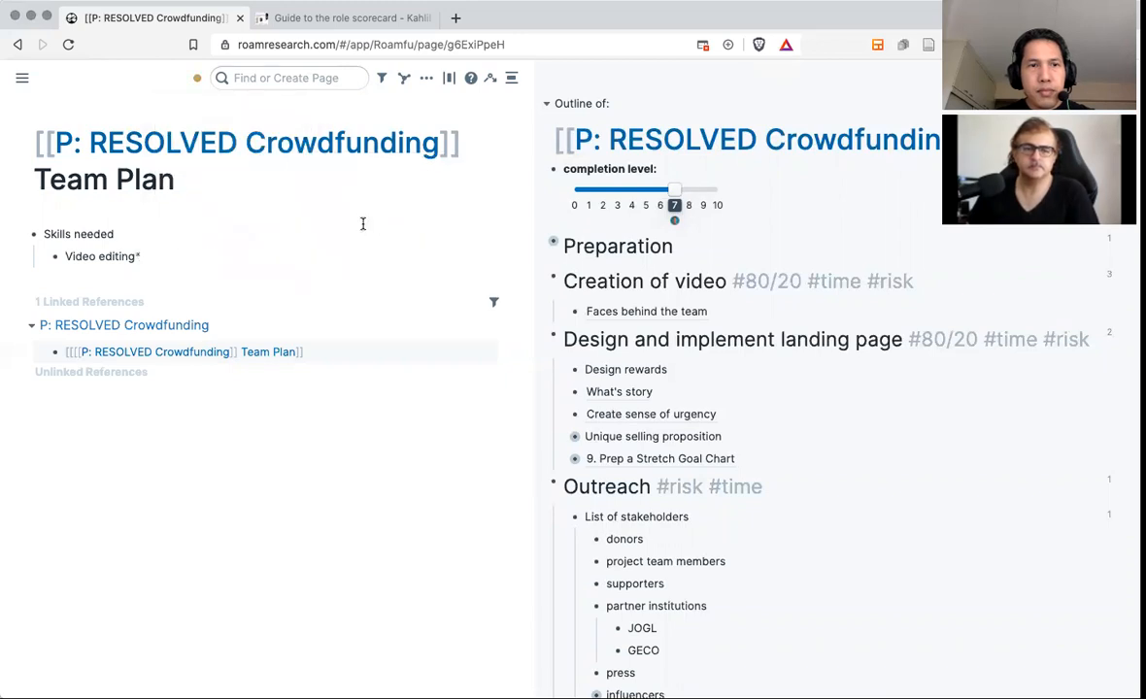
# Add an empty bullet below "Video editing" and try to copy the block reference of "Design and implement landing page".
pyautogui.click(319, 256)
pyautogui.press('Return')
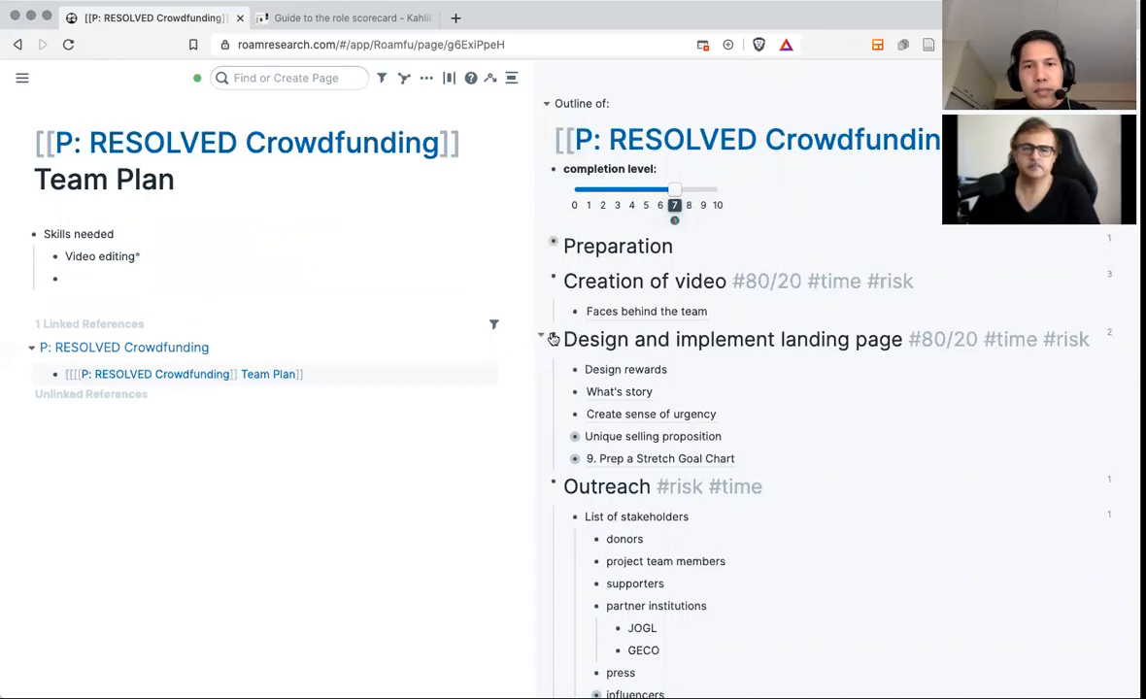
pyautogui.rightClick(550, 338)
pyautogui.click(149, 286)
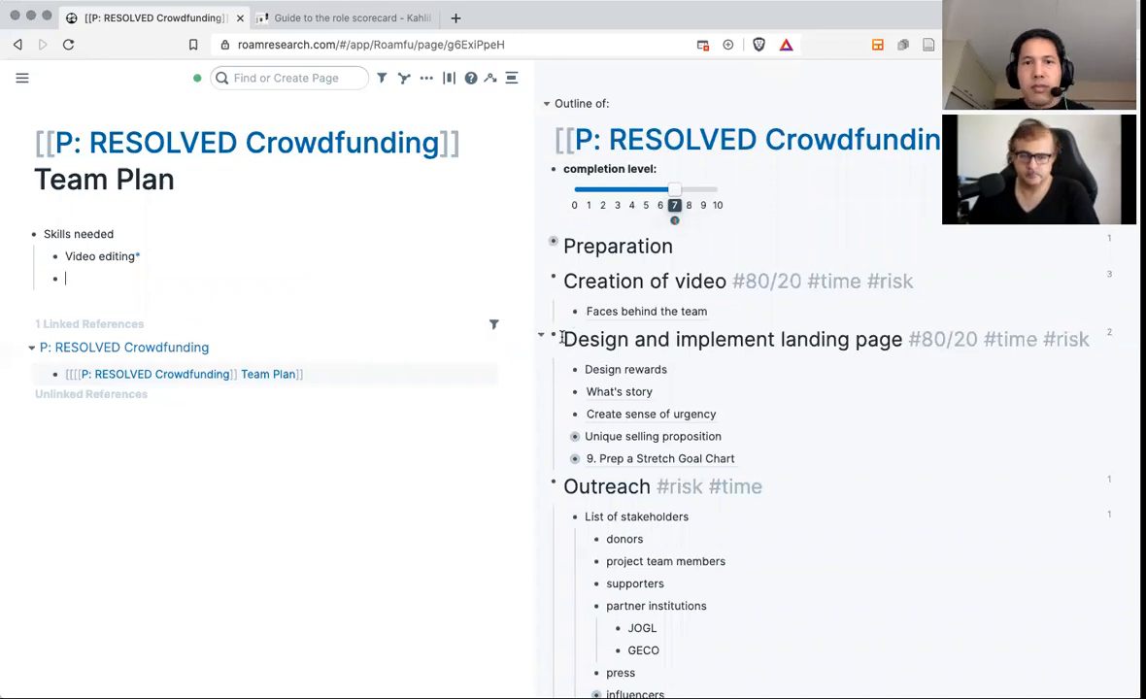
pyautogui.moveTo(553, 336)
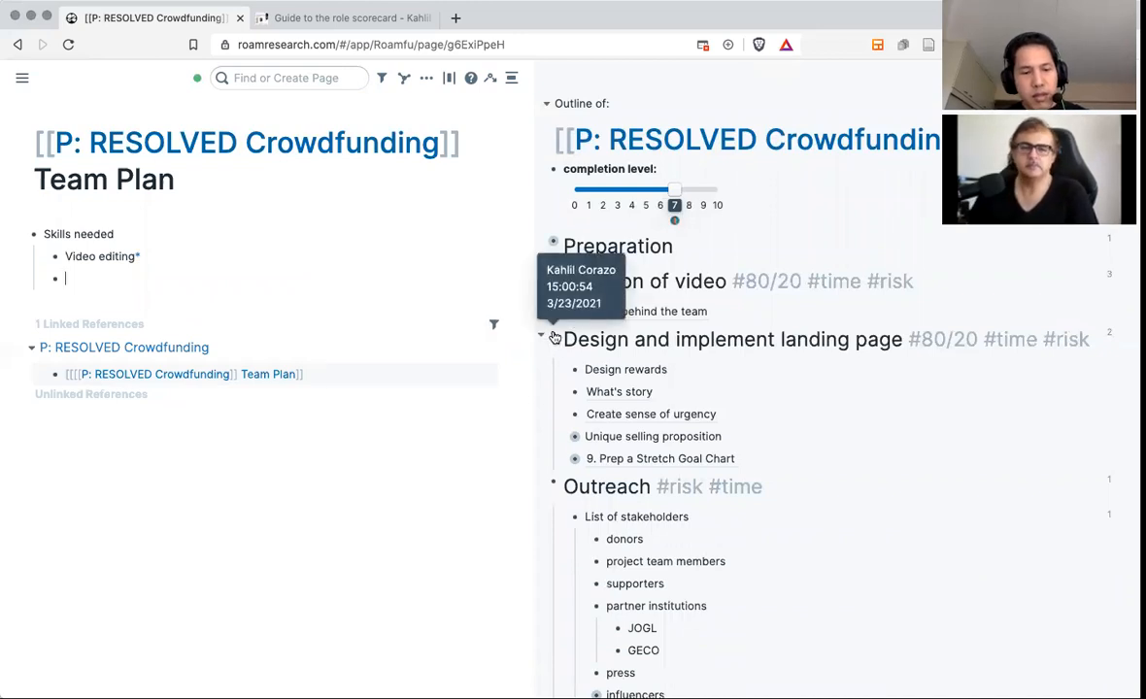
# Inspect the alias markup in the "Video editing" bullet, and undo both the empty bullet and the alias replacement.
pyautogui.click(150, 233)
pyautogui.click(132, 256)
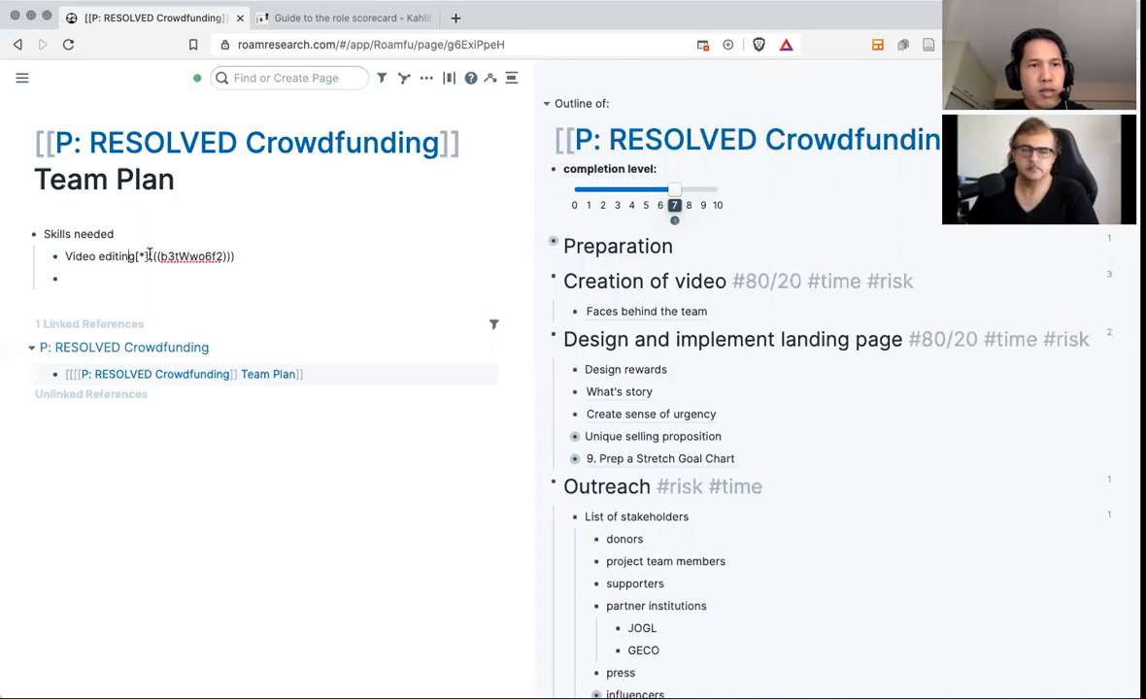
pyautogui.keyDown('shift'); pyautogui.click(65, 256); pyautogui.keyUp('shift')
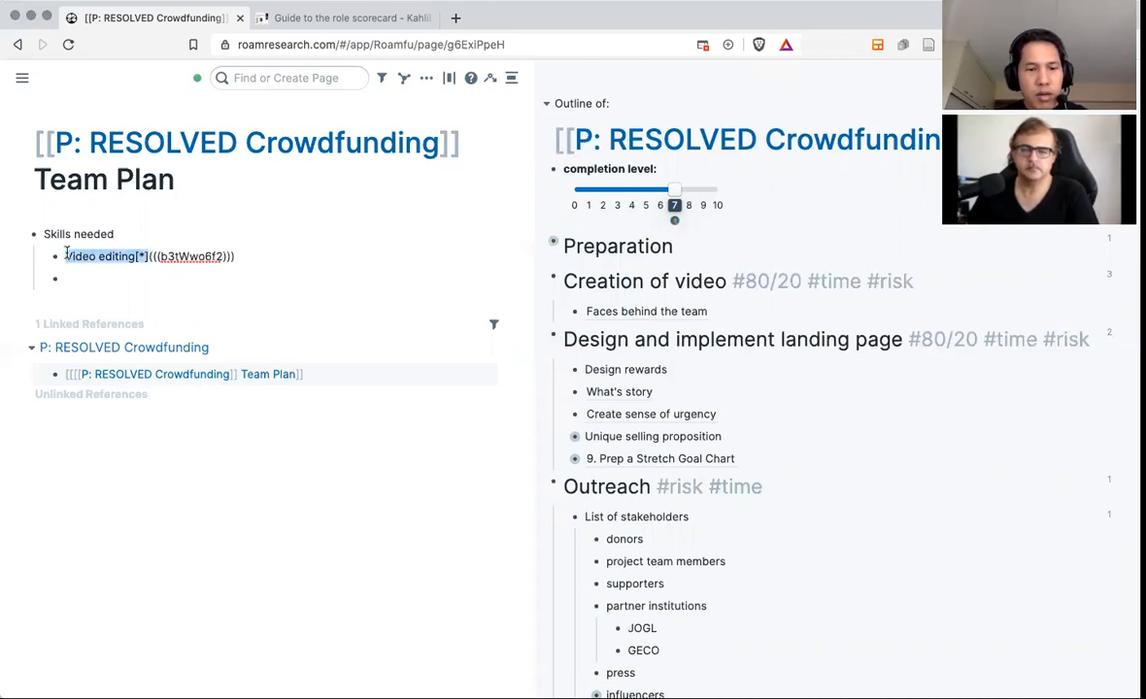
pyautogui.click(188, 309)
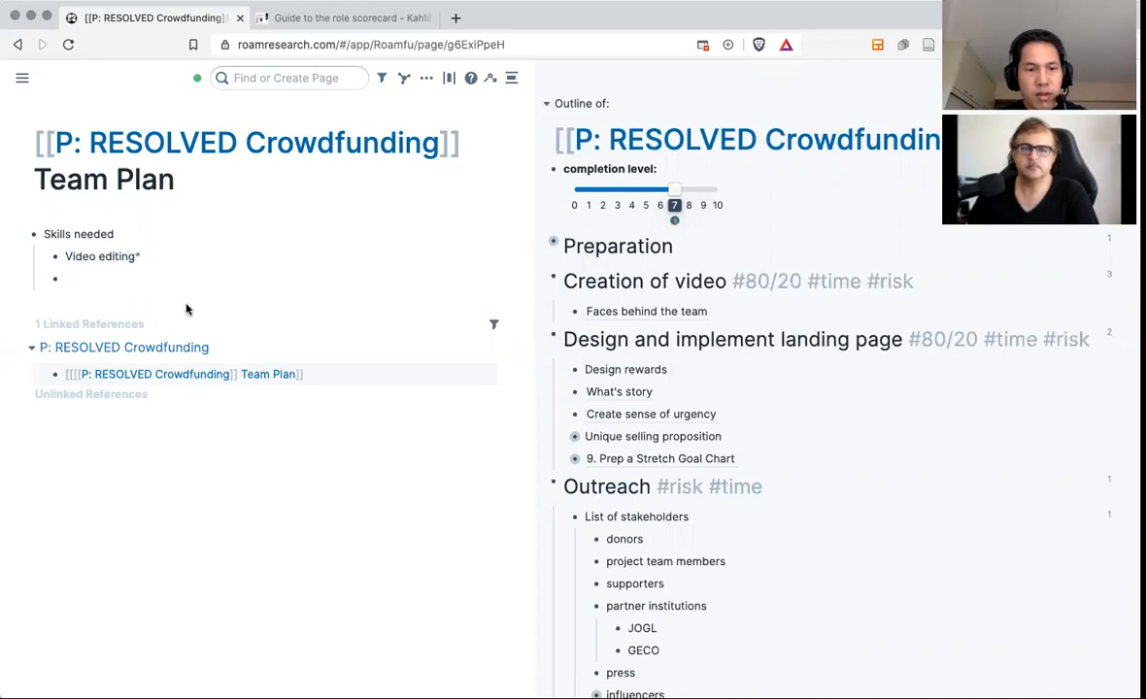
pyautogui.press('BackSpace')
pyautogui.click(188, 309)
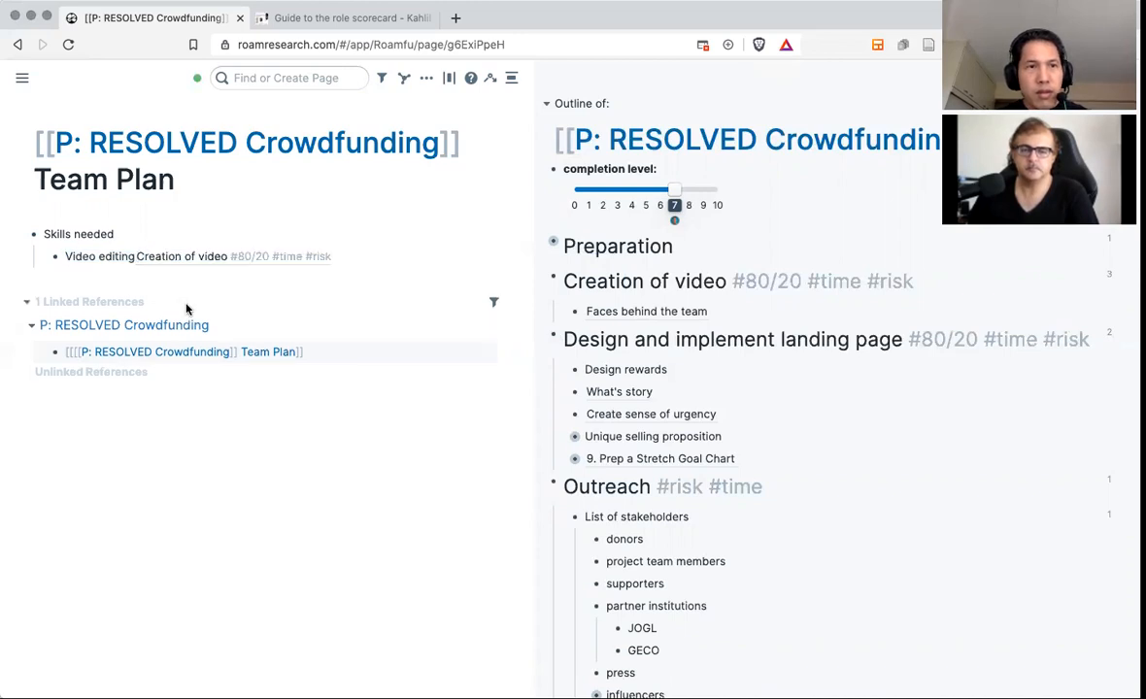
# Move the text "Video editing" into its own bullet nested under the "Creation of video" block reference.
pyautogui.click(87, 255)
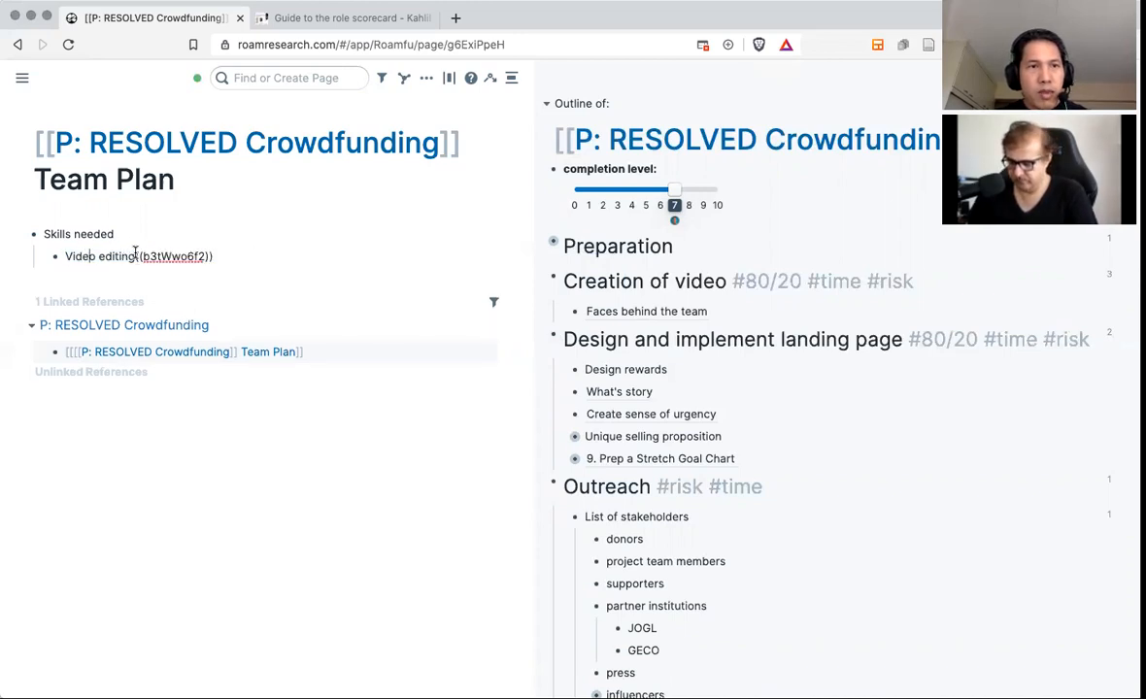
pyautogui.moveTo(135, 255); pyautogui.dragTo(64, 255)
pyautogui.hotkey('ctrl', 'c')
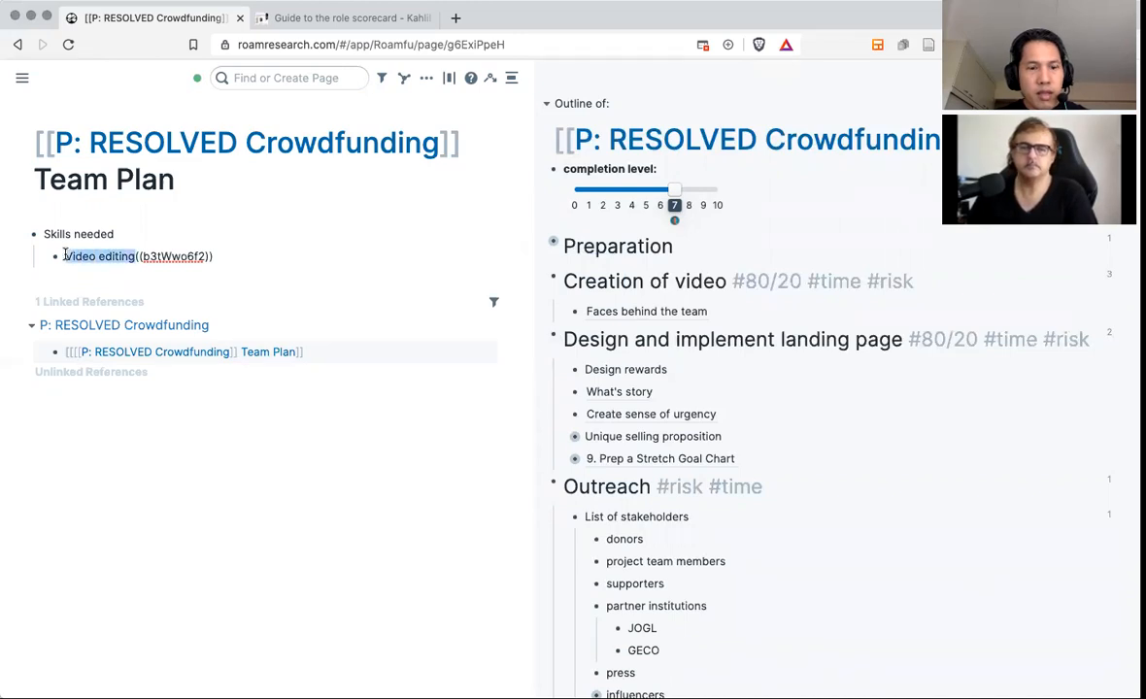
pyautogui.press('BackSpace')
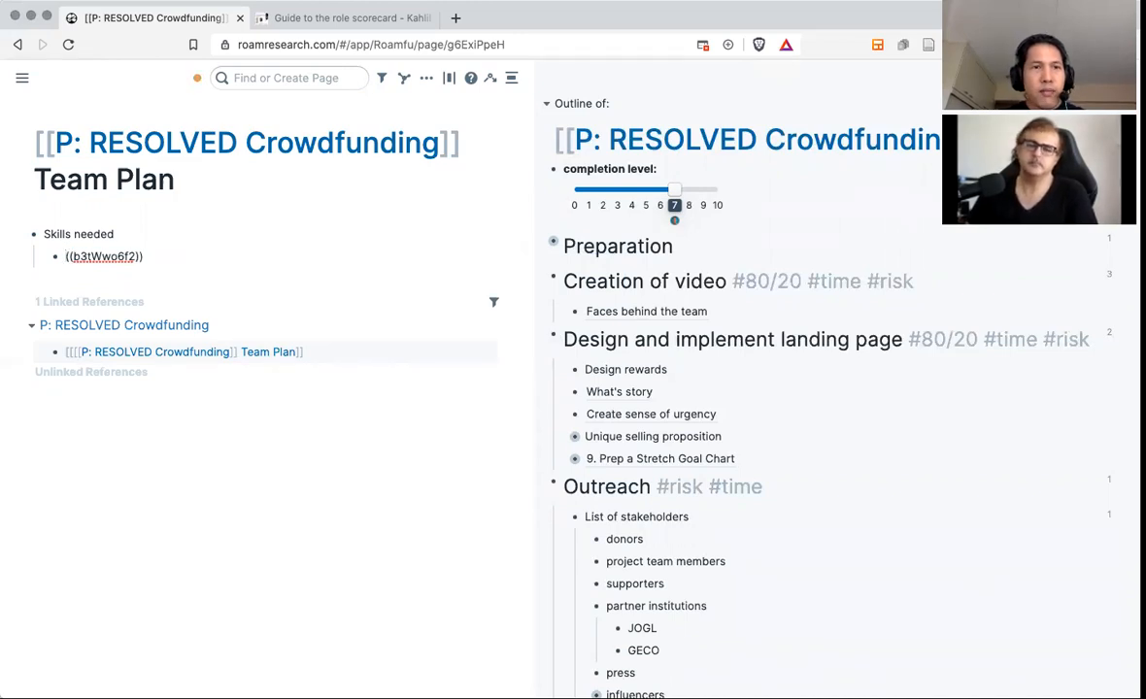
pyautogui.press('Return')
pyautogui.press('Tab')
pyautogui.hotkey('ctrl', 'v')
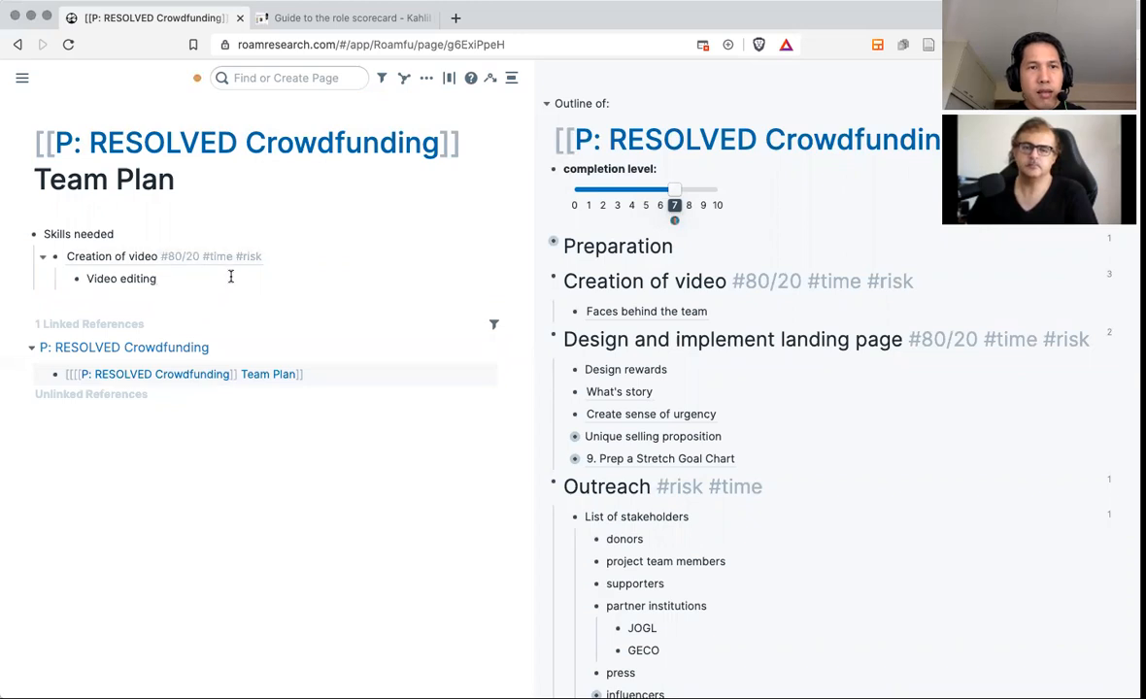
# Add a block reference to the WBS item "Design and implement landing page" under Skills needed, level with "Creation of video".
pyautogui.press('Return')
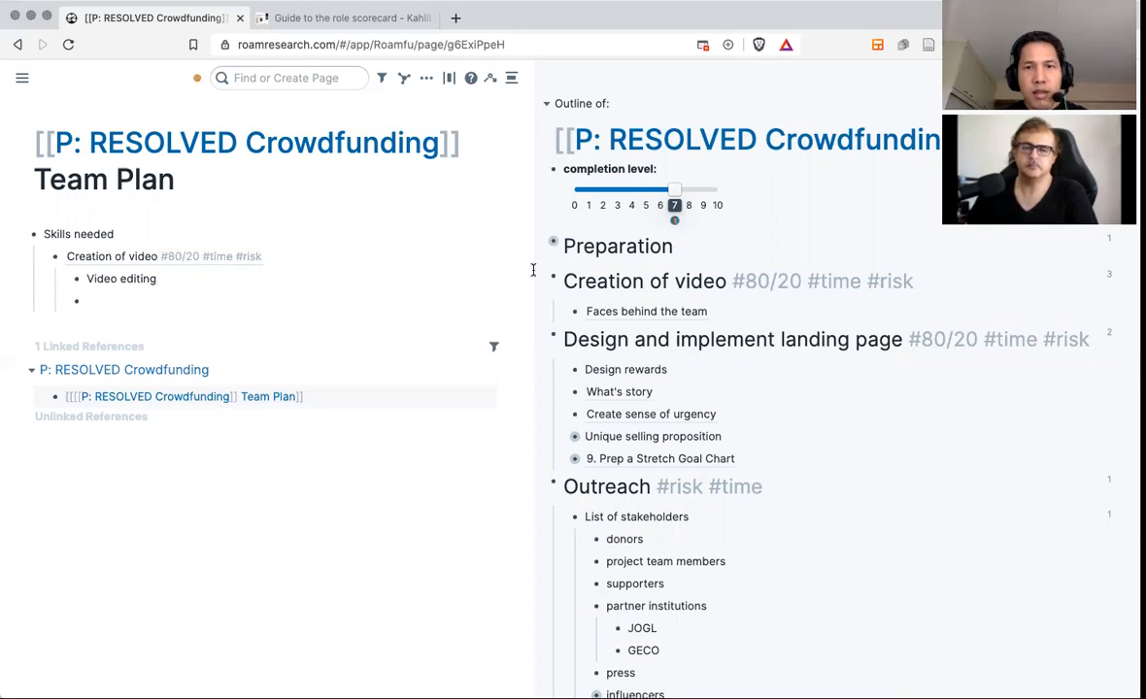
pyautogui.rightClick(554, 337)
pyautogui.click(583, 343)
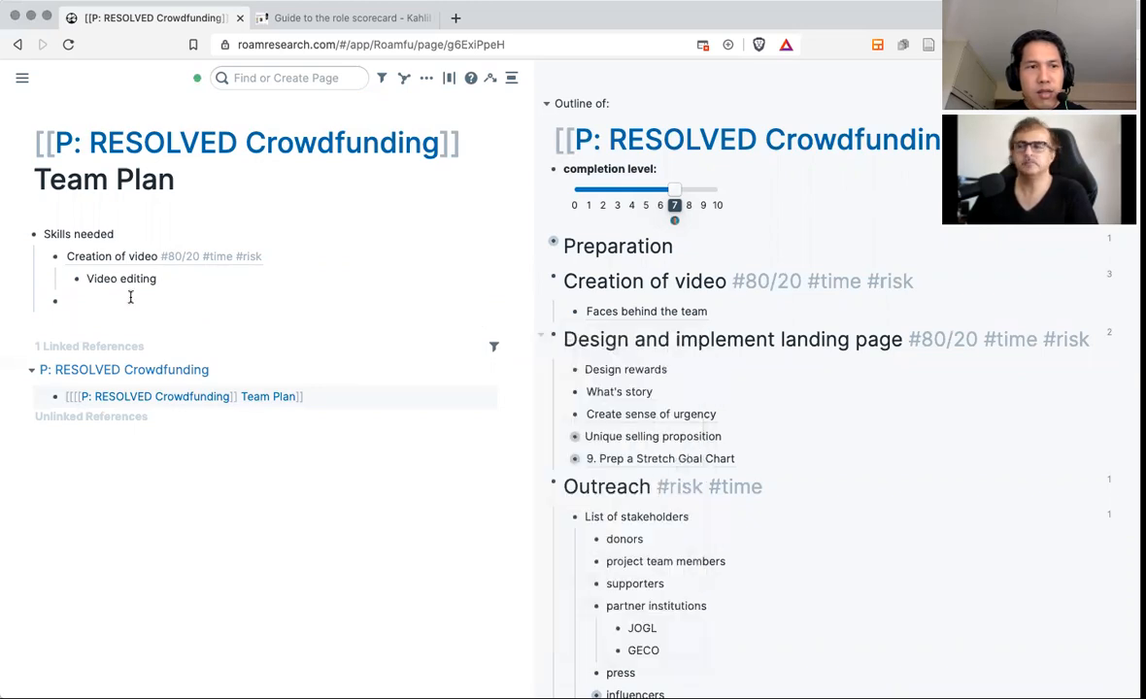
pyautogui.press('super+v')
# Add the skill "Direct response copywriting" nested under the "Design and implement landing page" reference.
pyautogui.press('Return')
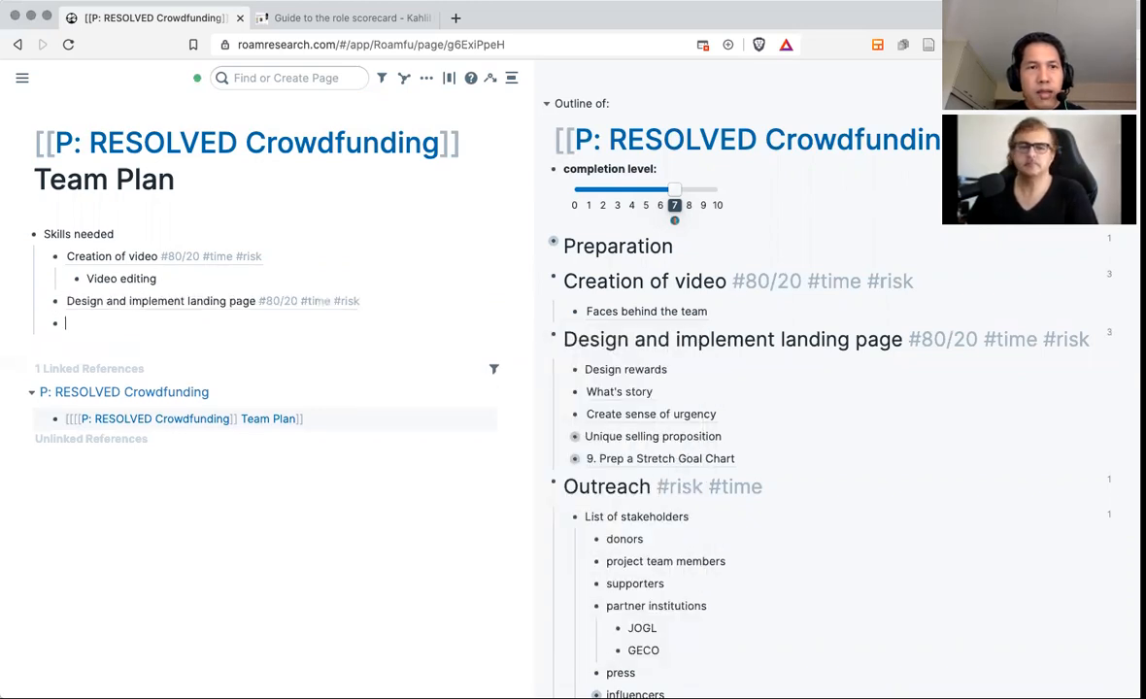
pyautogui.press('Tab')
pyautogui.write('Cop')
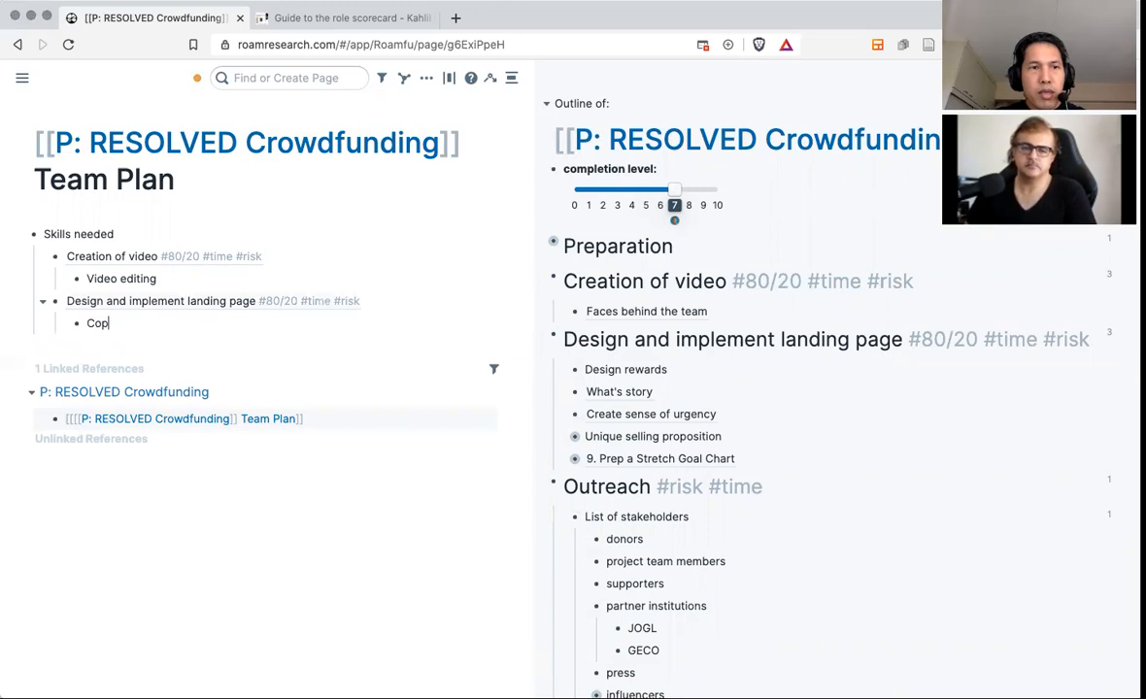
pyautogui.write('ywriting')
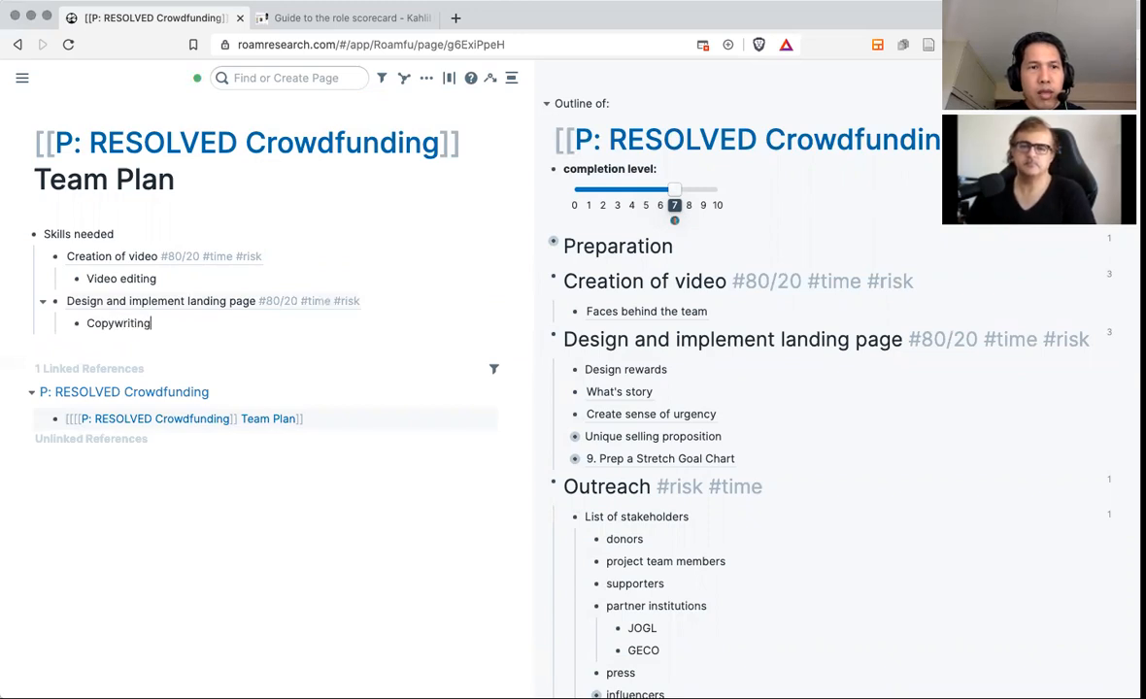
pyautogui.click(87, 323)
pyautogui.write('Direct response')
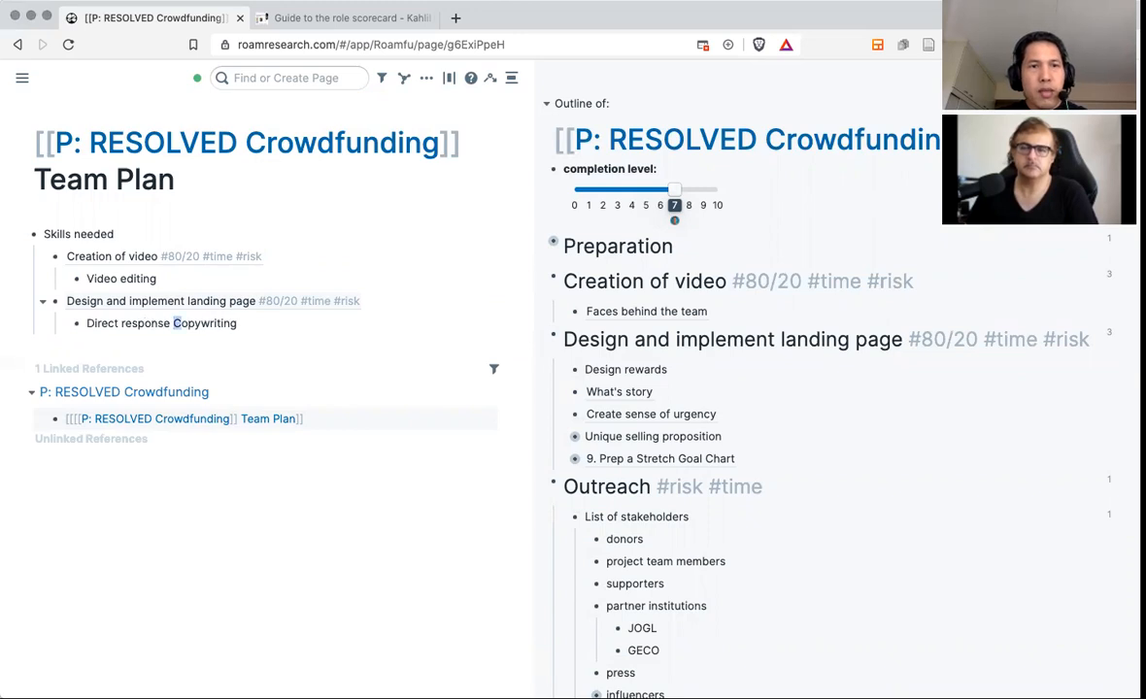
pyautogui.press('Delete')
pyautogui.write('c')
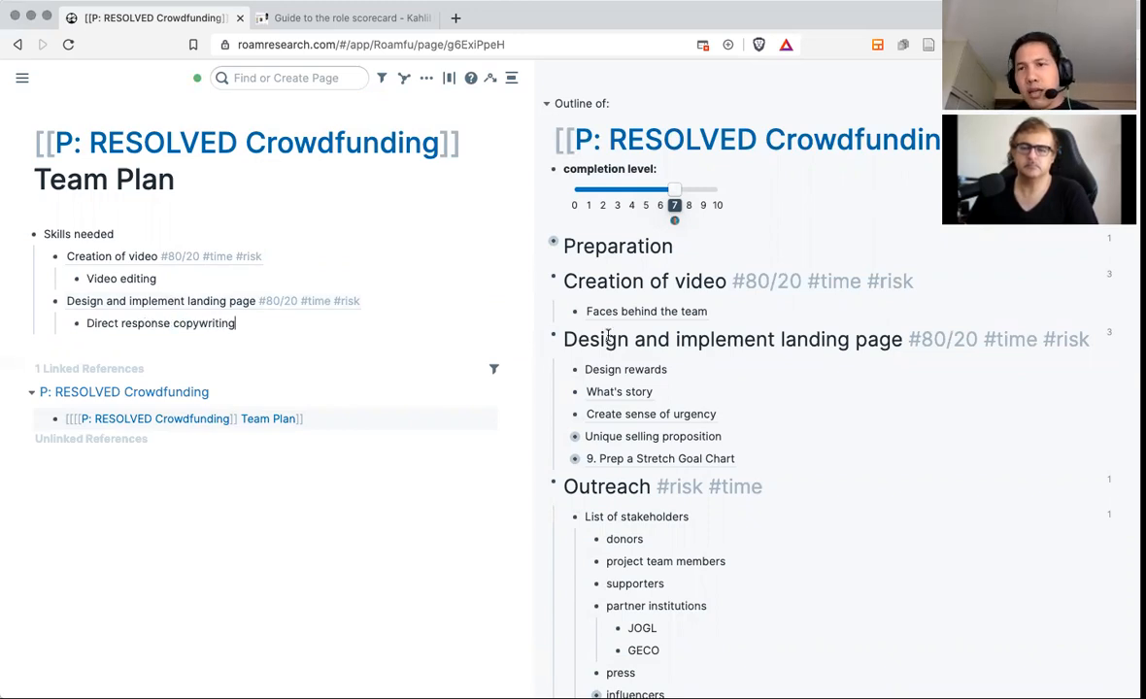
# Collapse the WBS outline and read the PPMR/2-11 notes down to the key tools for skills, including the training plan.
pyautogui.scroll(-1, 677, 401)
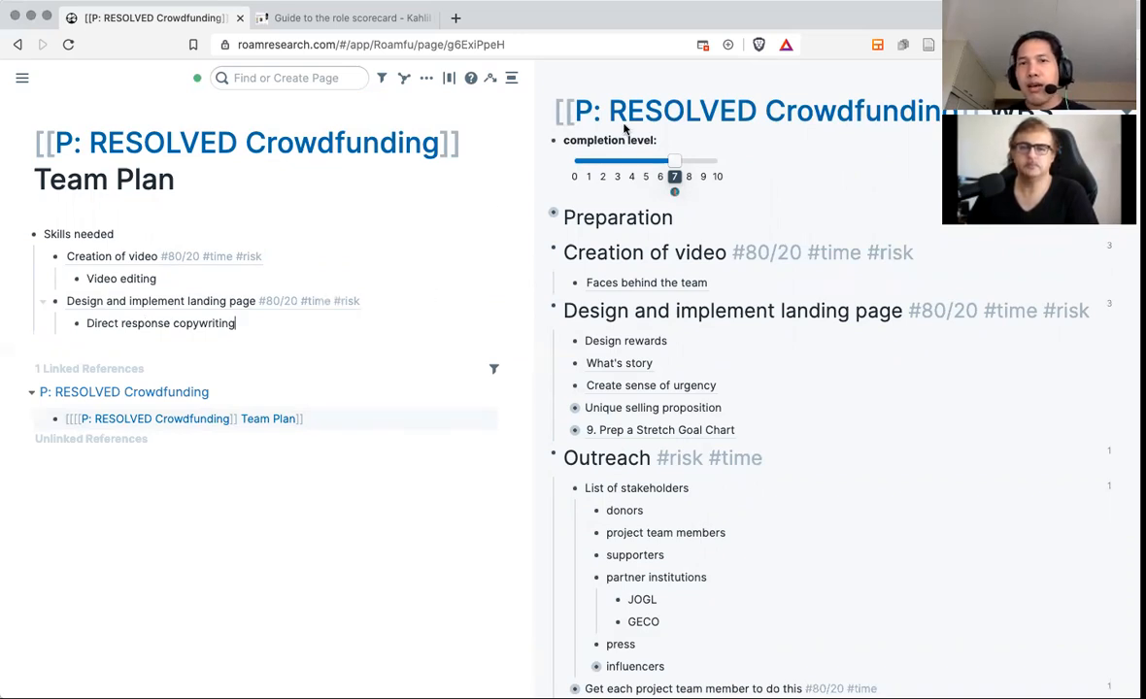
pyautogui.scroll(2, 583, 237)
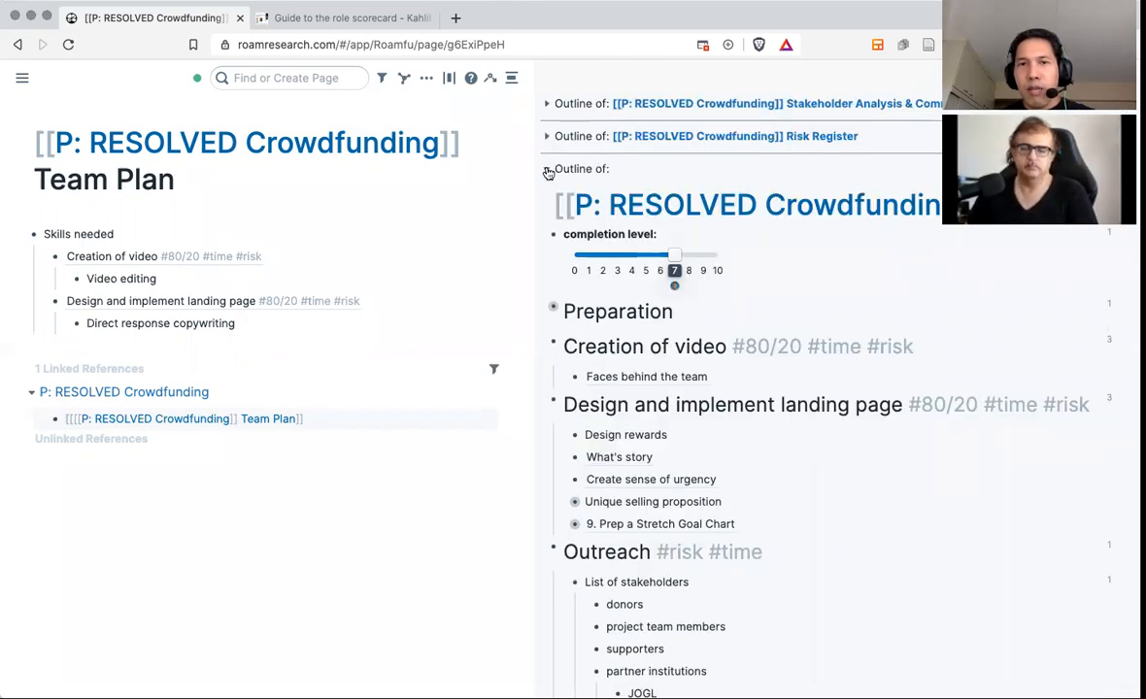
pyautogui.click(548, 172)
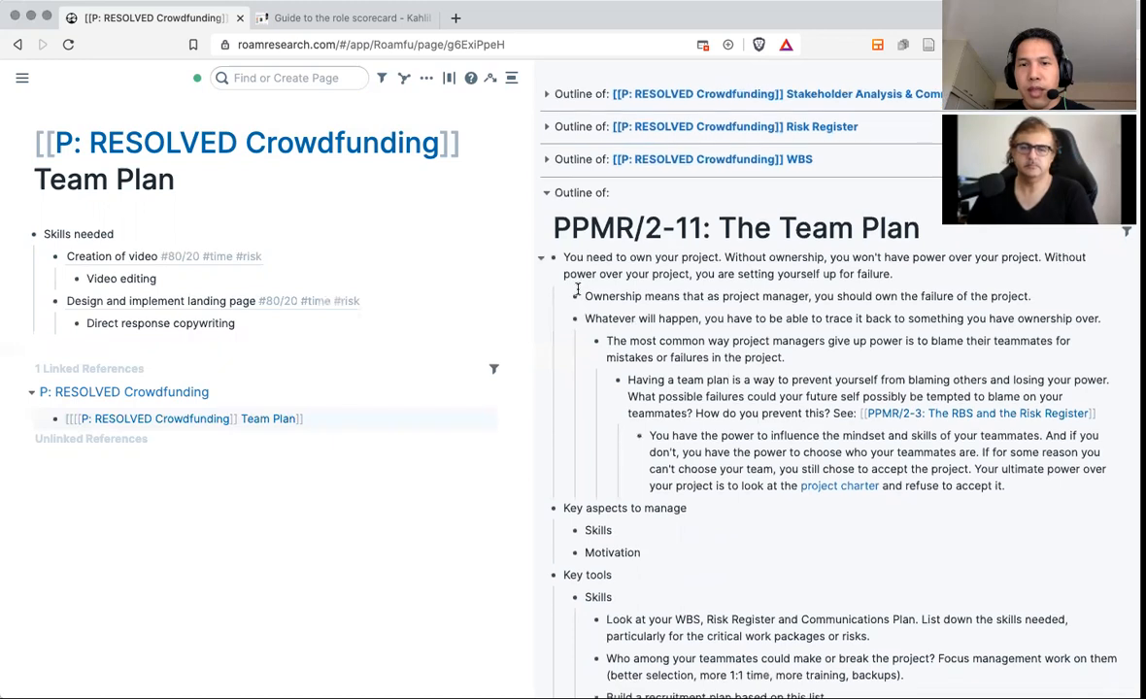
pyautogui.scroll(-1, 604, 338)
pyautogui.scroll(-1, 604, 338)
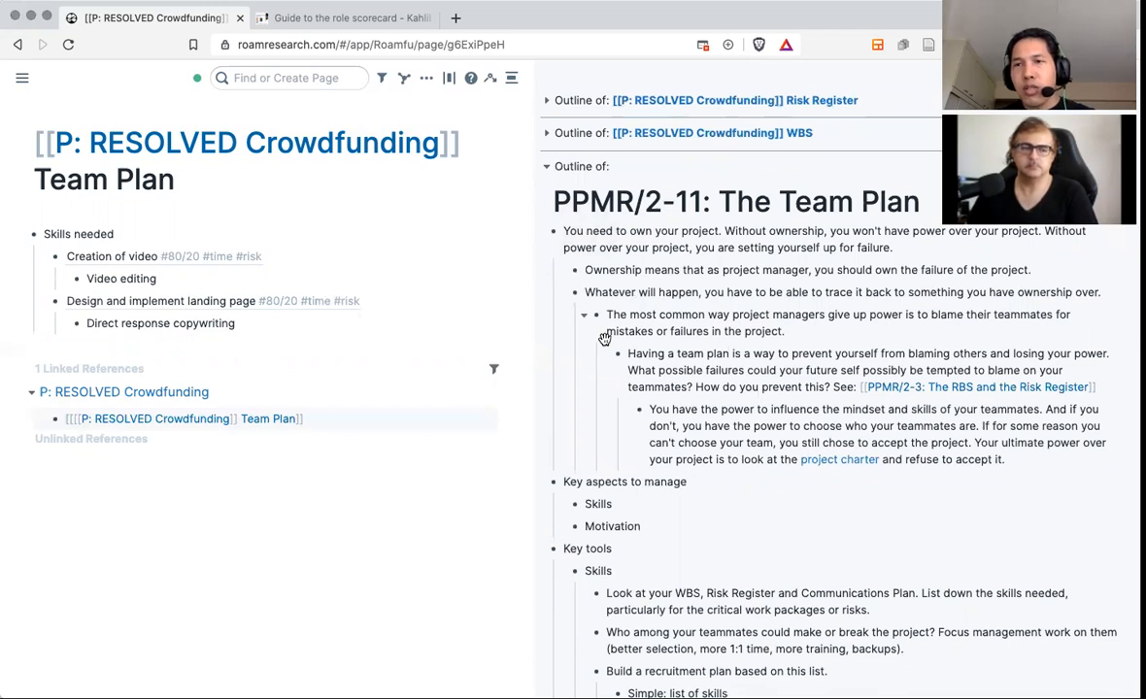
pyautogui.scroll(-3, 604, 337)
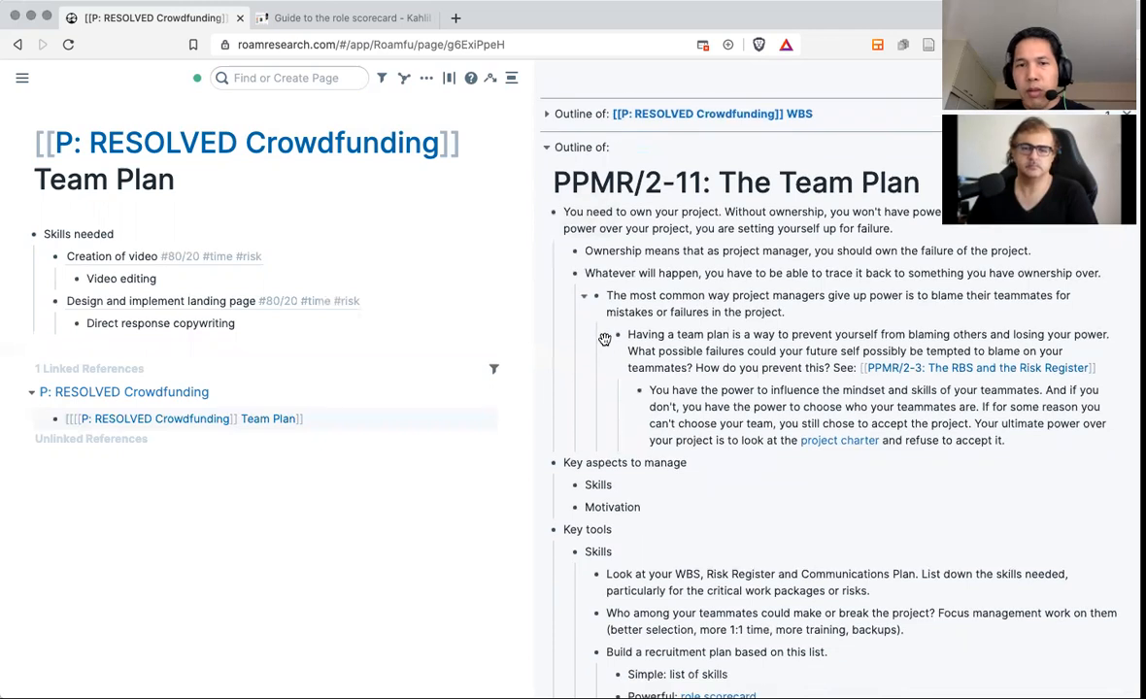
pyautogui.scroll(-5, 654, 409)
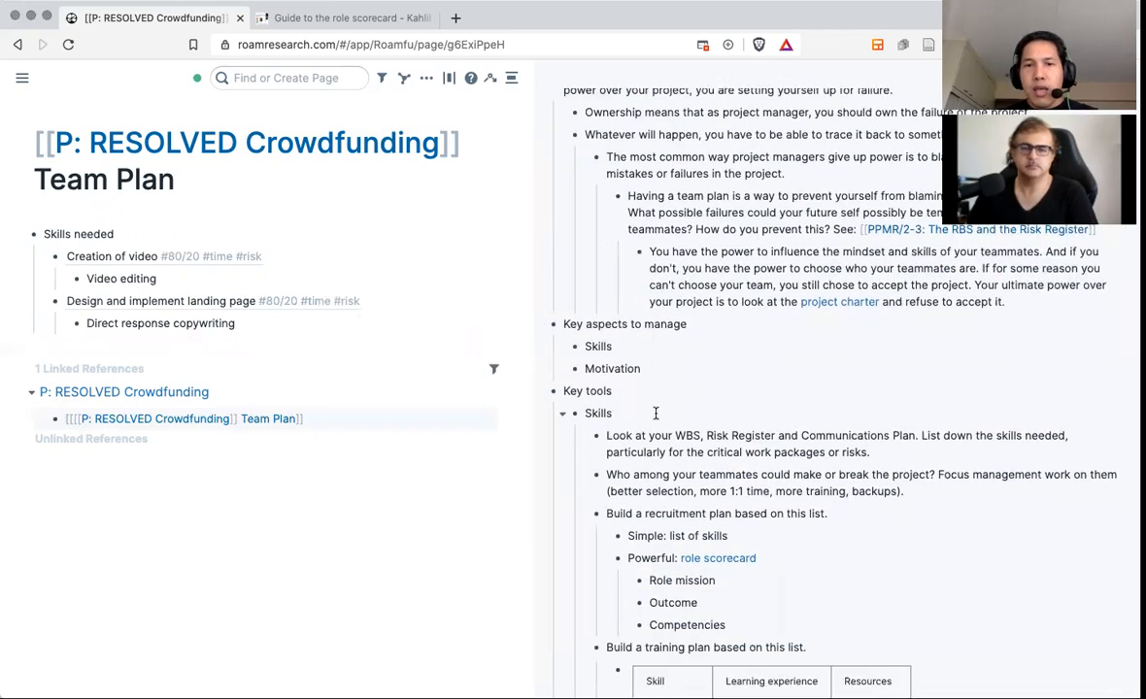
pyautogui.scroll(-6, 655, 413)
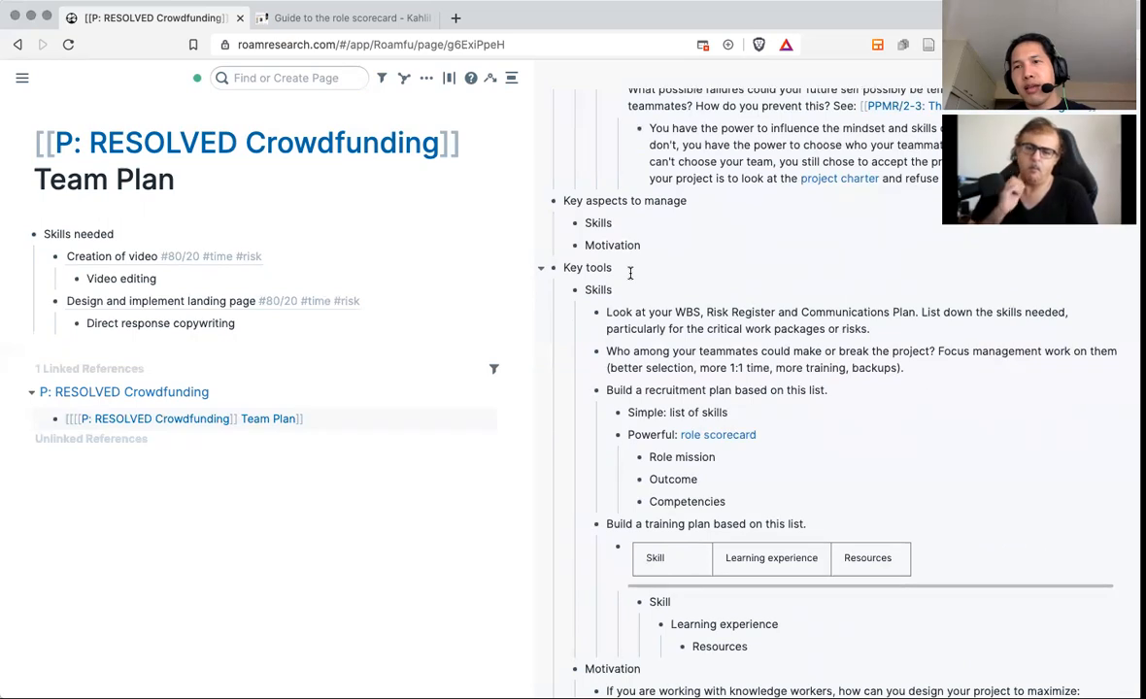
pyautogui.scroll(-1, 718, 336)
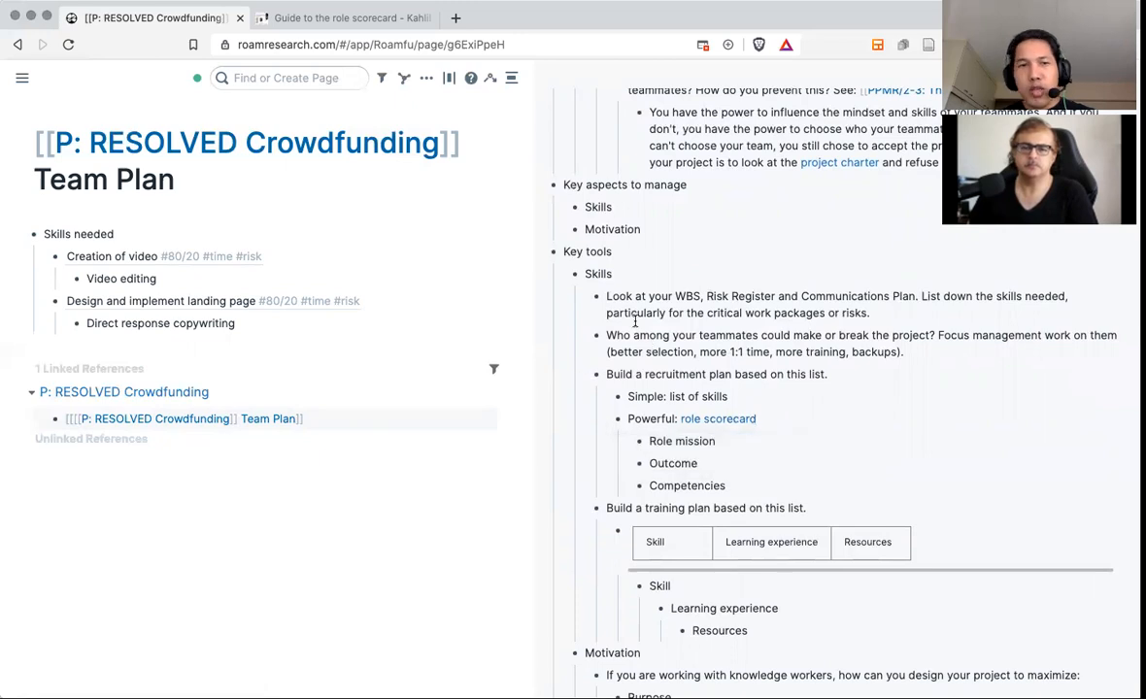
pyautogui.scroll(-3, 646, 439)
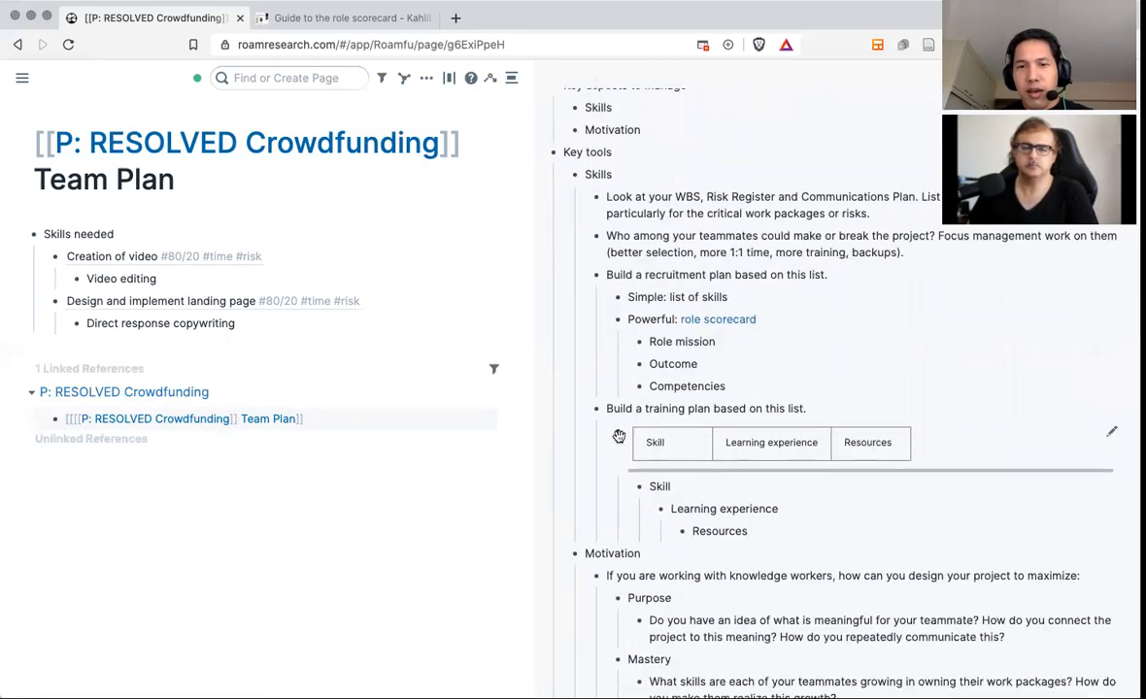
pyautogui.scroll(-1, 618, 436)
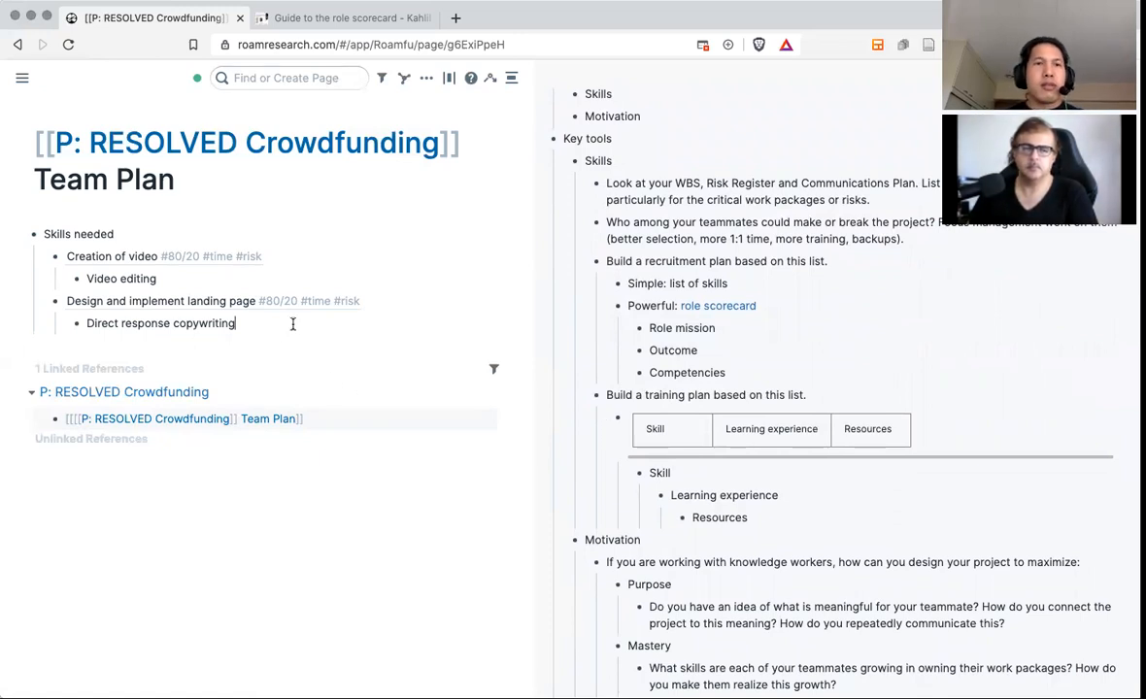
# Add a top-level "Training plan" bullet below Skills needed, with an empty bullet nested under it.
pyautogui.press('Return')
pyautogui.hotkey('shift', 'Tab')
pyautogui.hotkey('shift', 'Tab')
pyautogui.write('Training plan')
pyautogui.press('Return')
pyautogui.press('Tab')
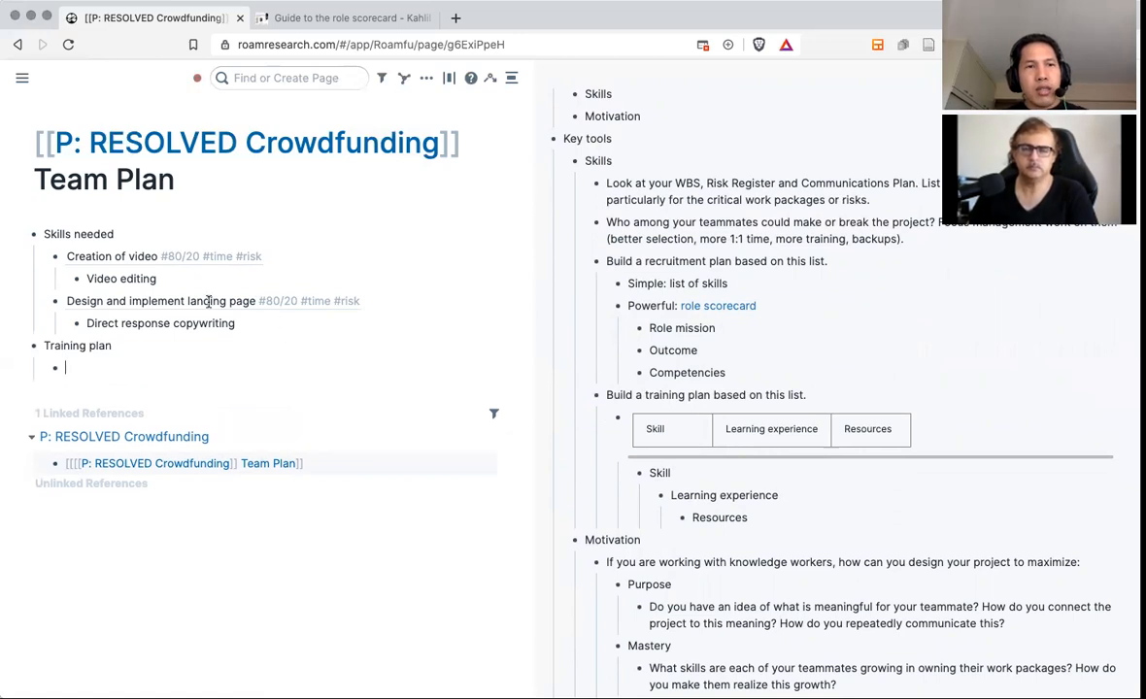
# Copy the Skill, Learning experience and Resources table from the PPMR/2-11 notes into the empty bullet under "Training plan".
pyautogui.rightClick(80, 280)
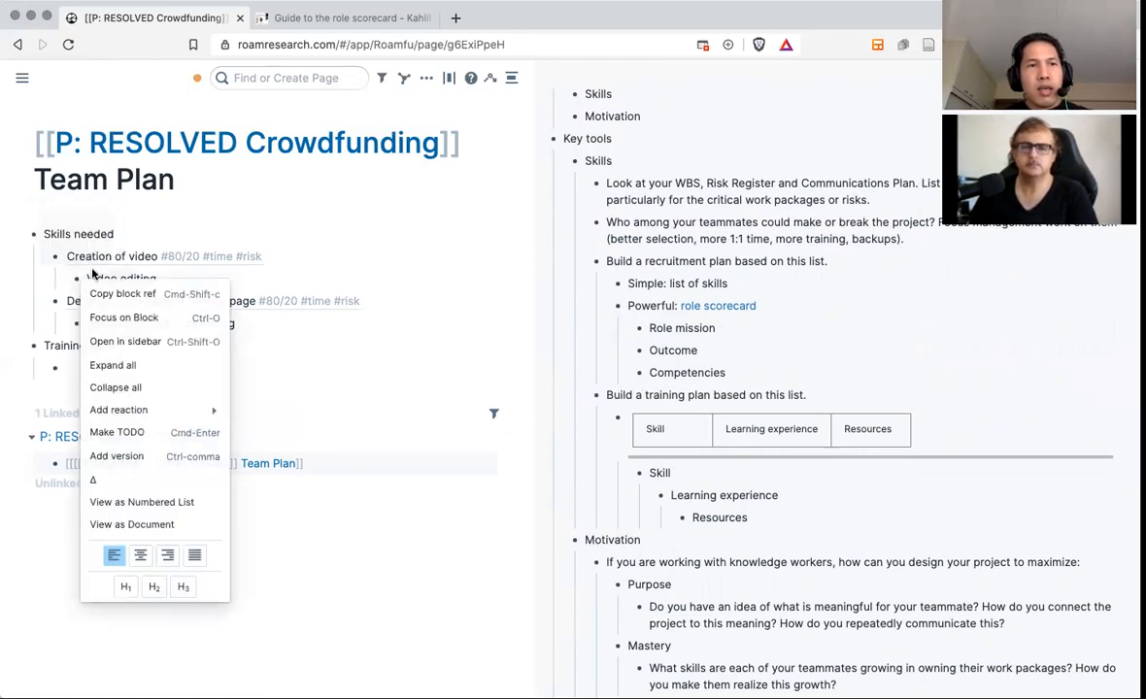
pyautogui.click(66, 365)
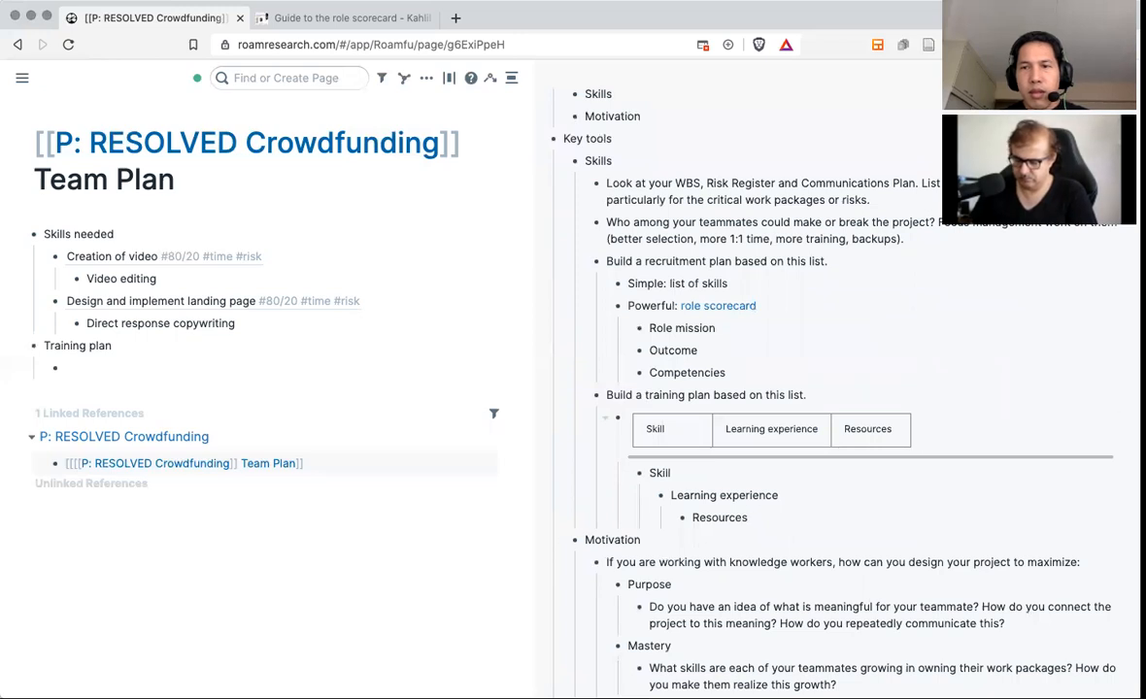
pyautogui.click(1114, 418)
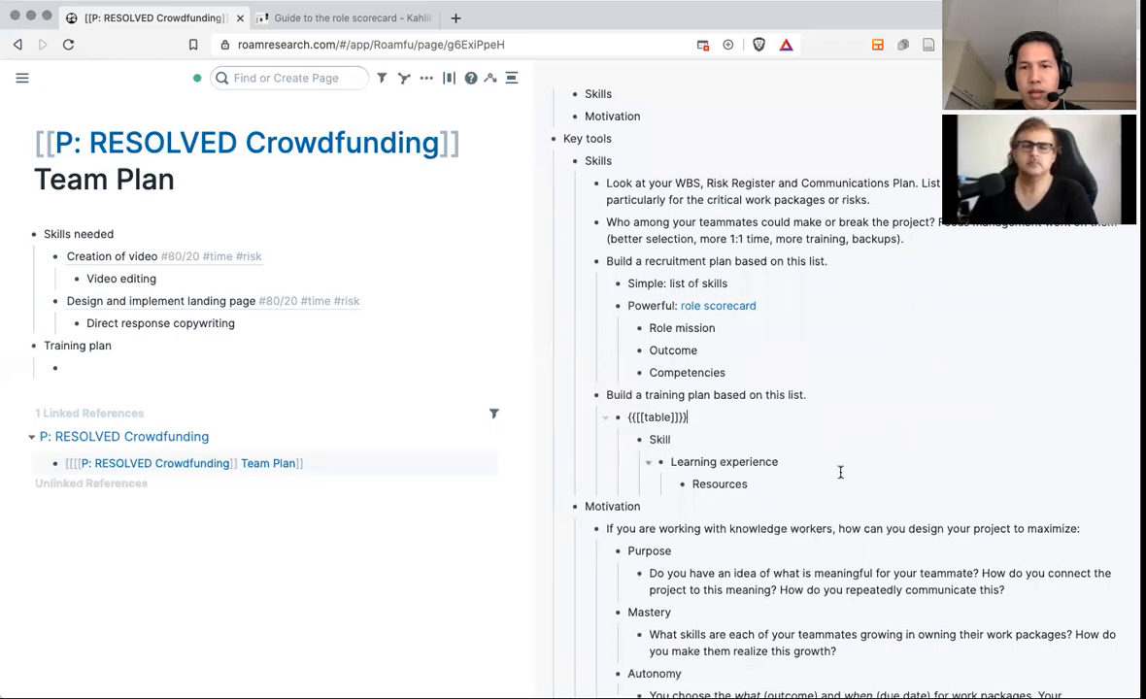
pyautogui.press('Escape')
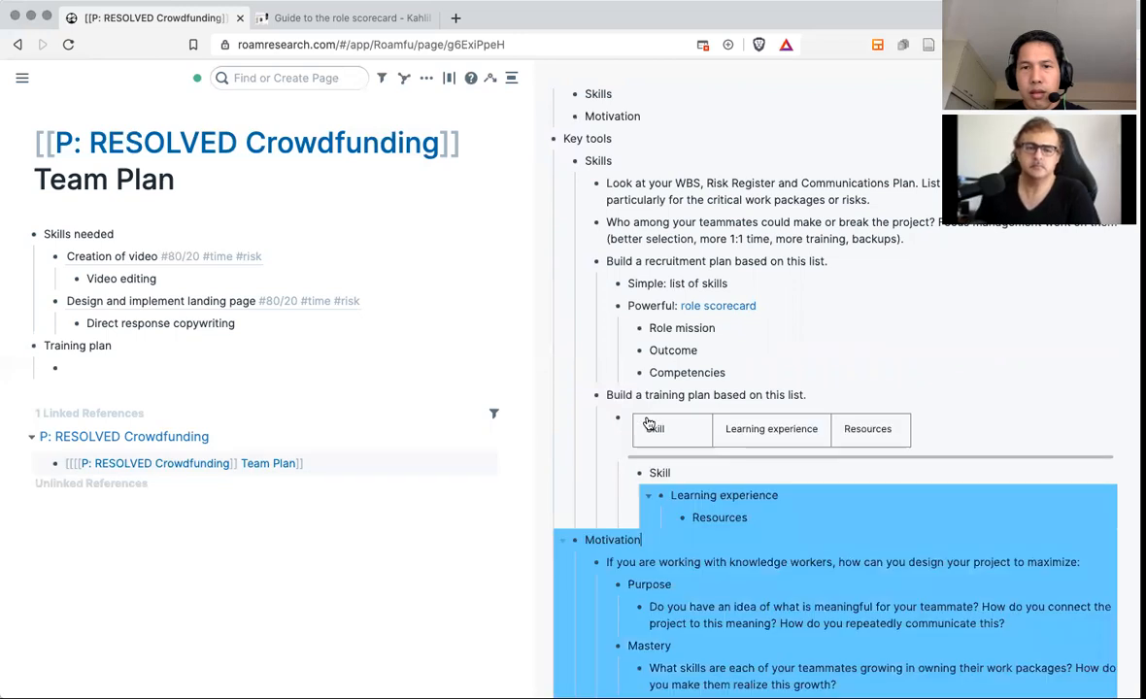
pyautogui.click(115, 355)
pyautogui.write('{{[[table]]}} Skill Learning experience Resources')
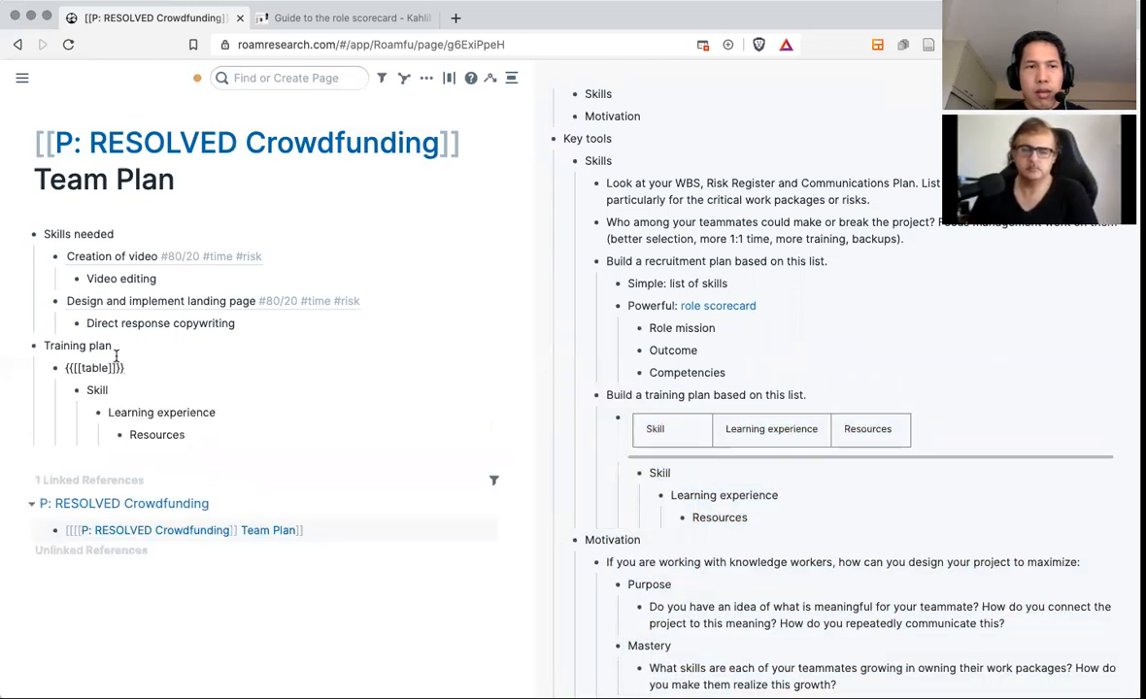
pyautogui.click(218, 398)
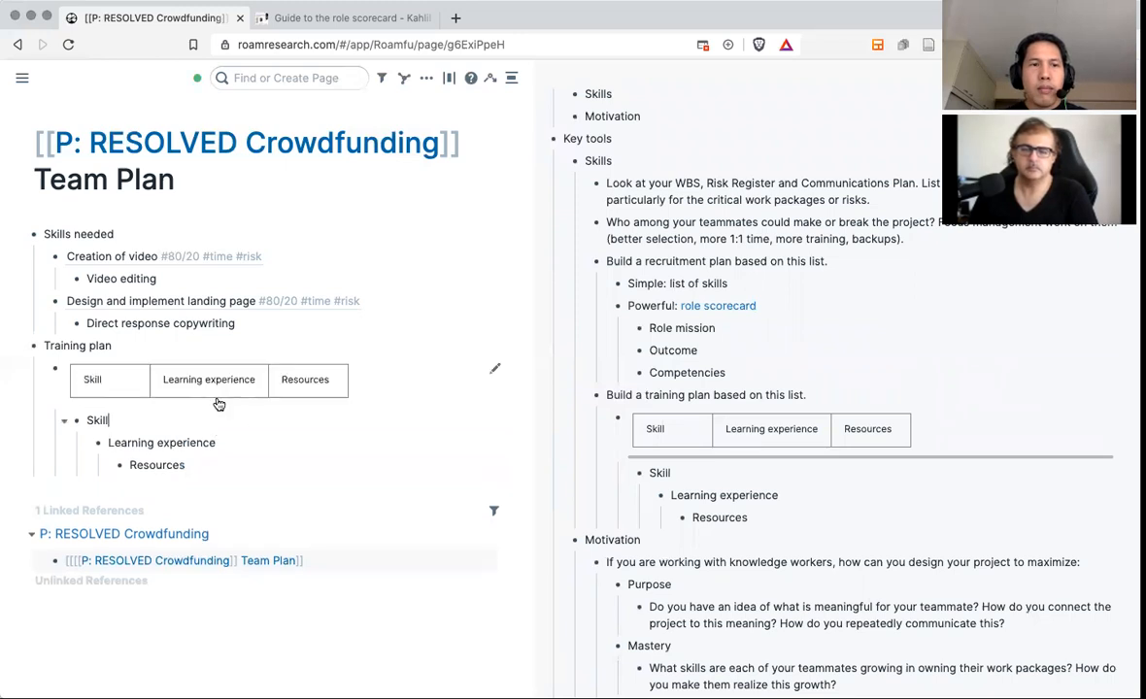
# Add "Video editing" as a new skill row of the training plan table, level with the "Skill" bullet.
pyautogui.click(225, 467)
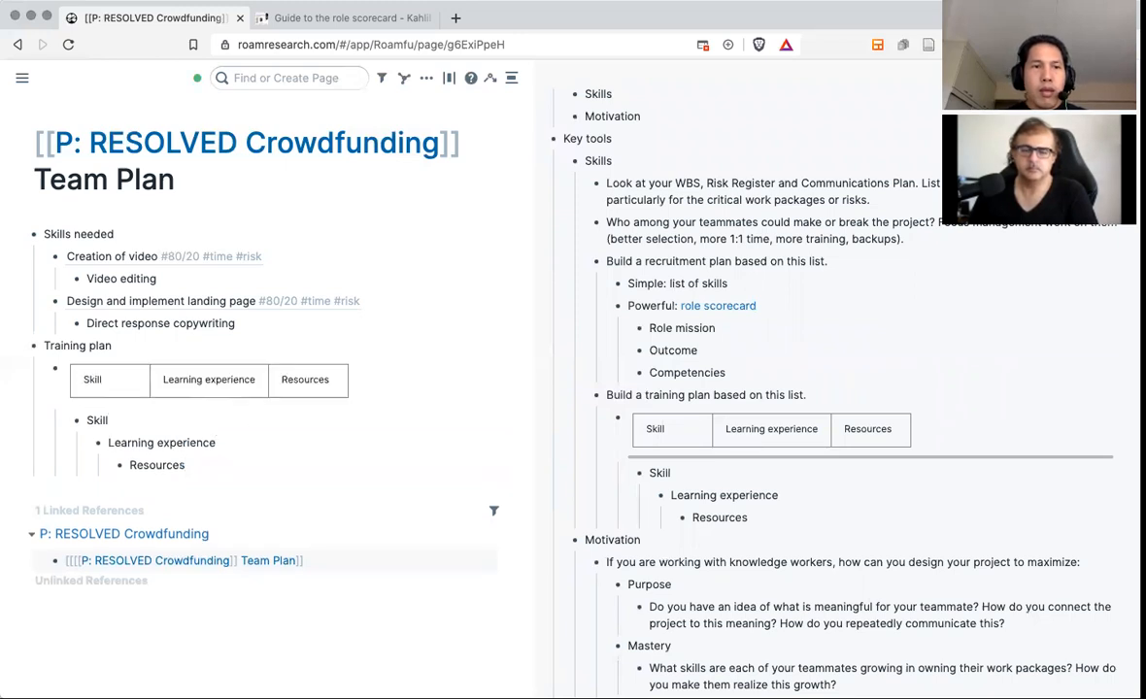
pyautogui.press('Return')
pyautogui.hotkey('shift', 'Tab')
pyautogui.hotkey('shift', 'Tab')
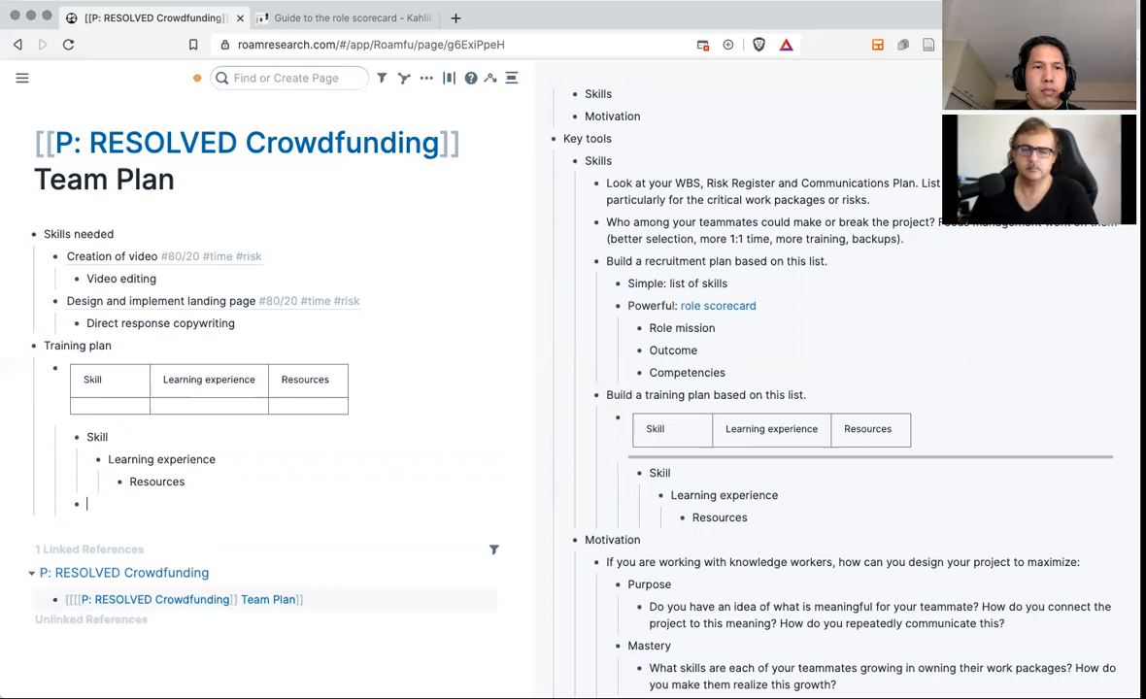
pyautogui.write('Video edit')
pyautogui.write('ing')
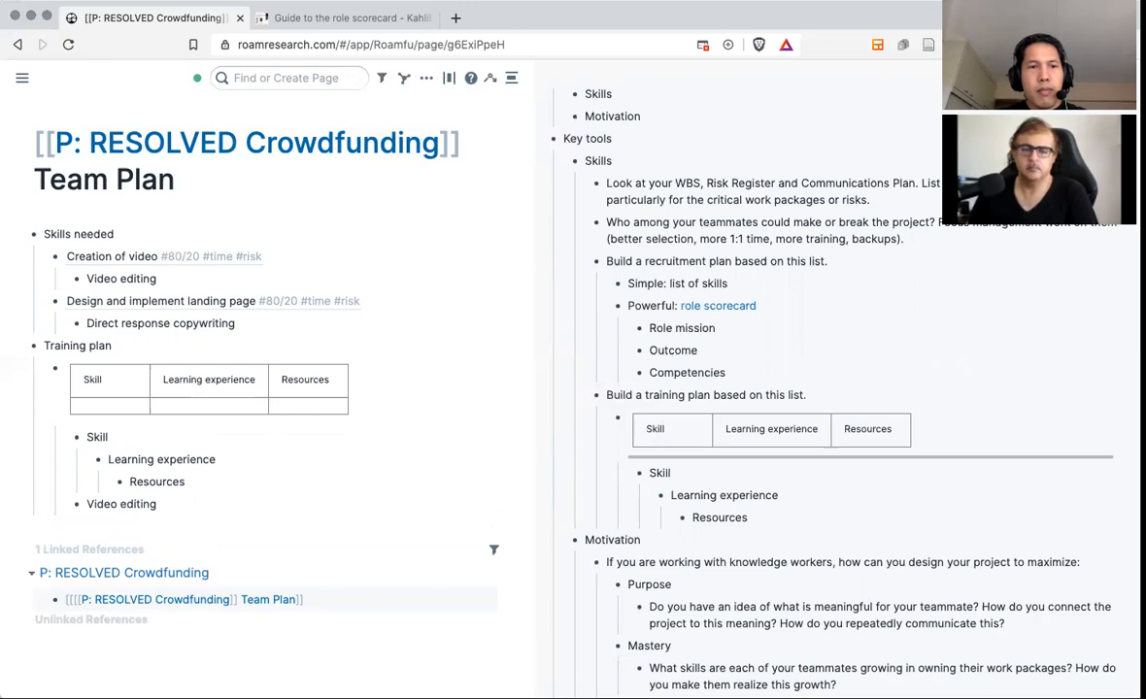
# Enter "Practice editing videos" as the learning experience nested under "Video editing" in the training plan table.
pyautogui.press('Return')
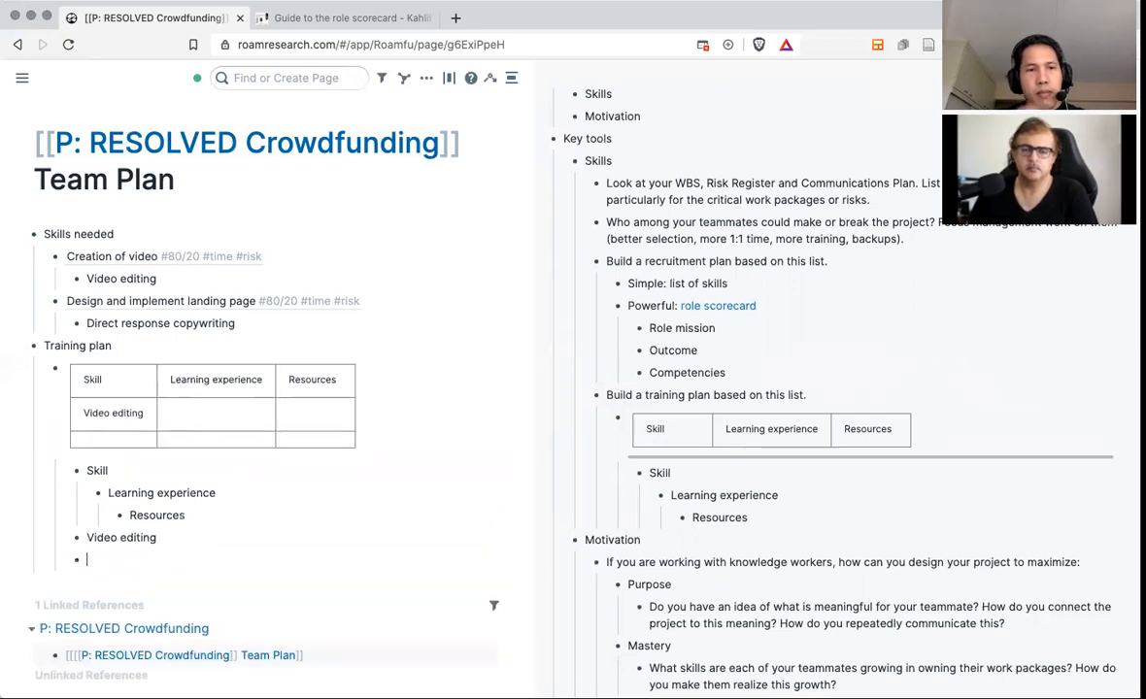
pyautogui.press('Tab')
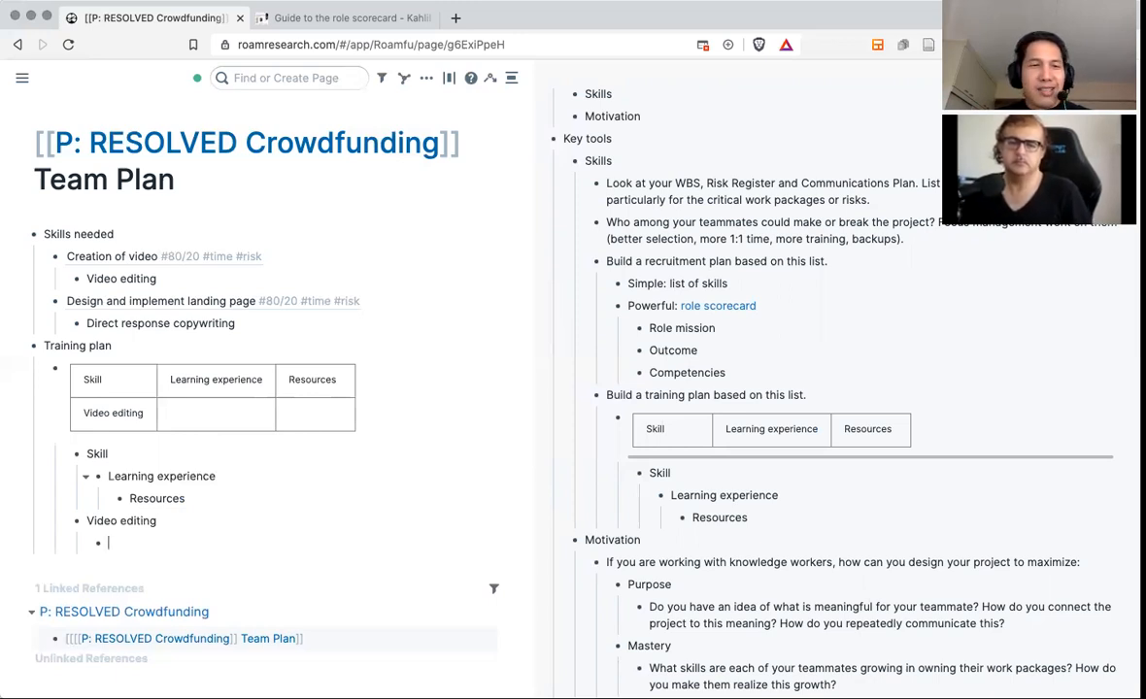
pyautogui.write('Practice editin')
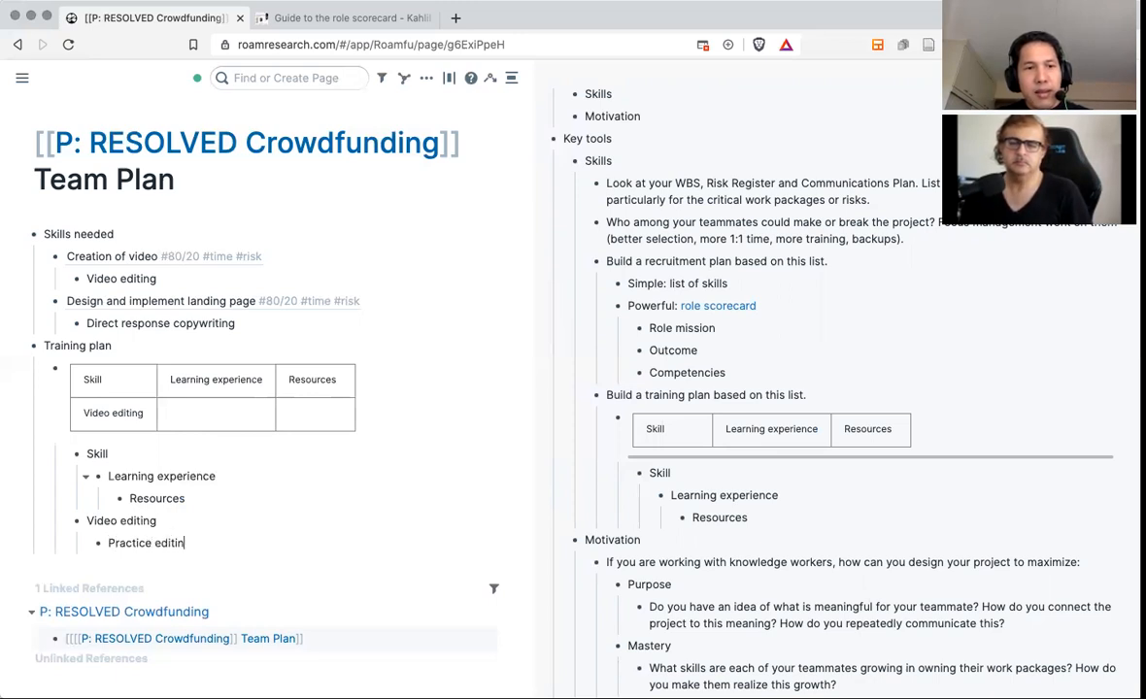
pyautogui.write('g videos')
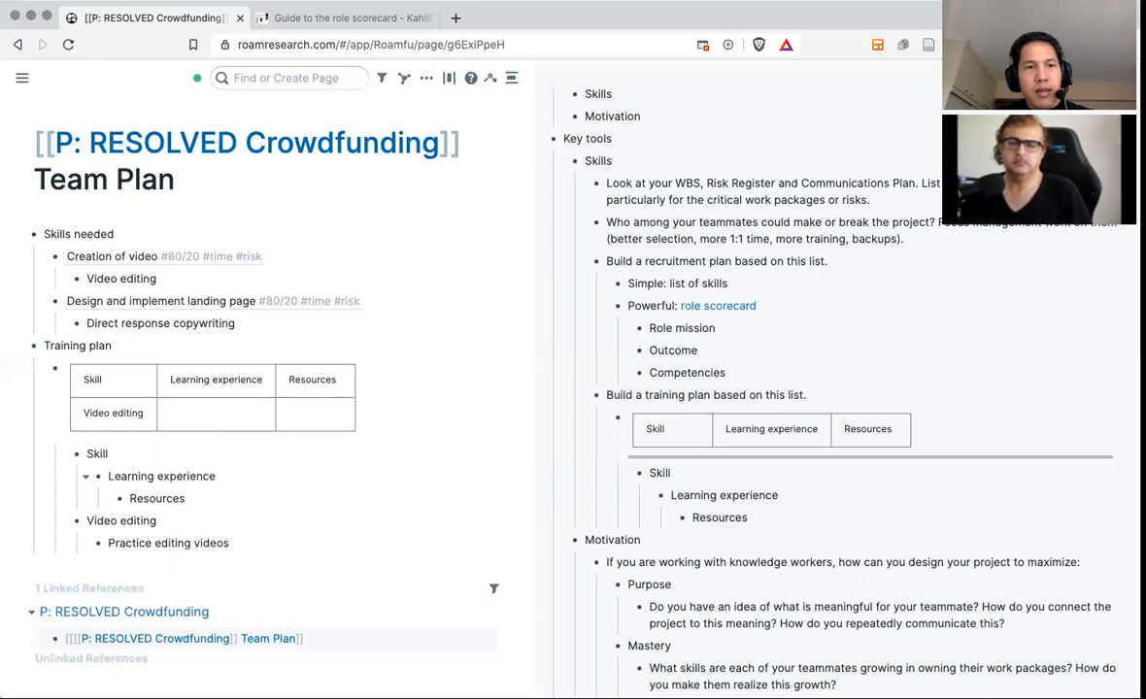
# Enter "Via Google" as the resource nested under "Practice editing videos" in the training plan table.
pyautogui.press('Return')
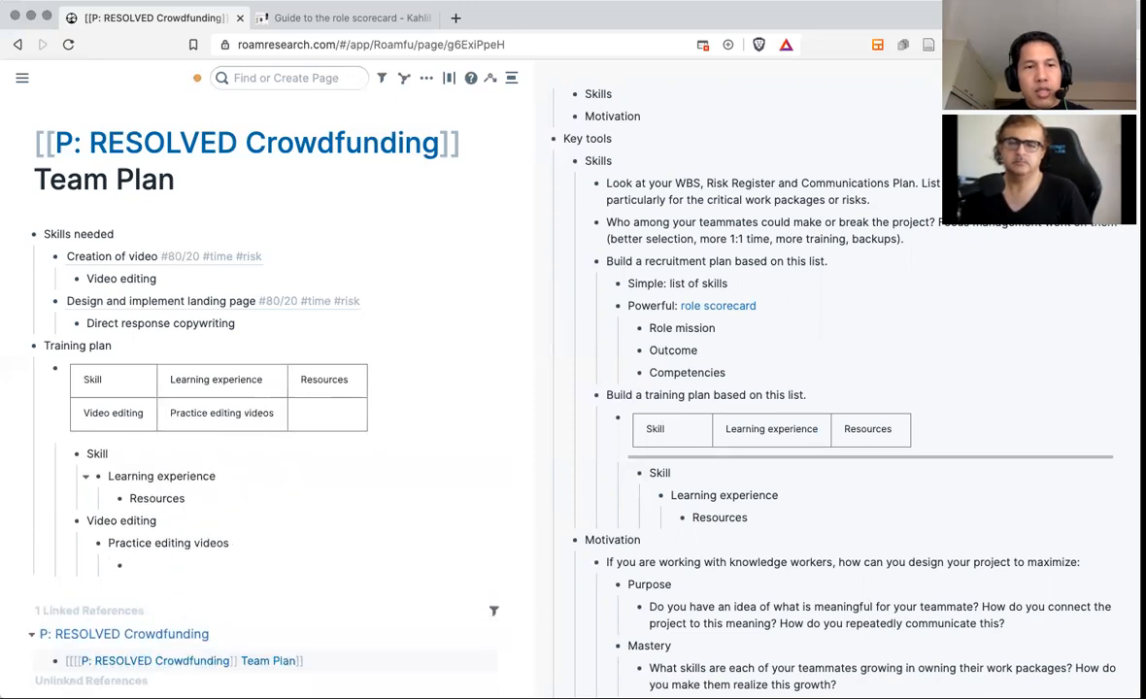
pyautogui.write('Vi')
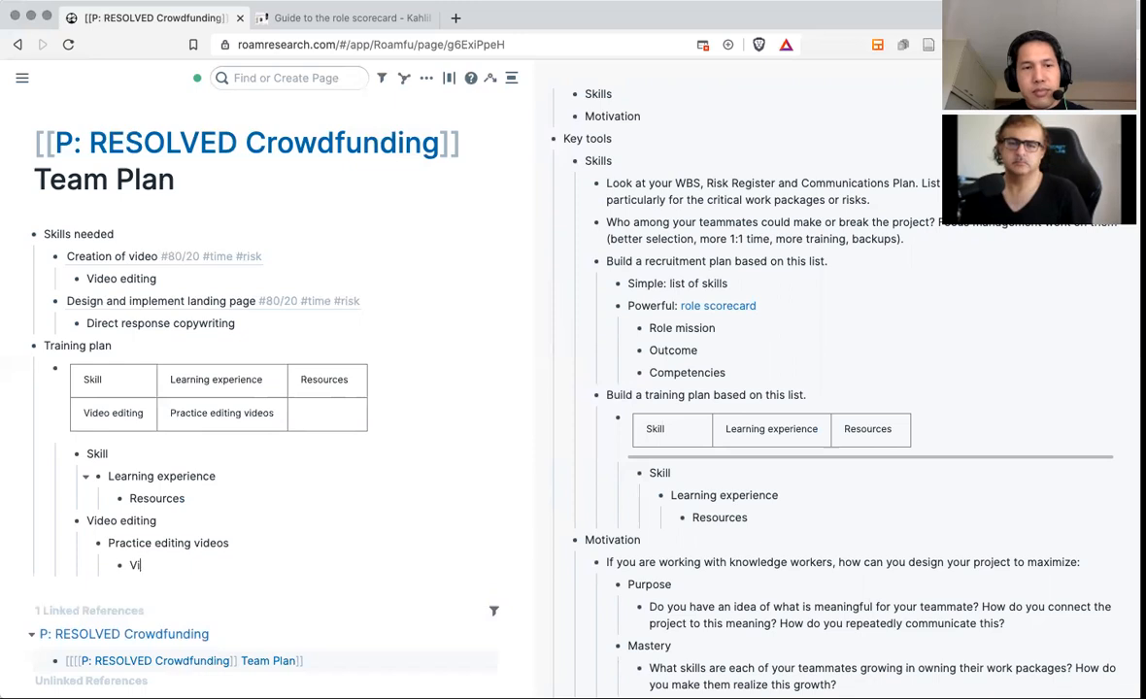
pyautogui.write('a Google')
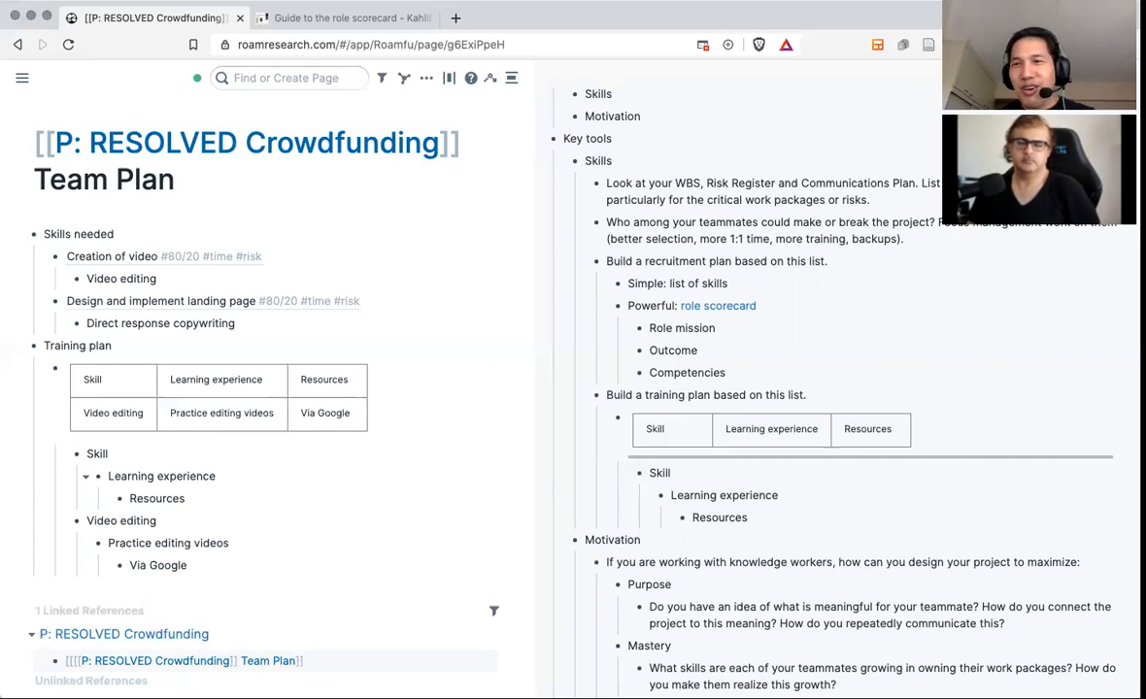
# Add an empty top-level bullet below the training plan table.
pyautogui.scroll(-1, 575, 476)
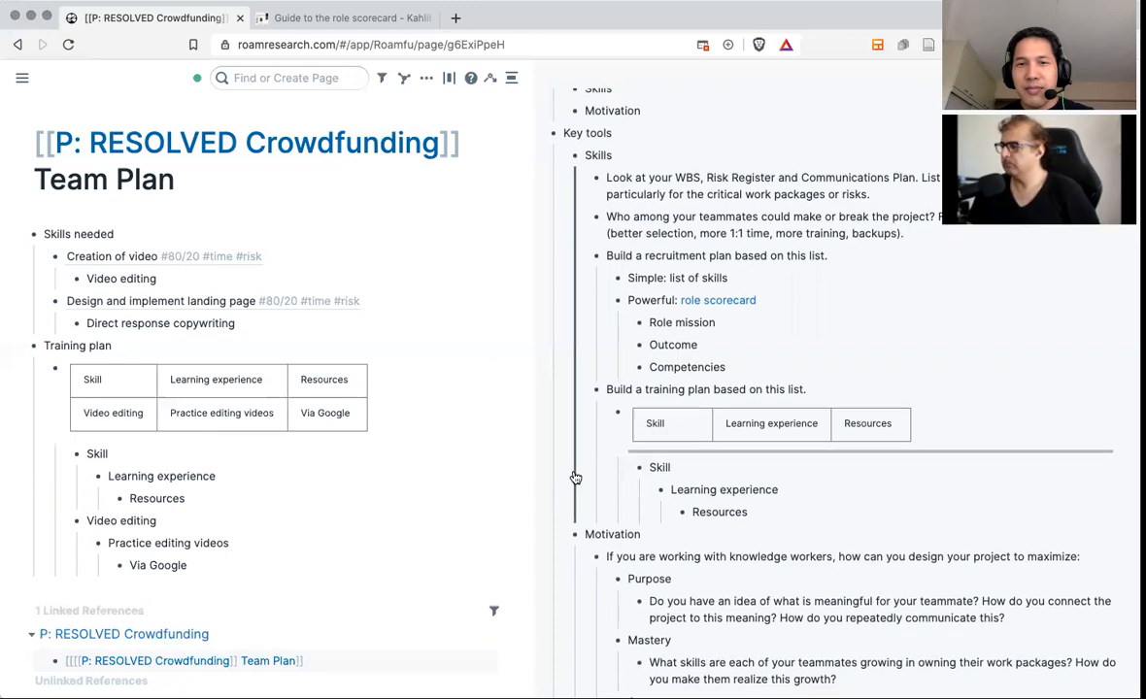
pyautogui.scroll(-1, 575, 476)
pyautogui.scroll(-2, 329, 472)
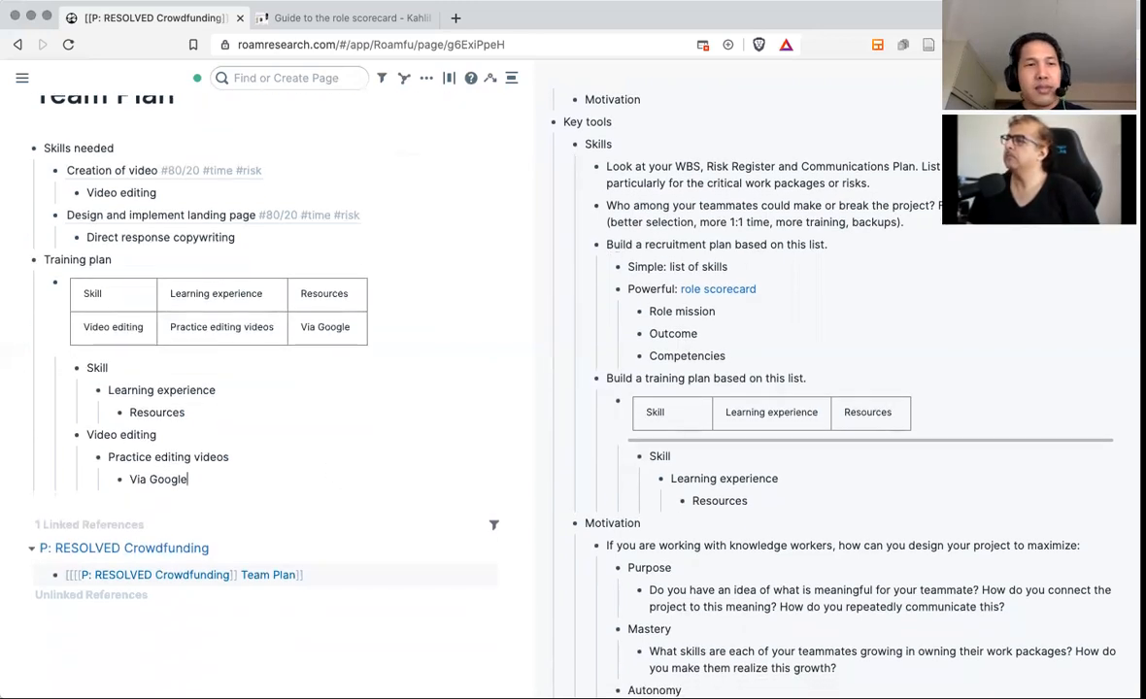
pyautogui.press('Return')
pyautogui.hotkey('shift', 'Tab')
pyautogui.hotkey('shift', 'Tab')
pyautogui.hotkey('shift', 'Tab')
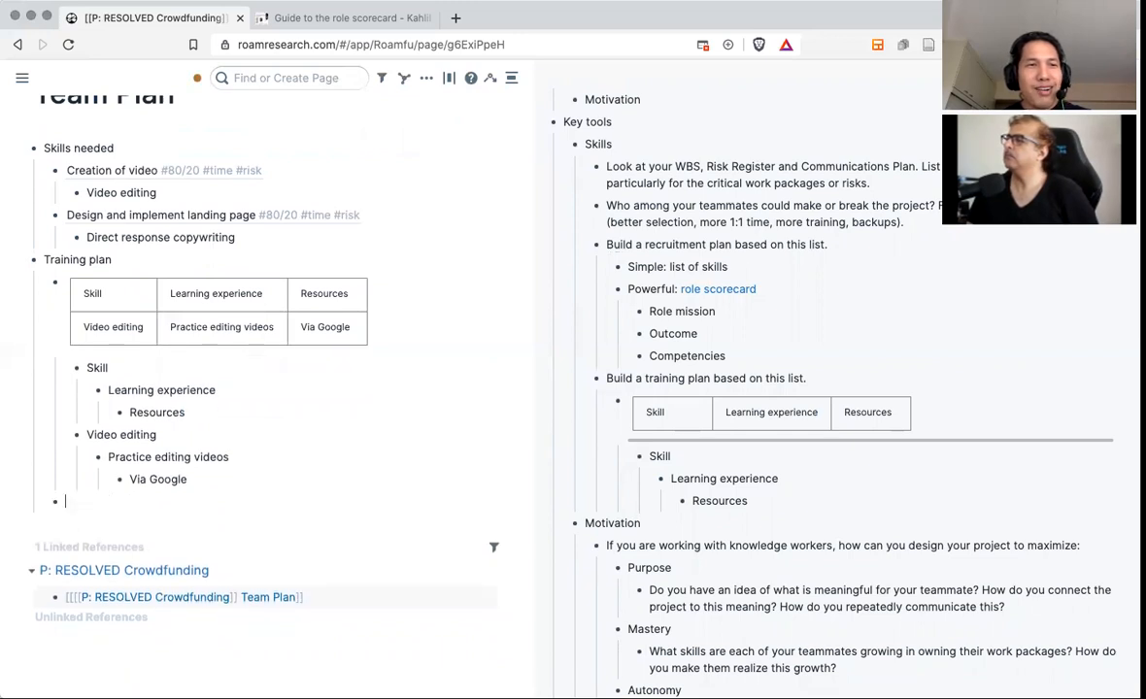
pyautogui.hotkey('shift', 'Tab')
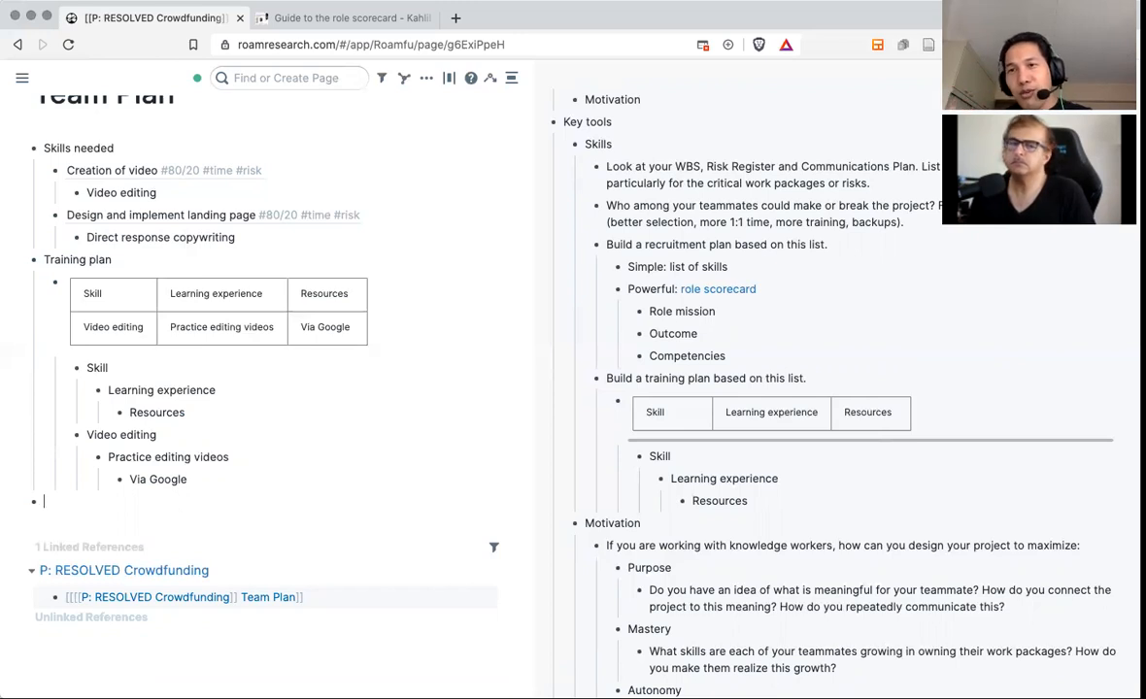
# Insert a table in the empty top-level bullet and nest "Teammate" under it as the first column heading.
pyautogui.scroll(-2, 589, 435)
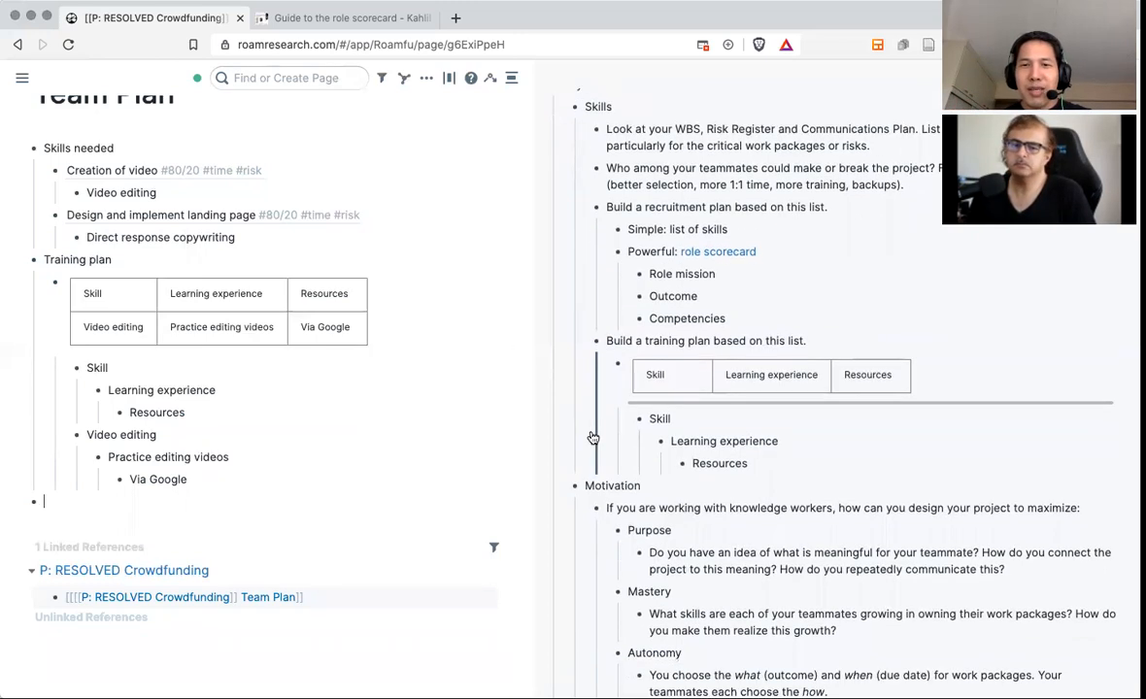
pyautogui.scroll(-3, 592, 438)
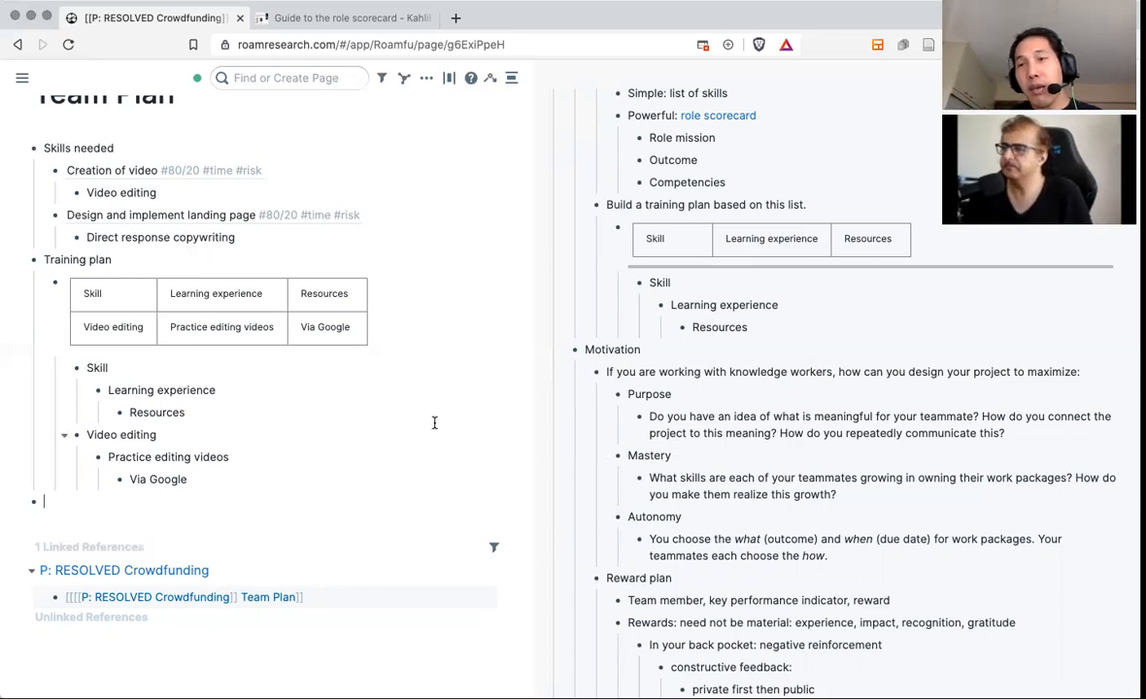
pyautogui.scroll(-1, 434, 422)
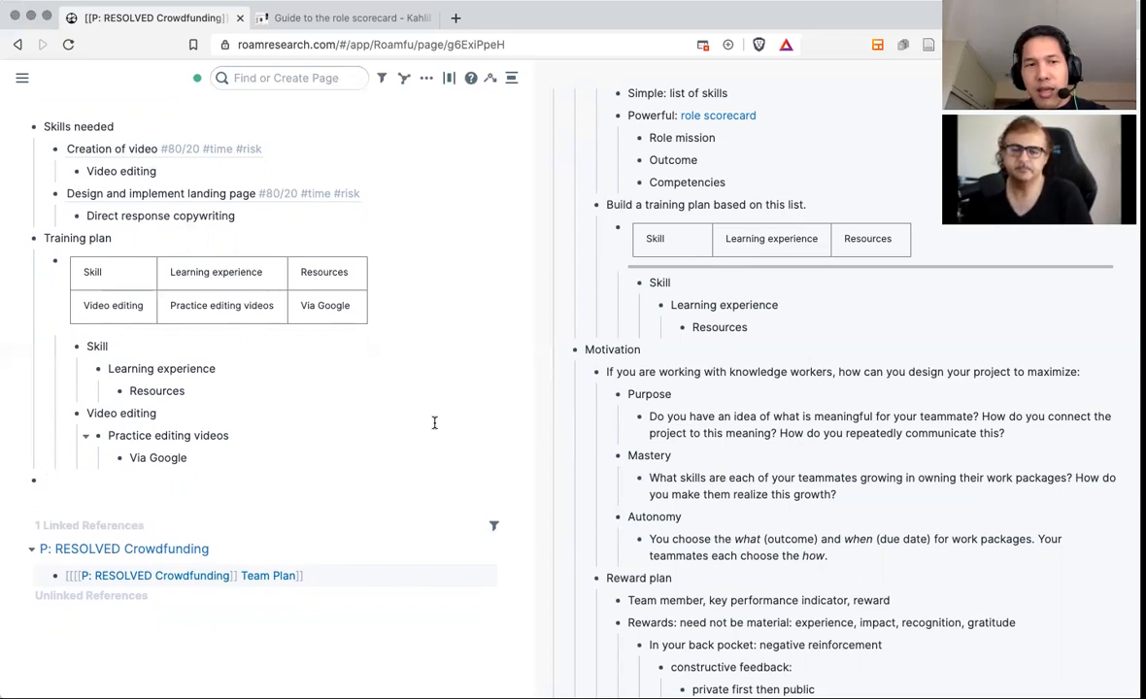
pyautogui.write('/tab')
pyautogui.press('Return')
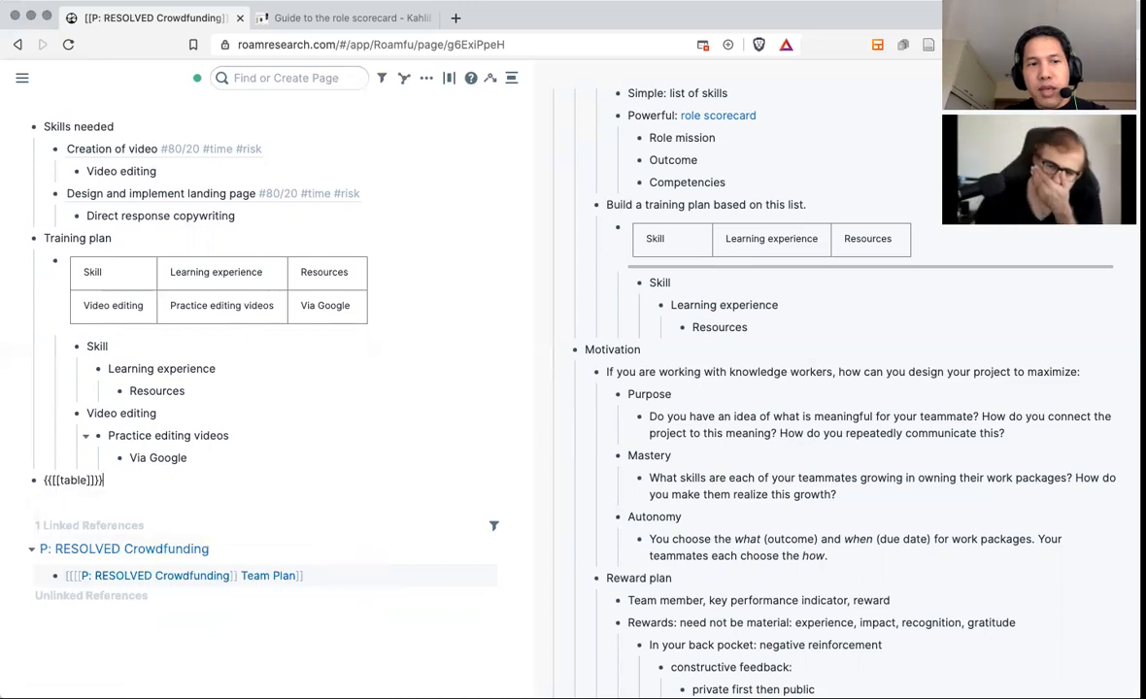
pyautogui.press('Return')
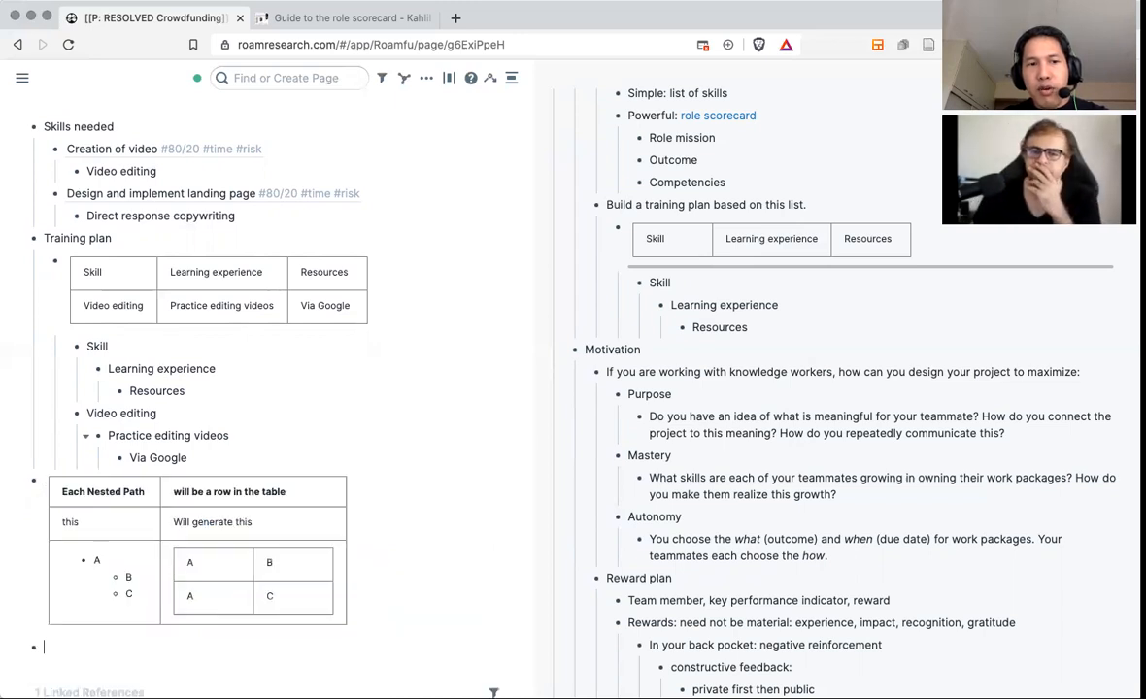
pyautogui.press('Tab')
pyautogui.write('TEam')
pyautogui.press('BackSpace')
pyautogui.press('BackSpace')
pyautogui.press('BackSpace')
pyautogui.write('eammate')
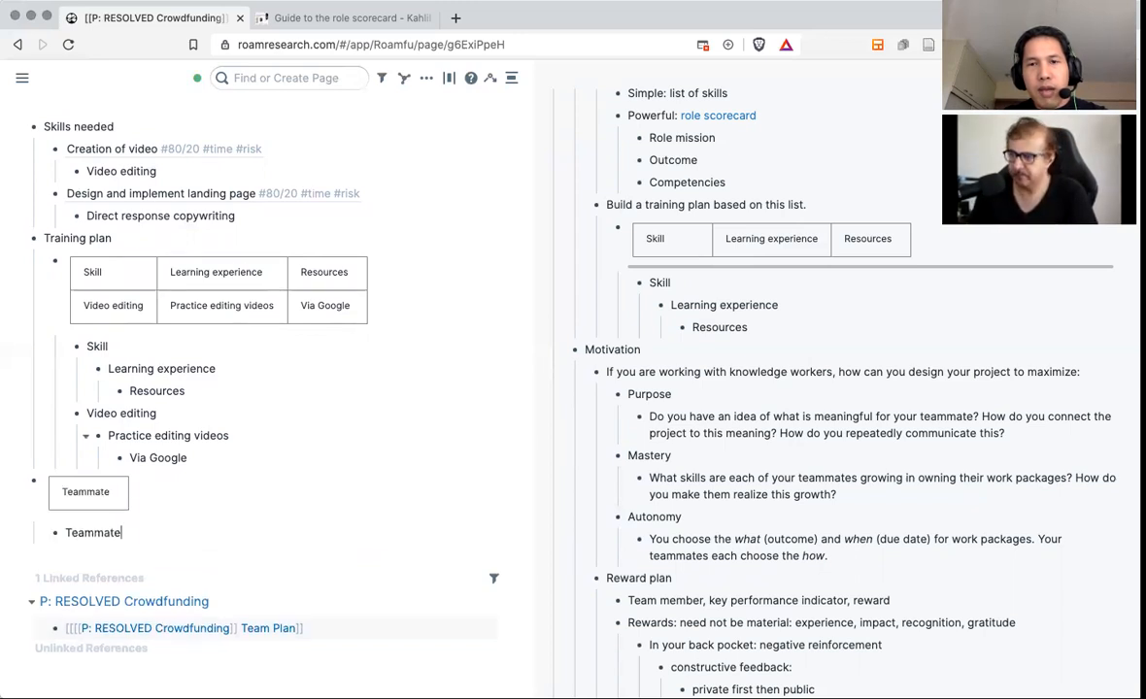
# Add "Purpose notes" and "Mastery notes" as the next column headings of the Teammate table, each nested one level deeper.
pyautogui.press('Return')
pyautogui.press('Tab')
pyautogui.write('P')
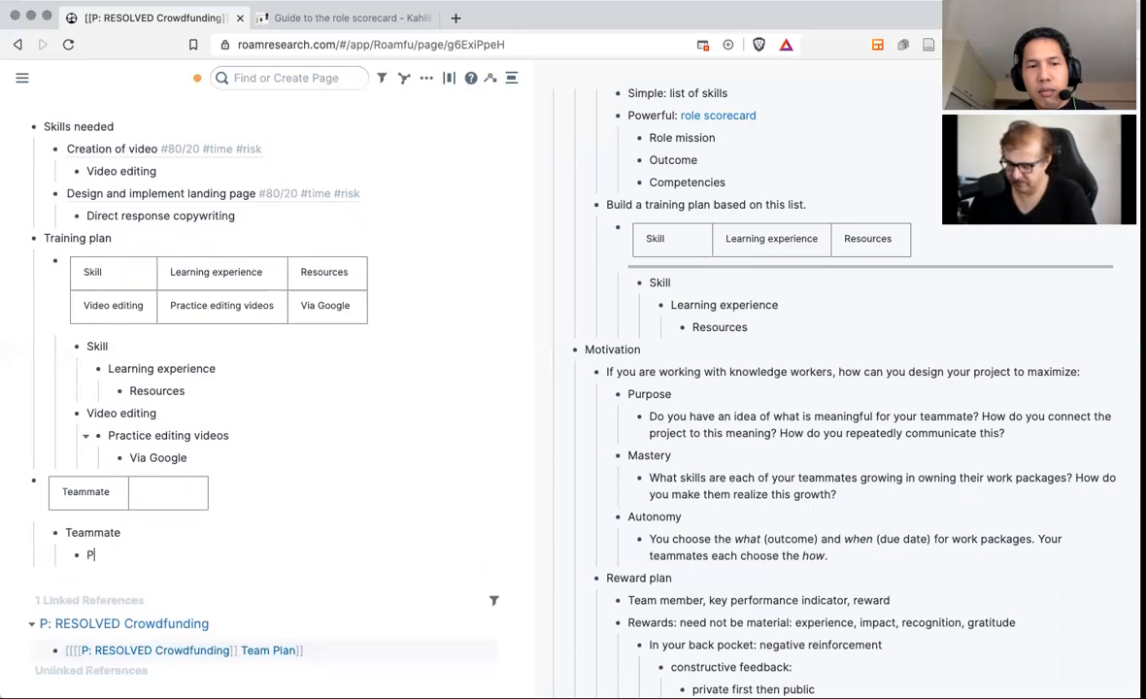
pyautogui.write('urpose notes')
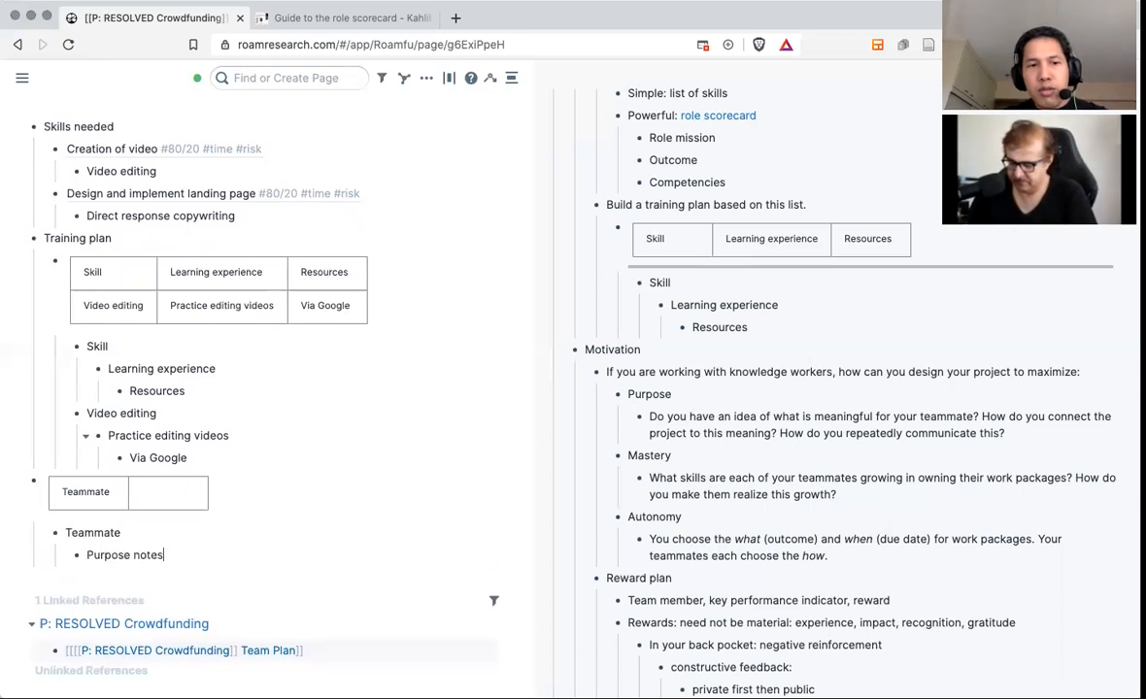
pyautogui.press('Return')
pyautogui.press('Tab')
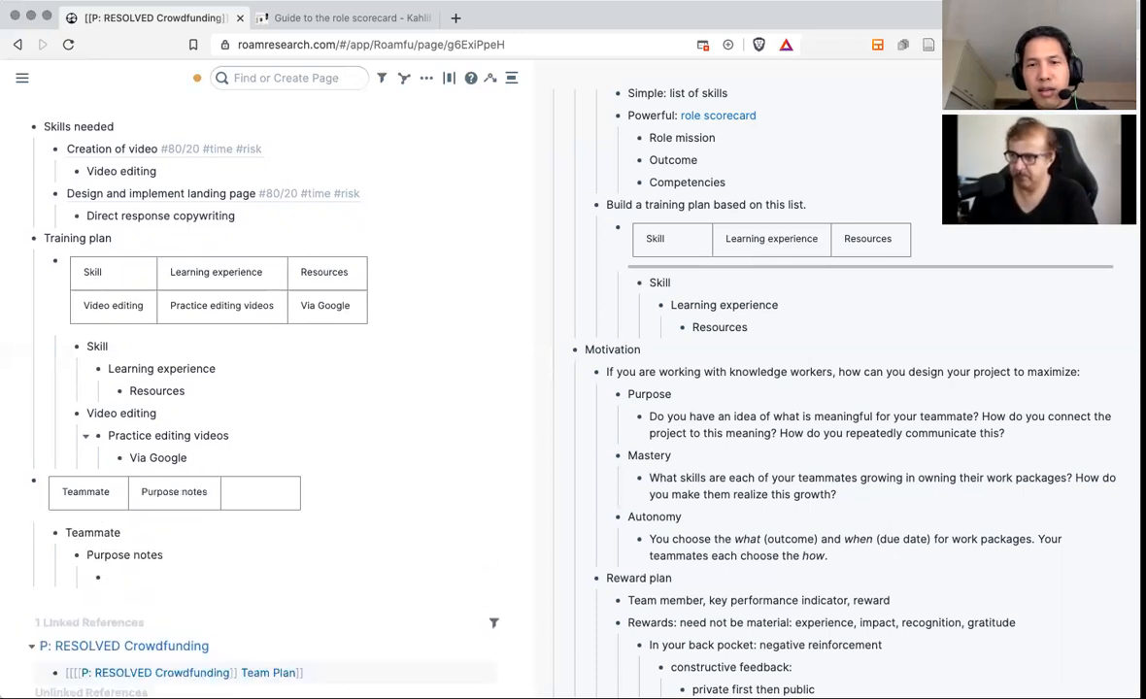
pyautogui.write('Mastery notes')
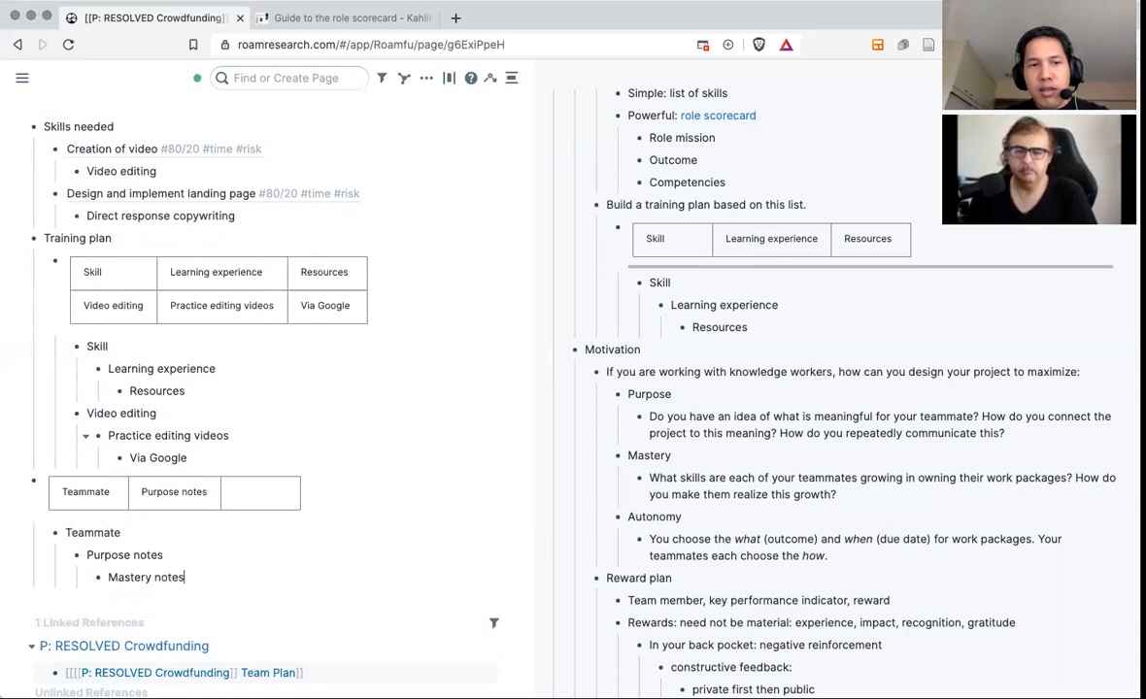
# Add an "Autonomy notes" column heading nested under "Mastery notes" in the Teammate table.
pyautogui.press('Return')
pyautogui.press('Tab')
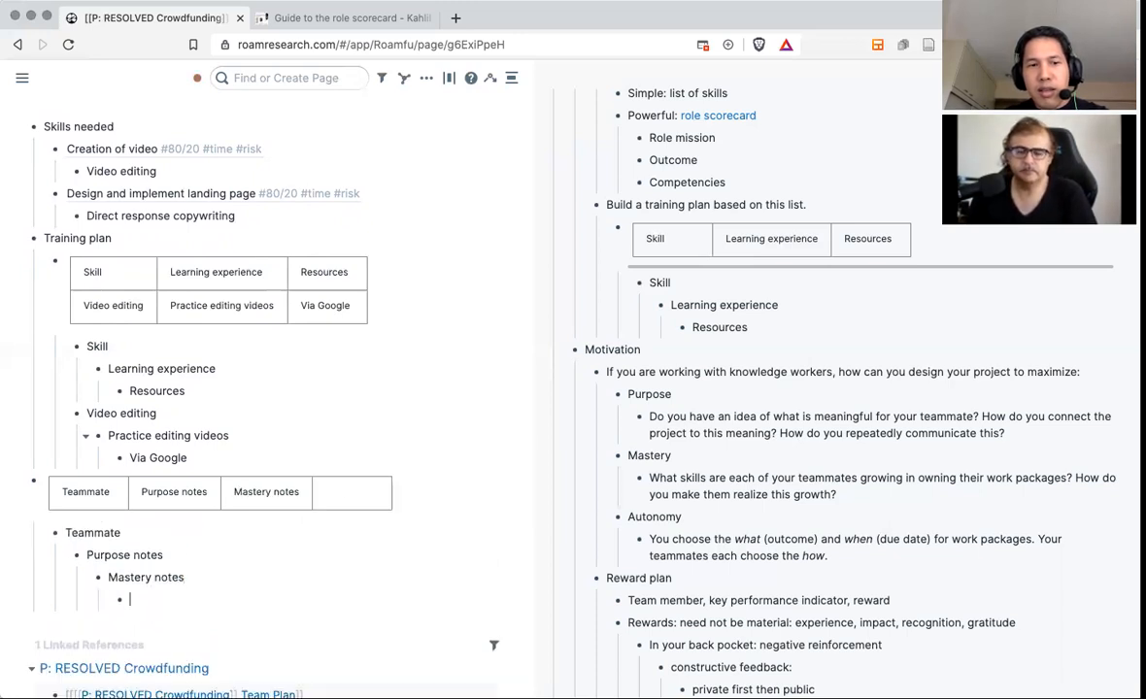
pyautogui.write('Autho')
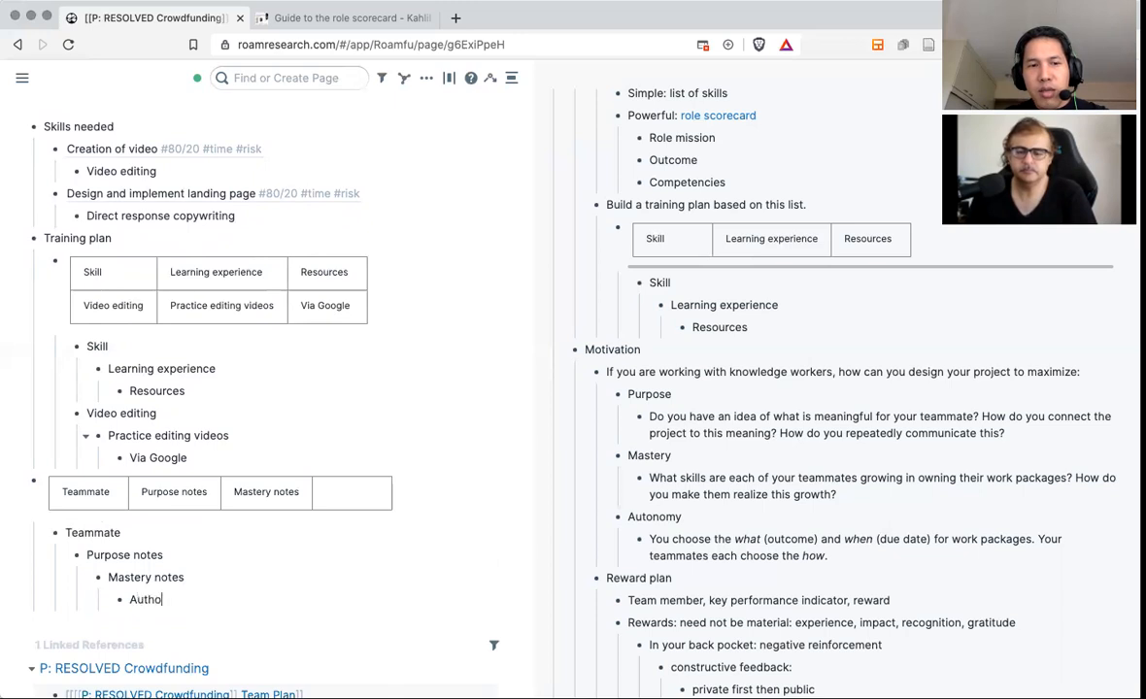
pyautogui.press('BackSpace')
pyautogui.press('BackSpace')
pyautogui.write('onomy notes')
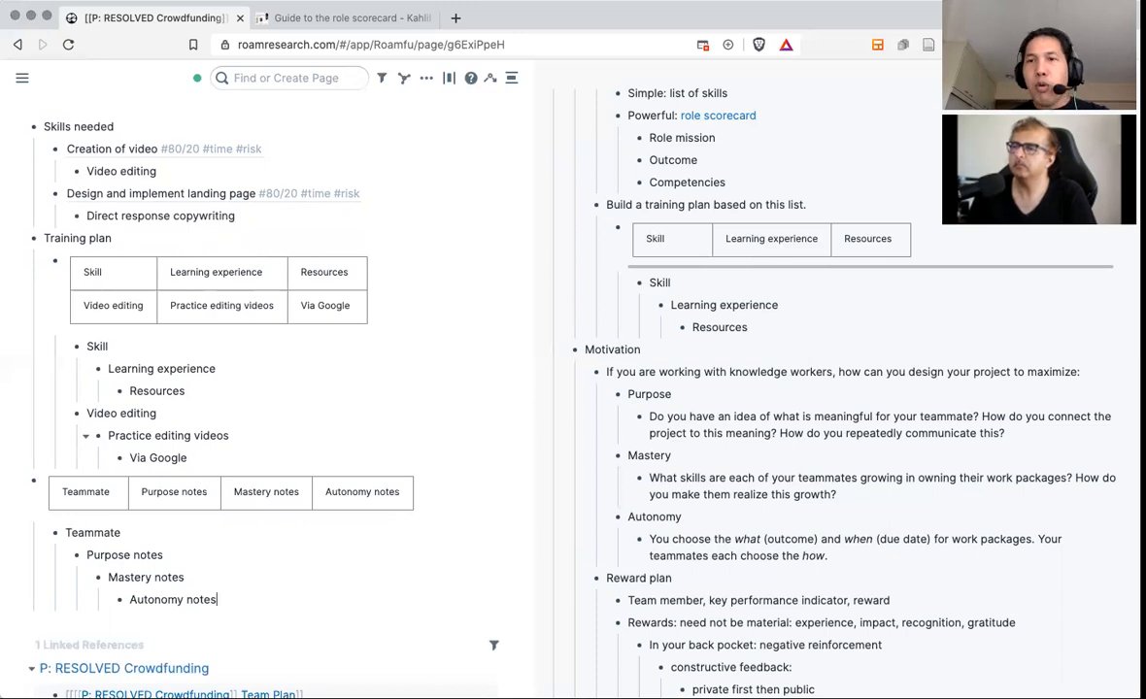
# Add an empty top-level bullet below the Teammate table.
pyautogui.press('Return')
pyautogui.hotkey('shift', 'Tab')
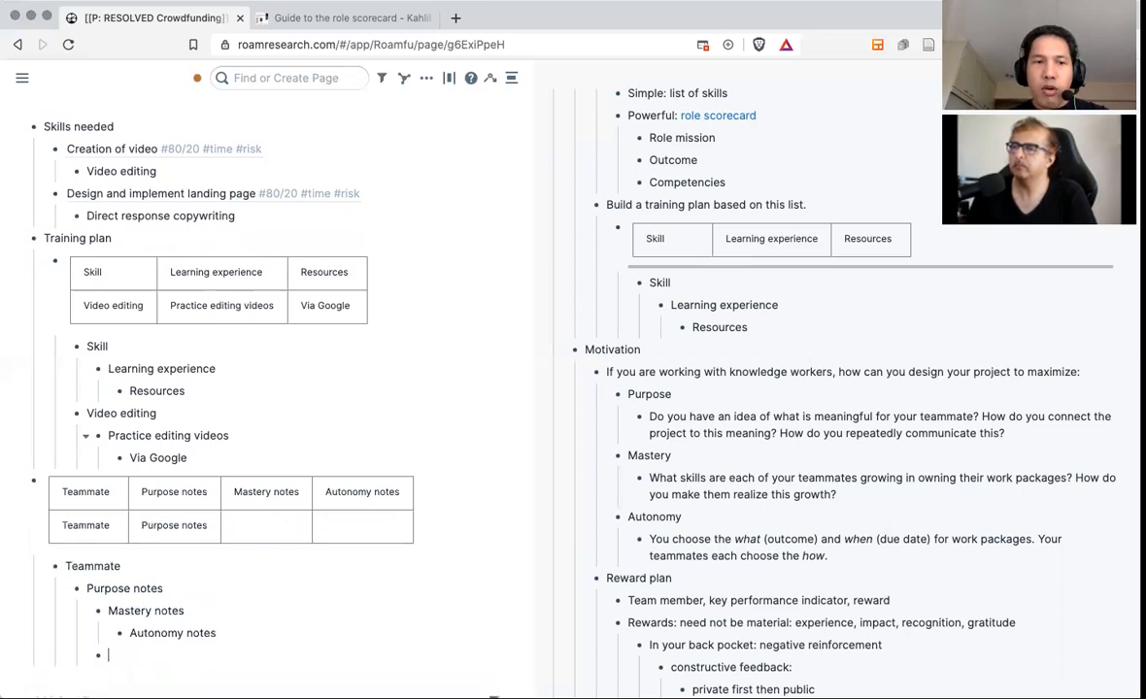
pyautogui.hotkey('shift', 'Tab')
pyautogui.hotkey('shift', 'Tab')
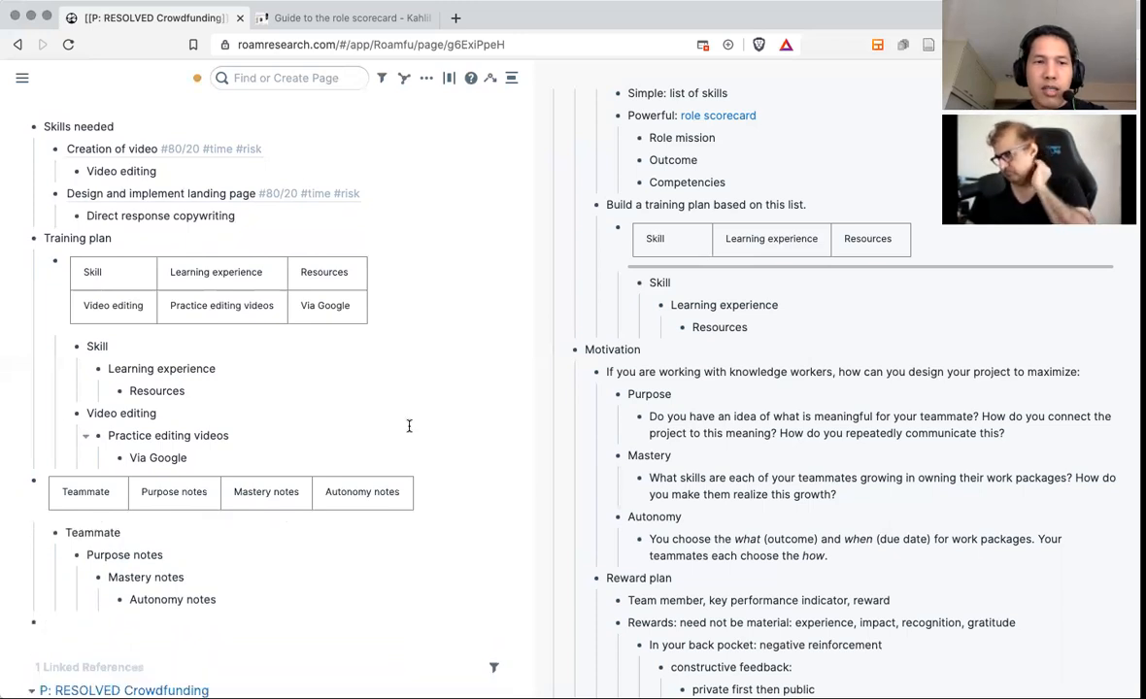
# Add a top-level "Motivation" bullet between the training plan's "Via Google" entry and the Teammate table.
pyautogui.scroll(-1, 411, 431)
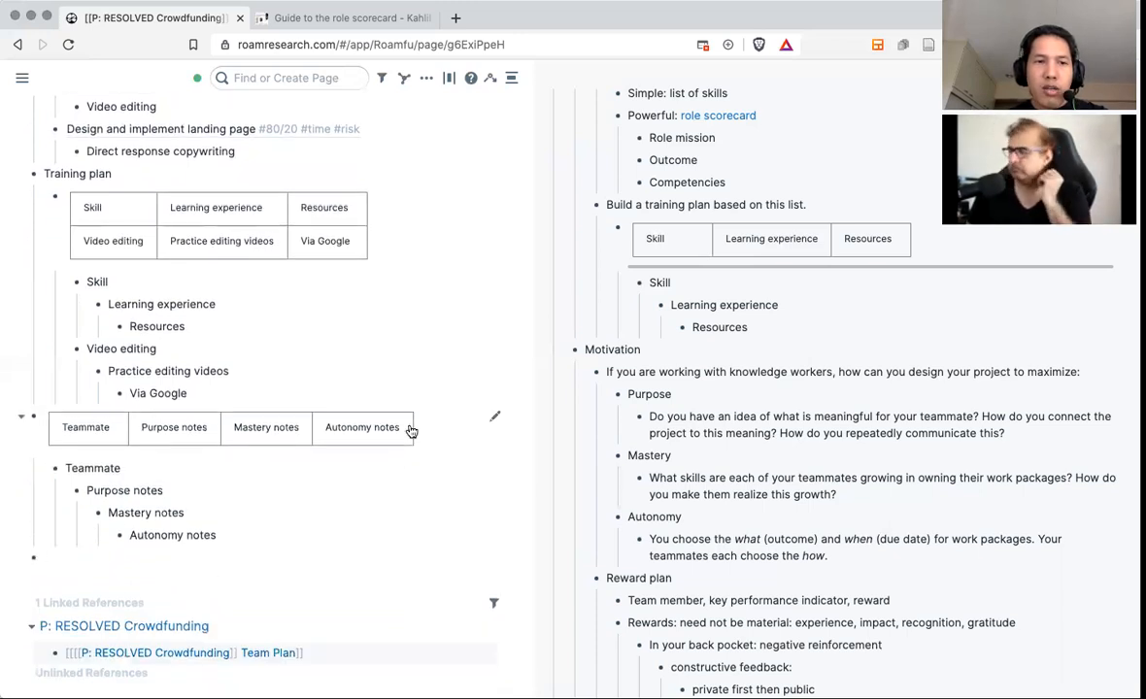
pyautogui.click(260, 392)
pyautogui.press('Return')
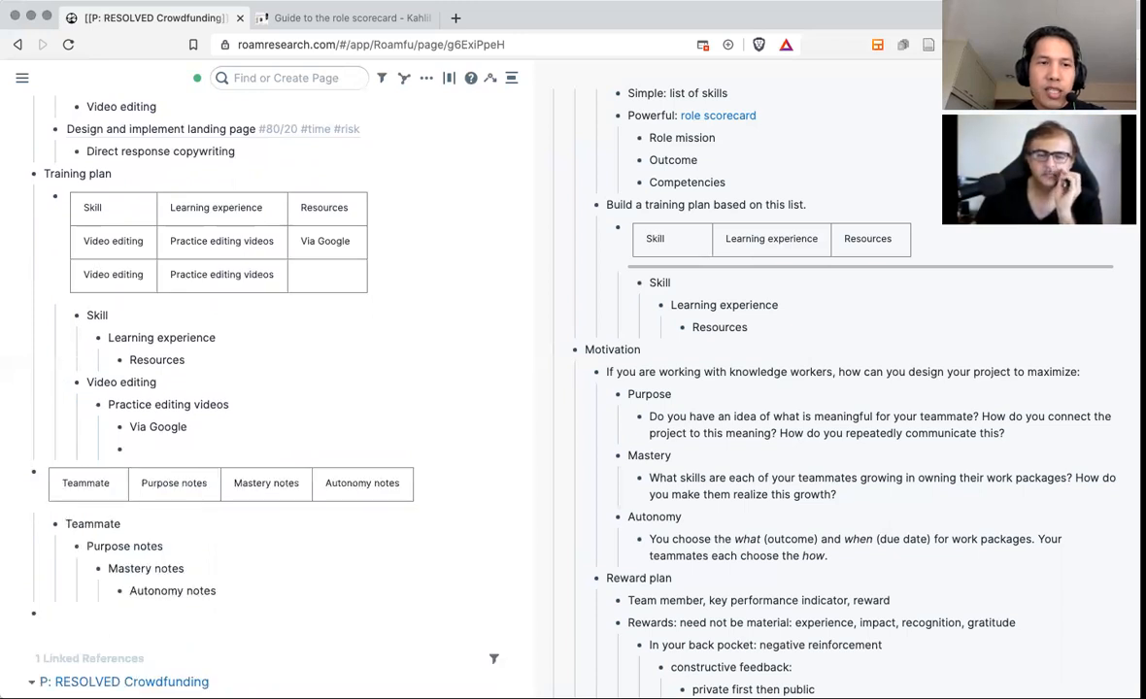
pyautogui.hotkey('shift', 'Tab')
pyautogui.hotkey('shift', 'Tab')
pyautogui.hotkey('shift', 'Tab')
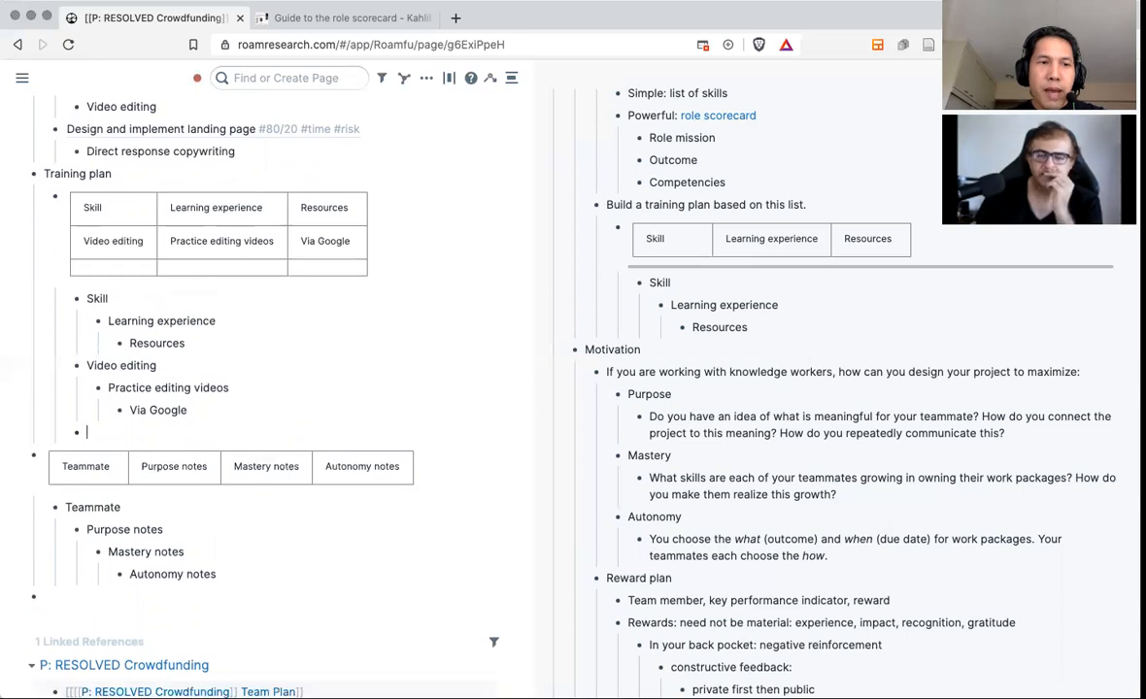
pyautogui.hotkey('shift', 'Tab')
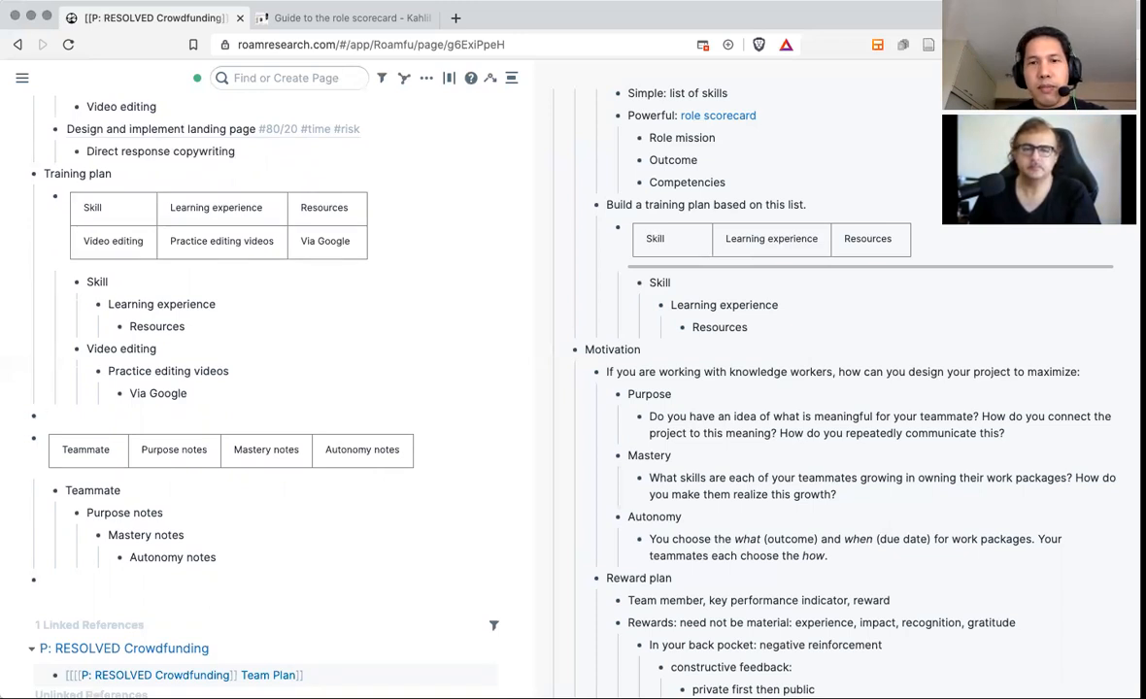
pyautogui.write('Motivation')
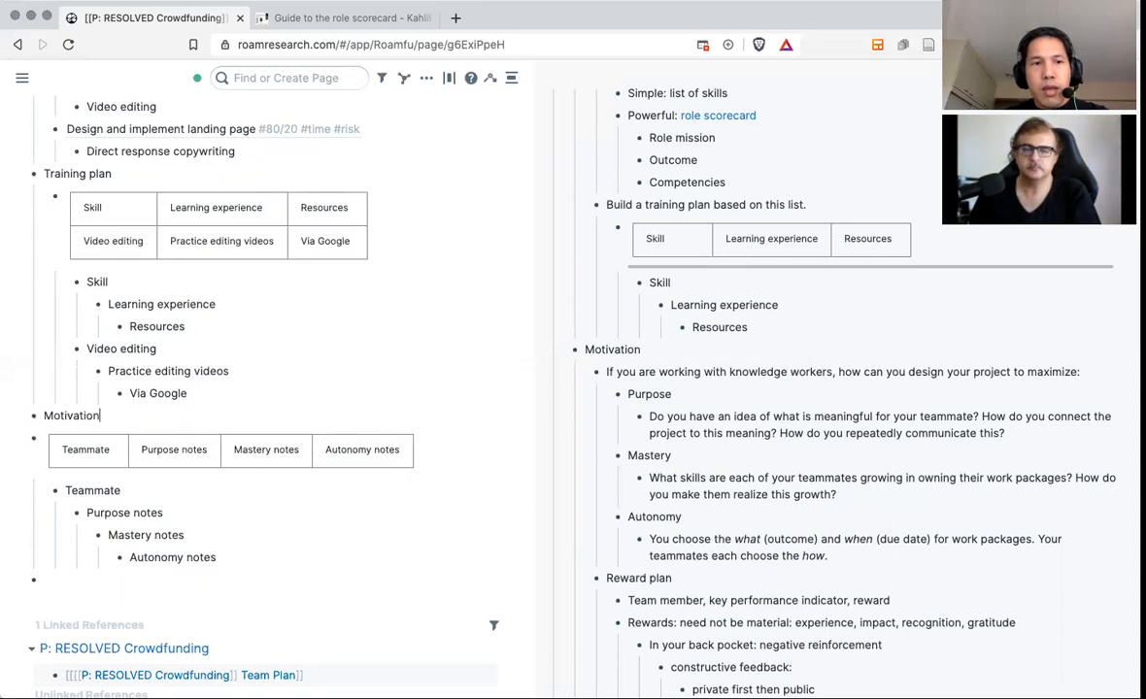
# Add a "KPI" column heading nested under "Autonomy notes" in the Teammate table.
pyautogui.click(227, 555)
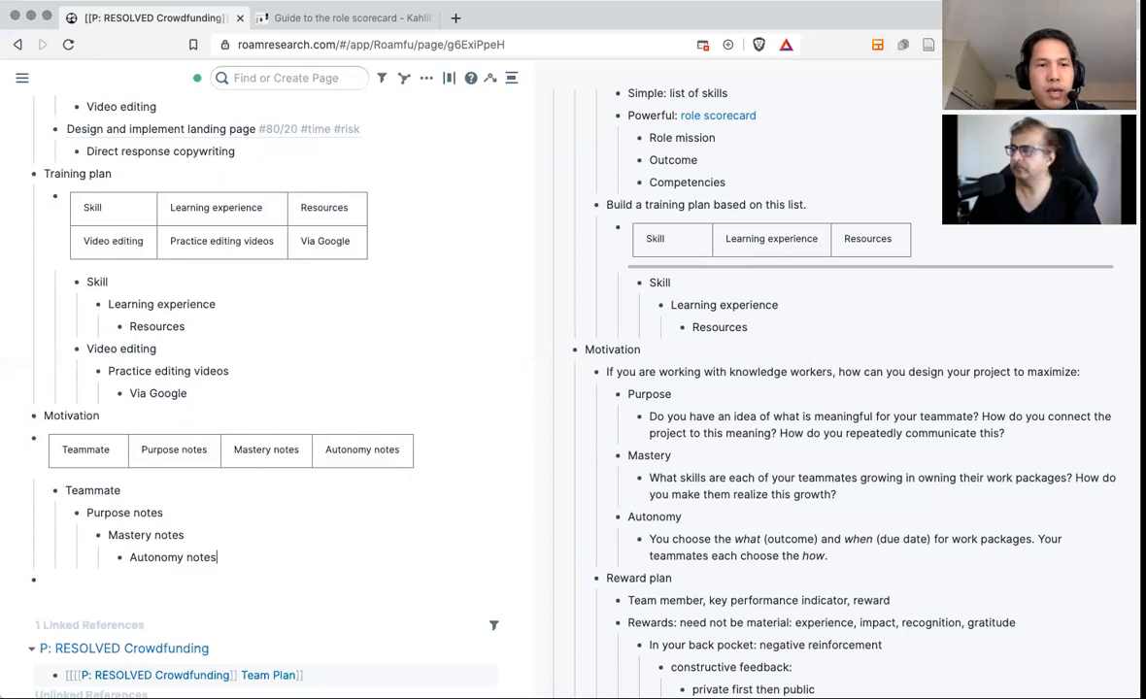
pyautogui.press('Return')
pyautogui.press('Tab')
pyautogui.scroll(-1, 606, 521)
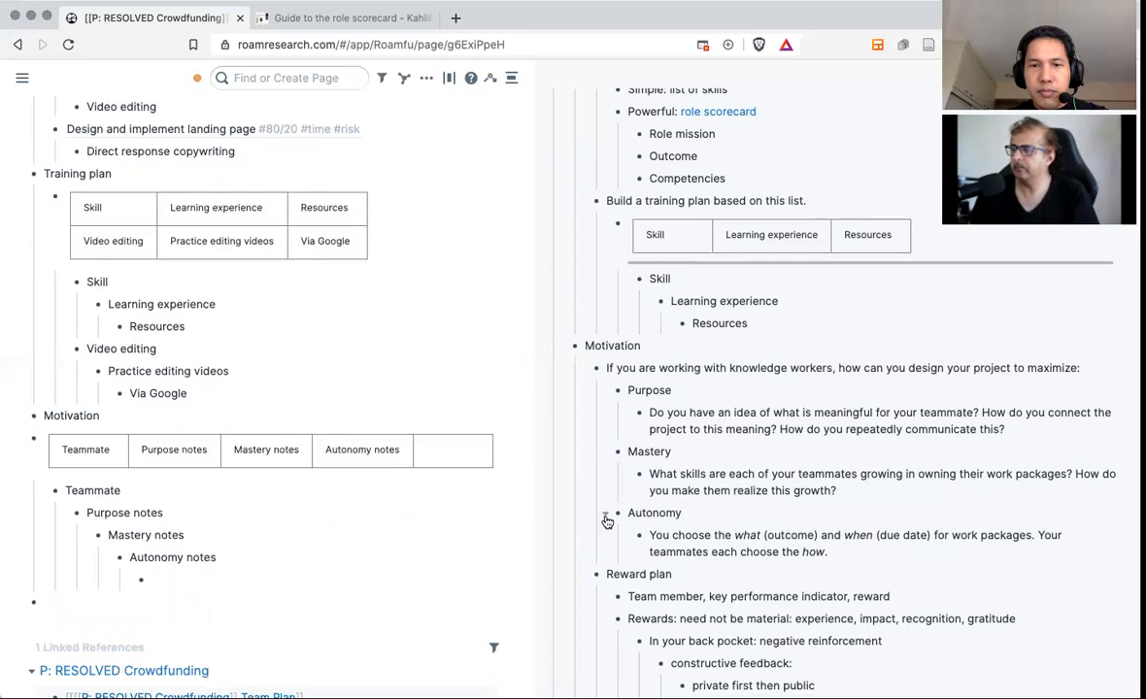
pyautogui.write('KPI')
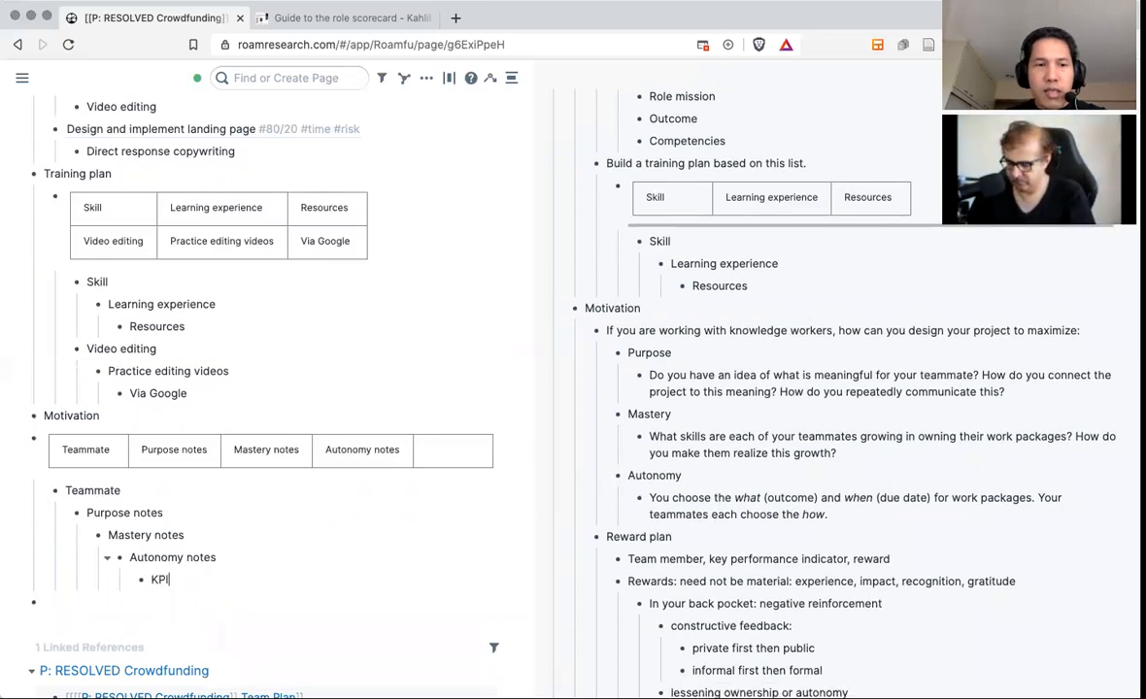
# Add a "Rewards" column heading nested under "KPI" in the Teammate table.
pyautogui.press('Return')
pyautogui.press('Tab')
pyautogui.write('Req')
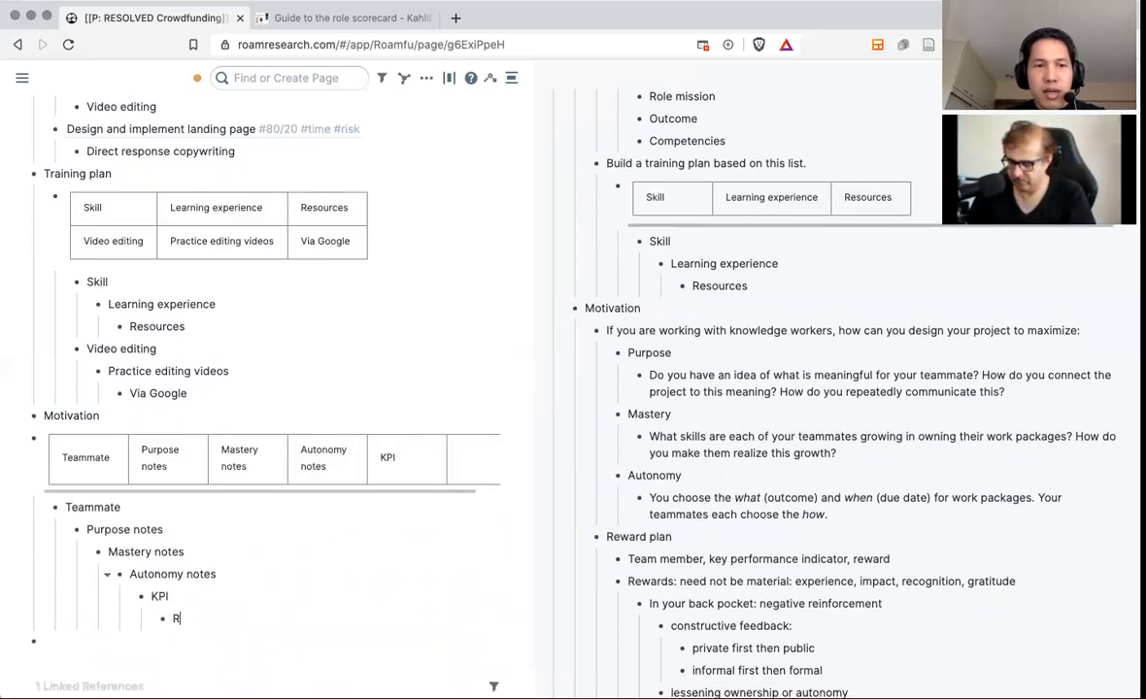
pyautogui.press('BackSpace')
pyautogui.write('wards')
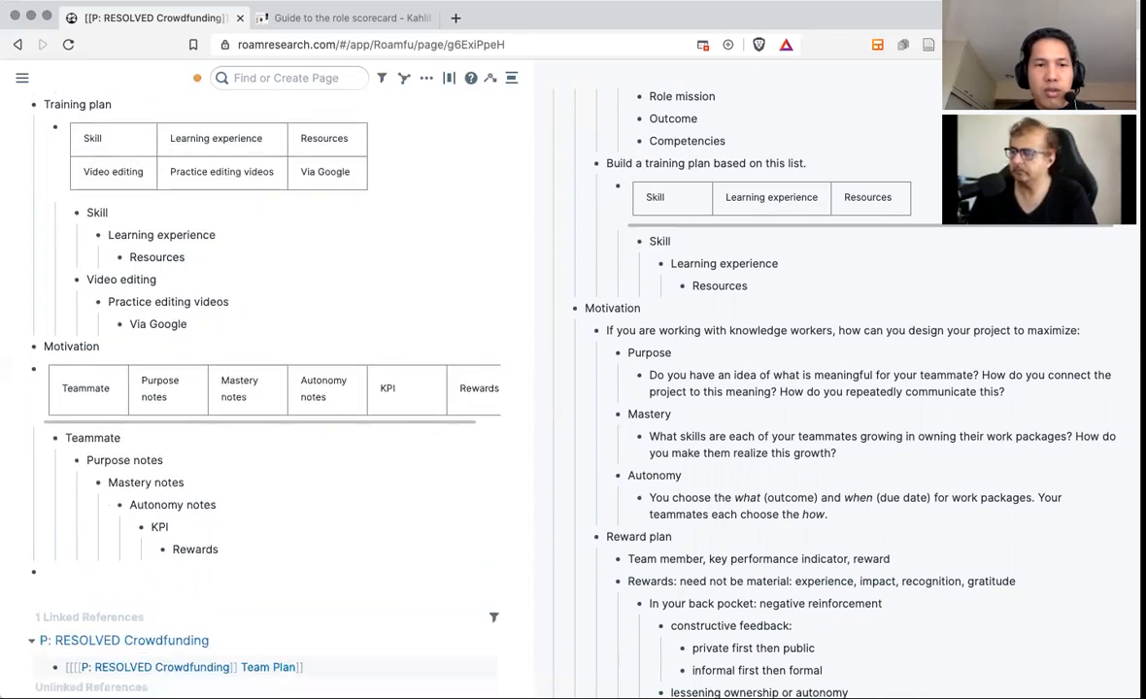
# Add a "Timing of rewards" column heading nested under "Rewards" in the Teammate table.
pyautogui.press('Return')
pyautogui.press('Tab')
pyautogui.write('Timing ')
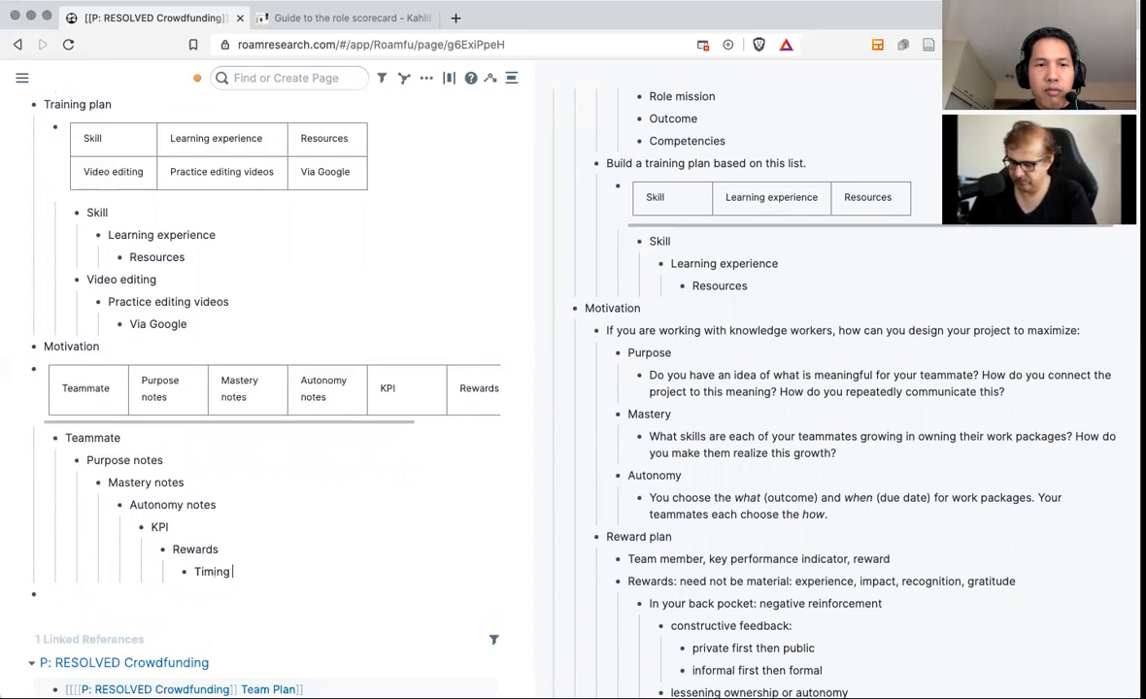
pyautogui.write('of rewards')
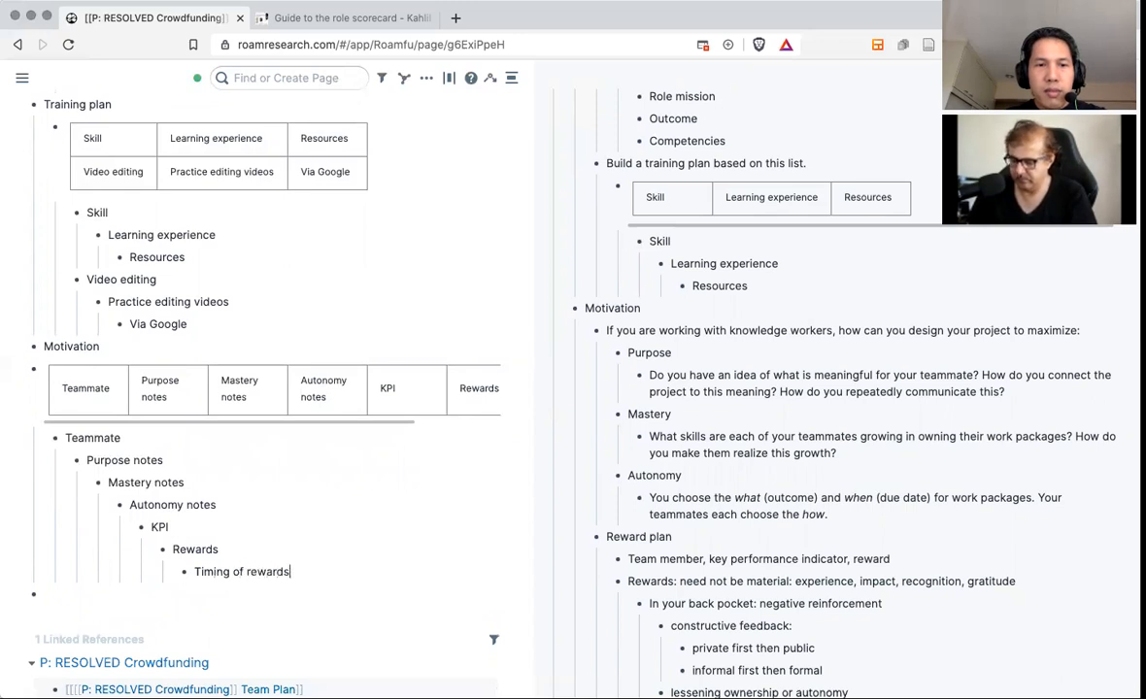
pyautogui.scroll(-2, 361, 535)
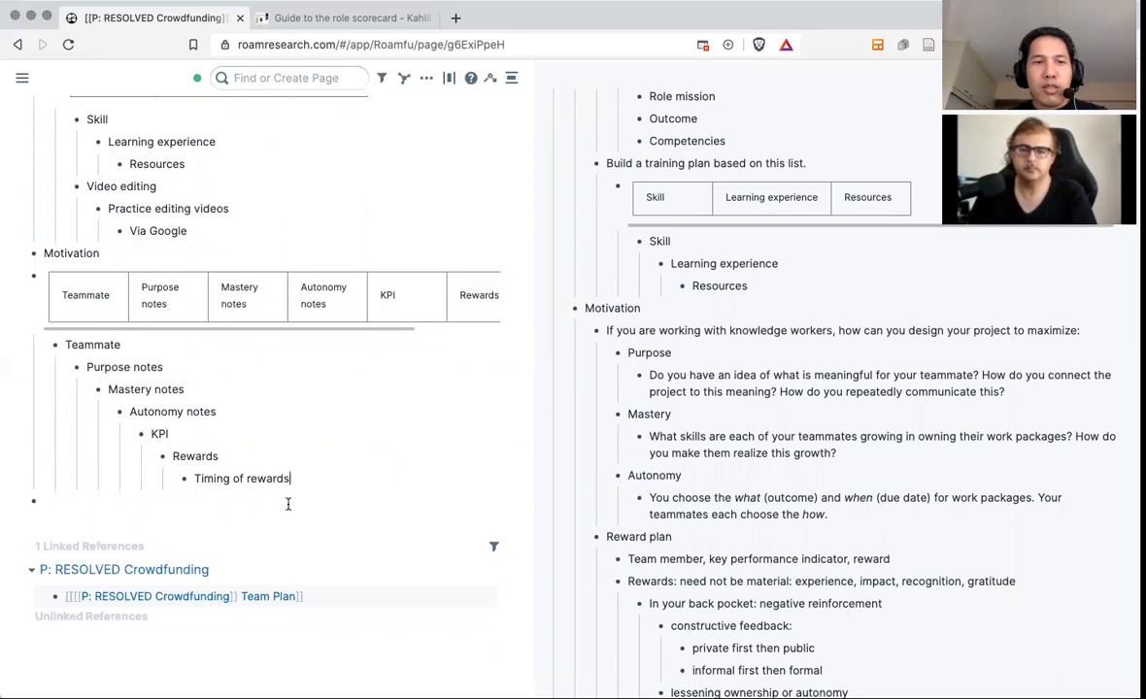
# Start a second row in the Teammate table with a new bullet at the same level as "Teammate".
pyautogui.hotkey('shift', 'Tab')
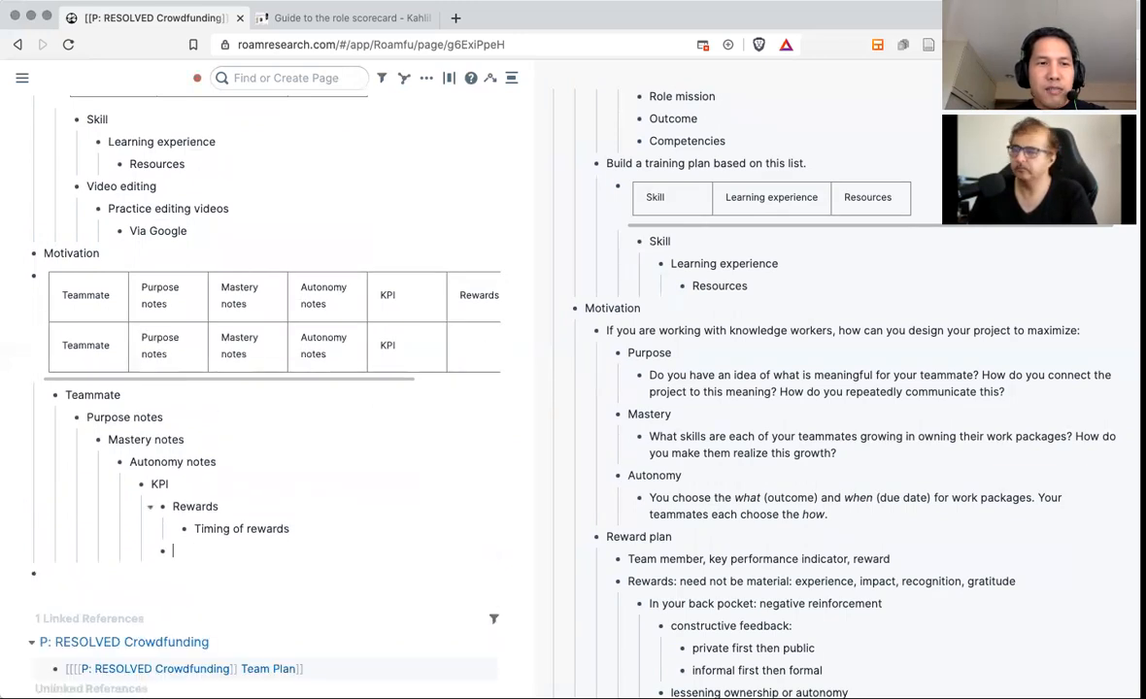
pyautogui.hotkey('shift', 'Tab')
pyautogui.hotkey('shift', 'Tab')
pyautogui.hotkey('shift', 'Tab')
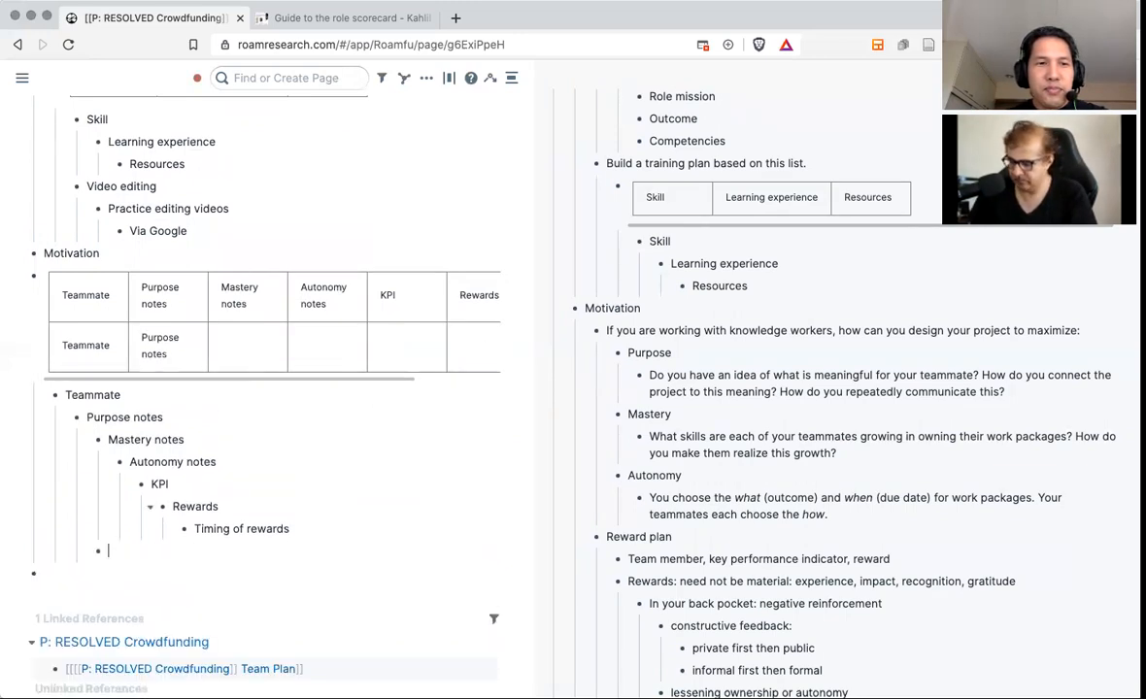
pyautogui.hotkey('shift', 'Tab')
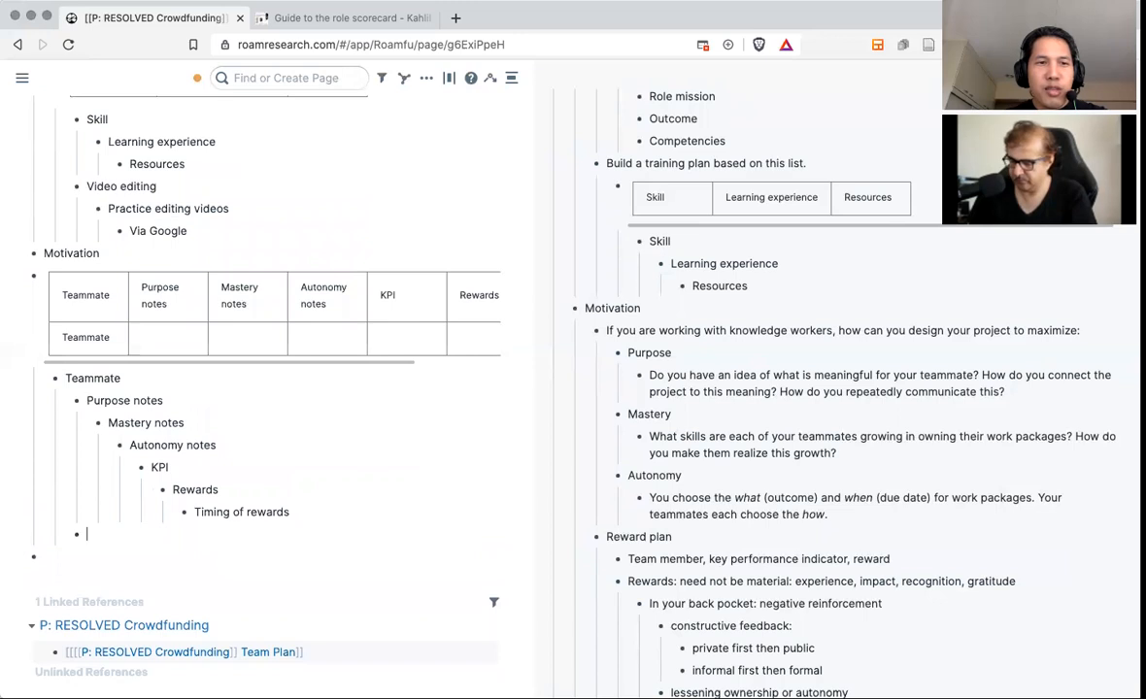
pyautogui.hotkey('shift', 'Tab')
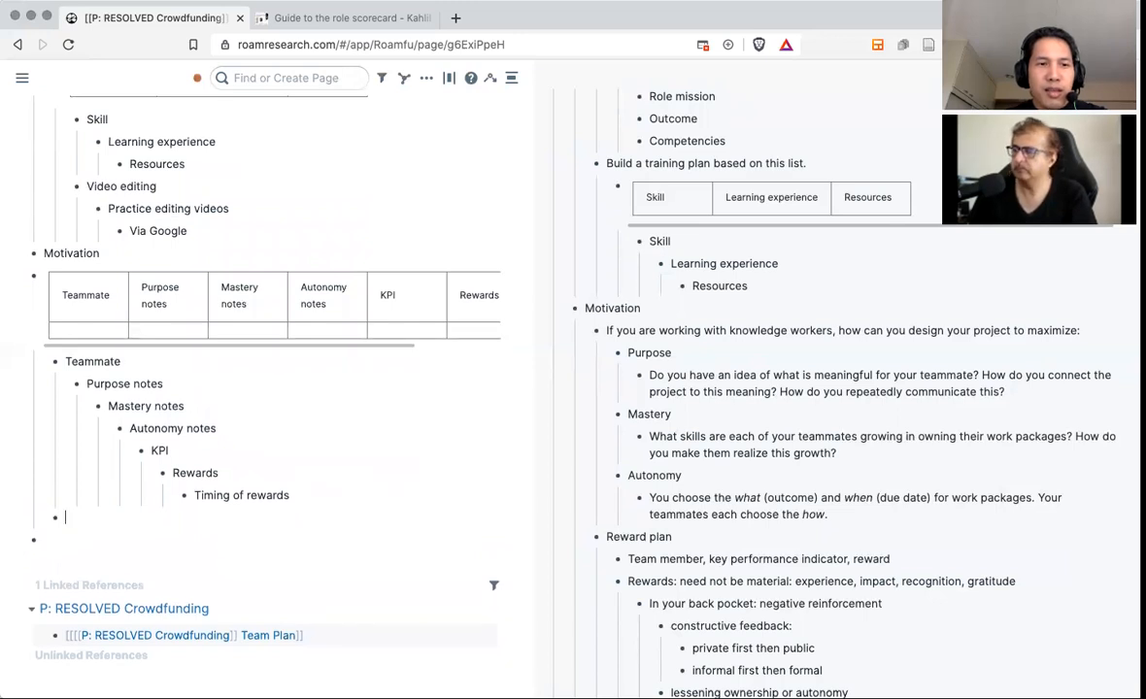
# Fill the new row's Teammate cell with a link to the teammate's page and add an empty bullet nested under it.
pyautogui.write('[[')
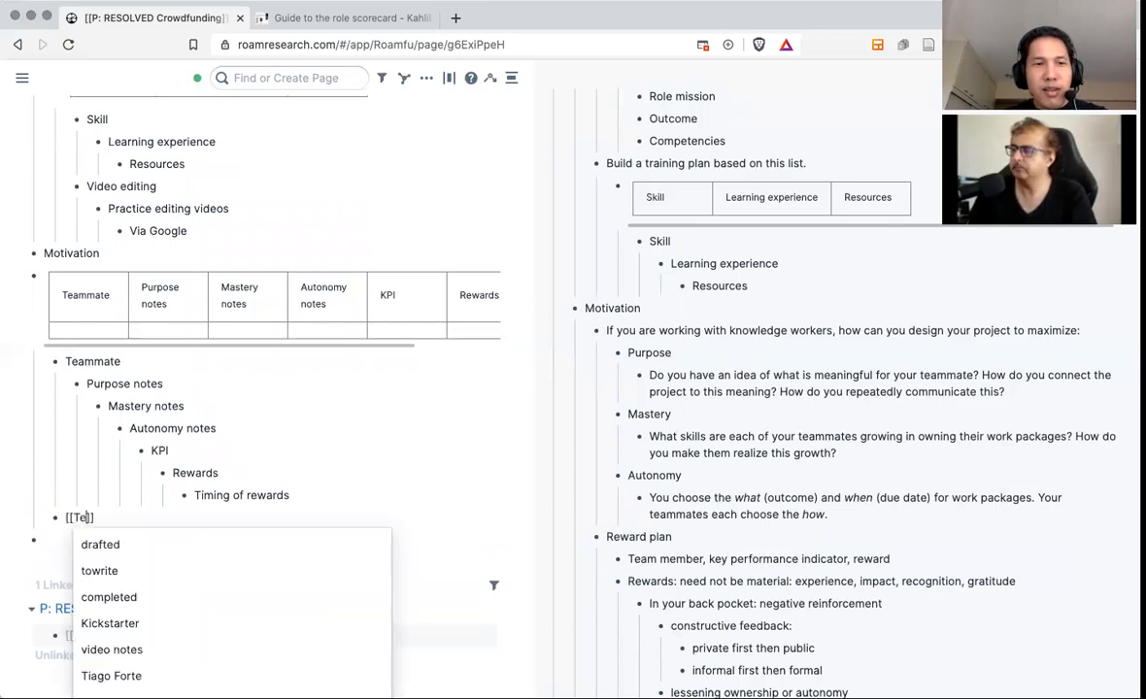
pyautogui.write('t')
pyautogui.press('BackSpace')
pyautogui.write('Kahlil')
pyautogui.press('Return')
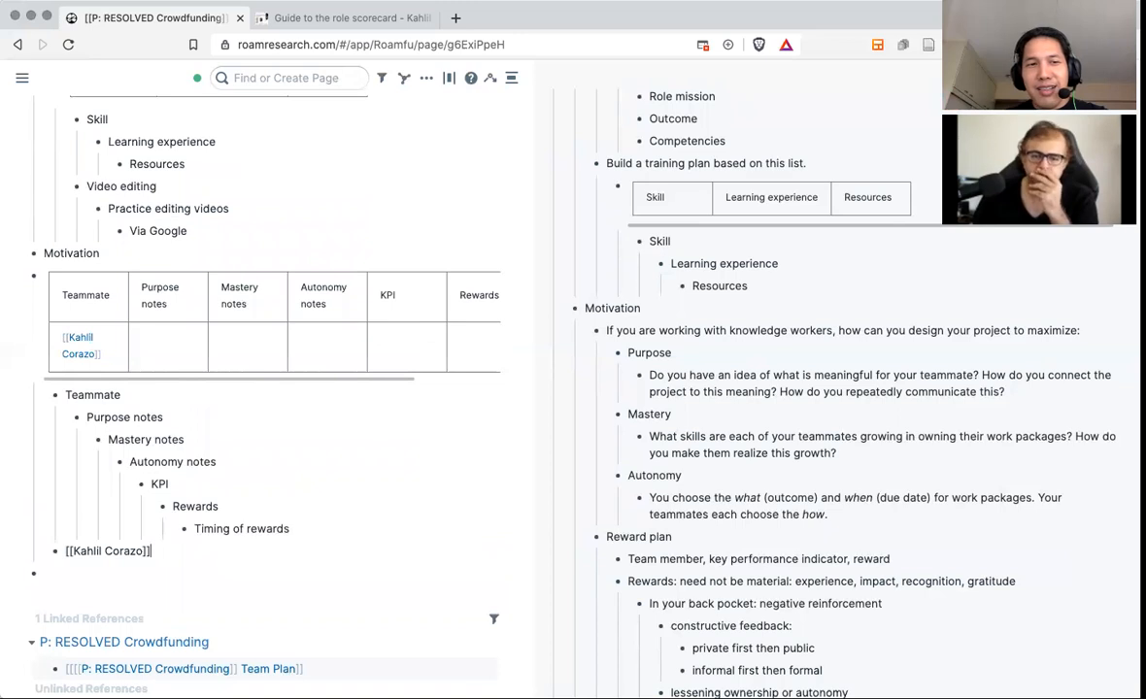
pyautogui.press('Return')
pyautogui.press('Tab')
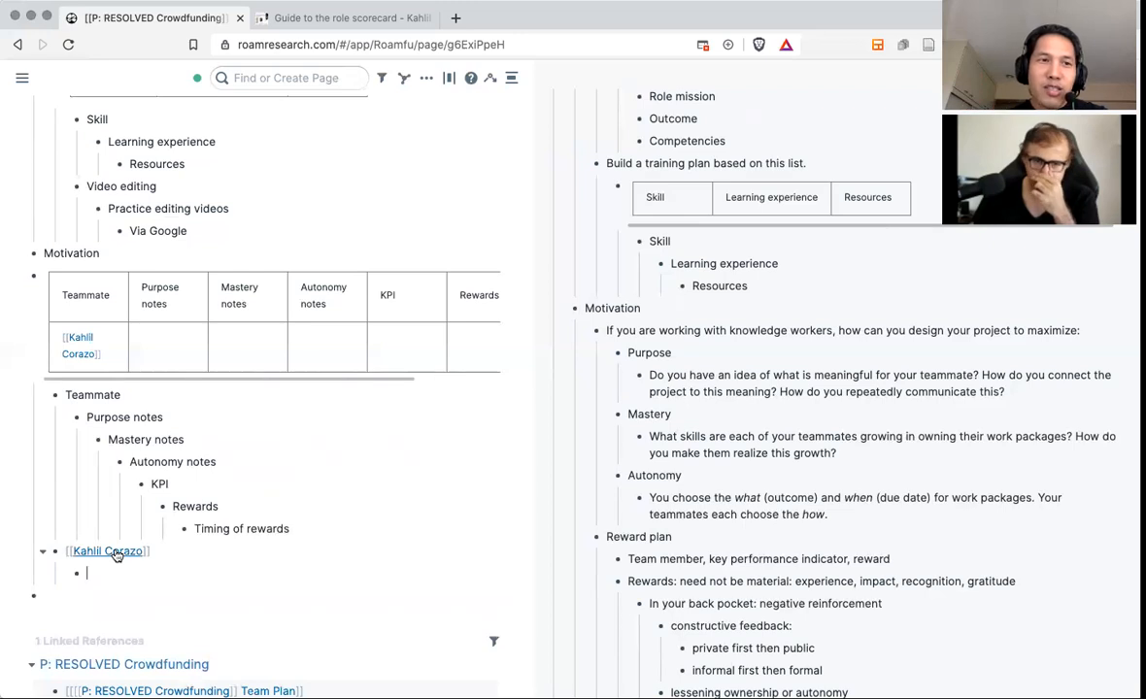
# Turn the "Motivation" bullet into a page link and nest the Teammate table under it.
pyautogui.click(125, 255)
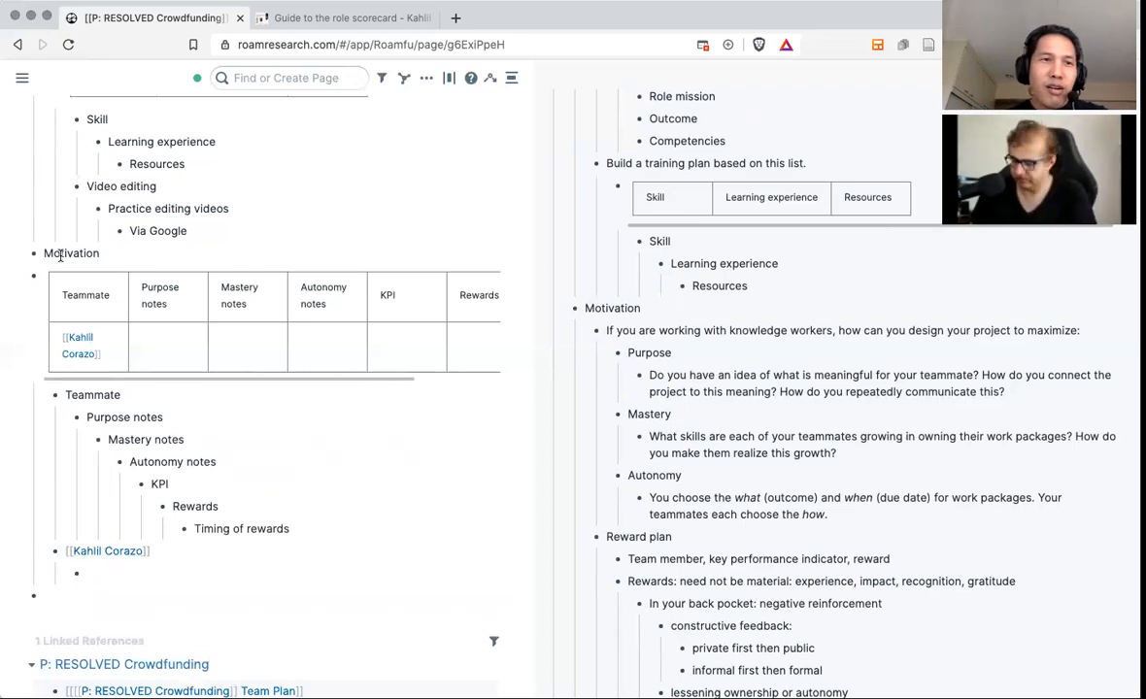
pyautogui.press('super+shift+Left')
pyautogui.write('[[')
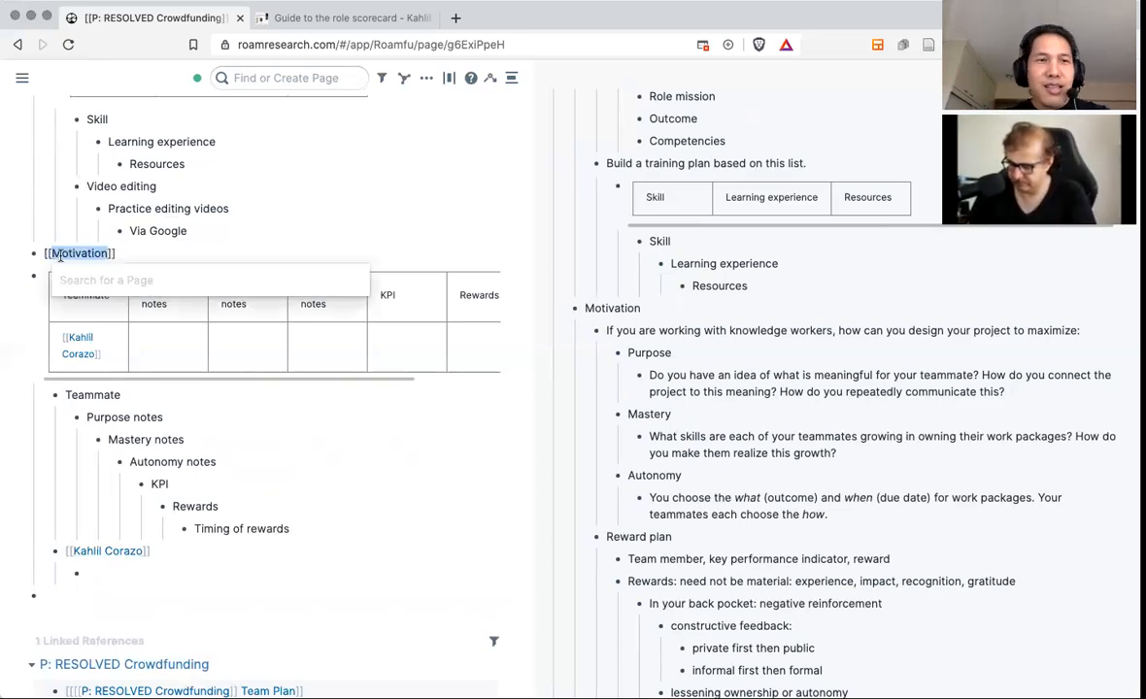
pyautogui.press('Escape')
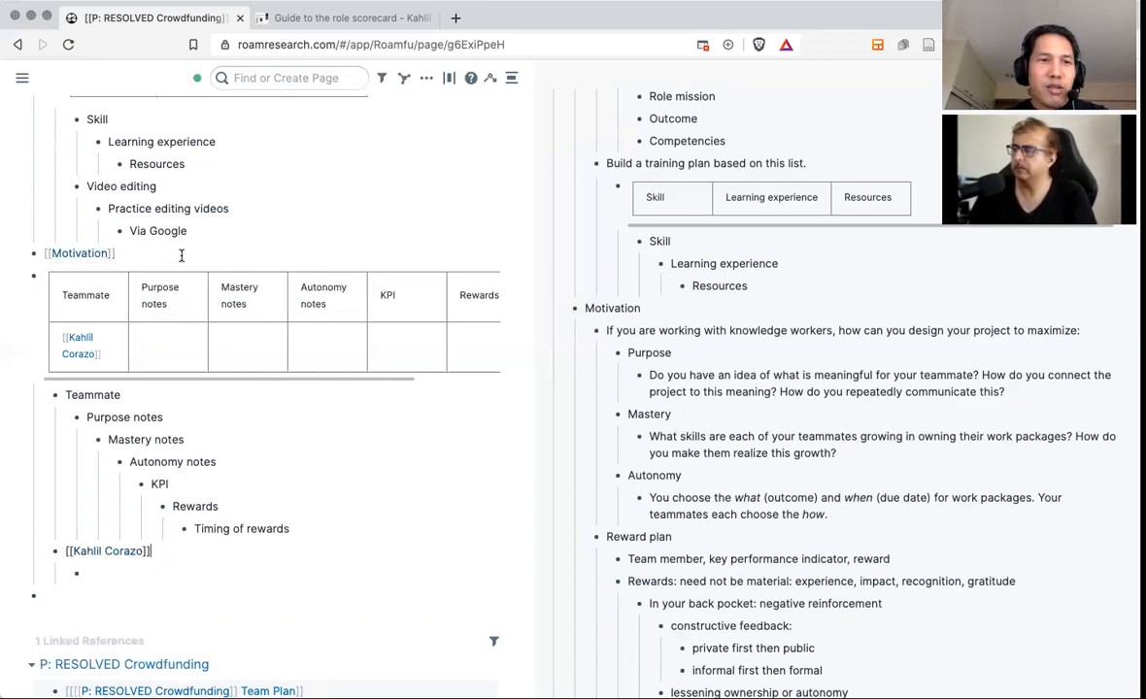
pyautogui.click(272, 330)
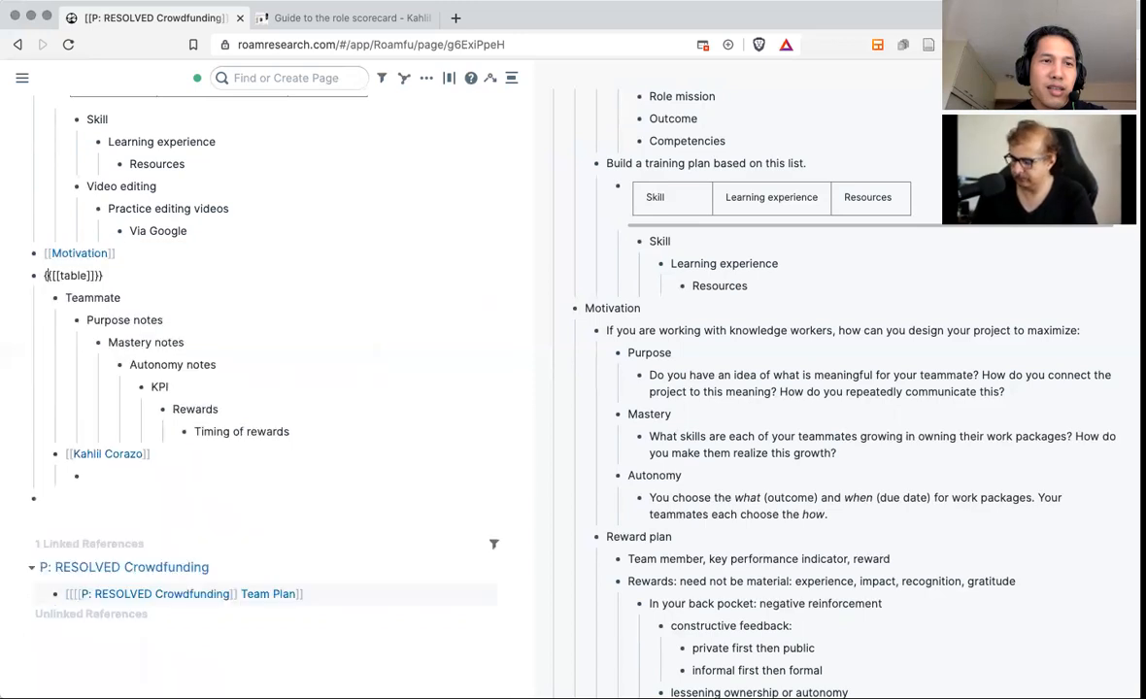
pyautogui.click(198, 502)
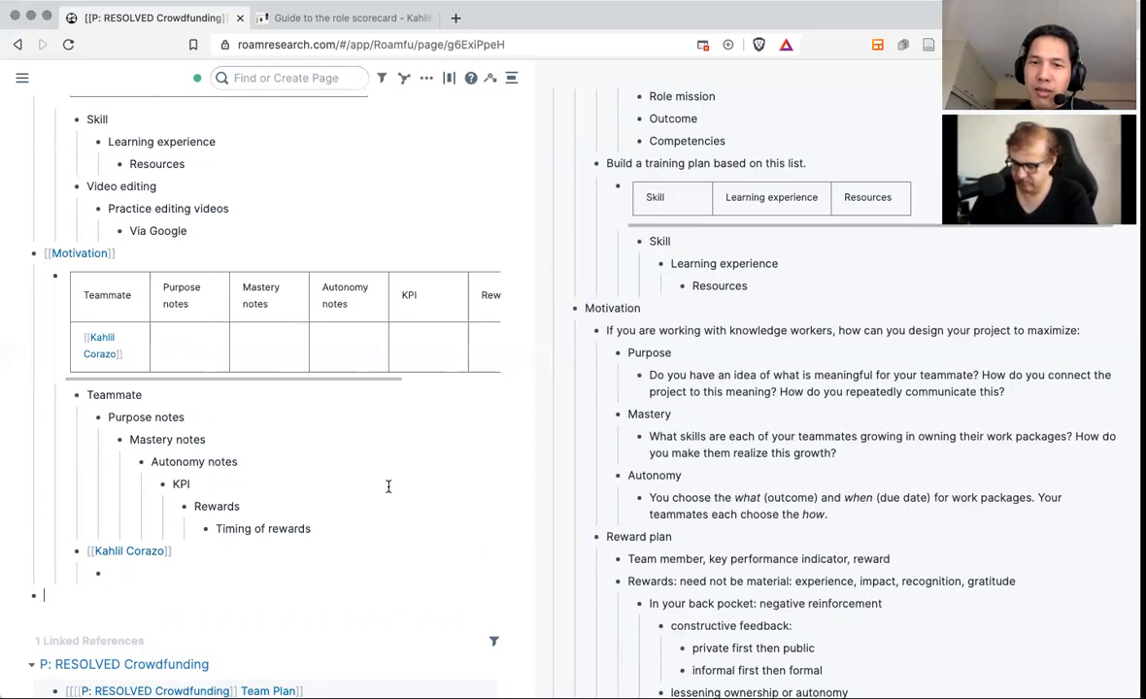
# Review the reference notes on the reward plan, skin in the game and finding a team leadership style.
pyautogui.scroll(-5, 696, 464)
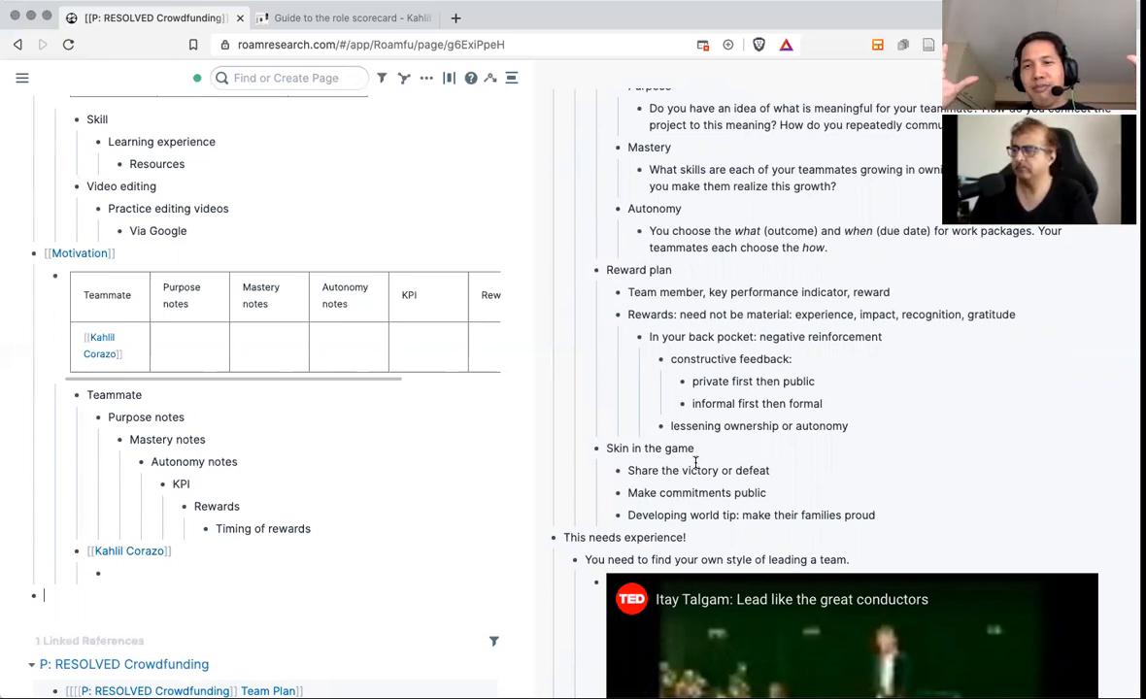
pyautogui.scroll(-5, 888, 444)
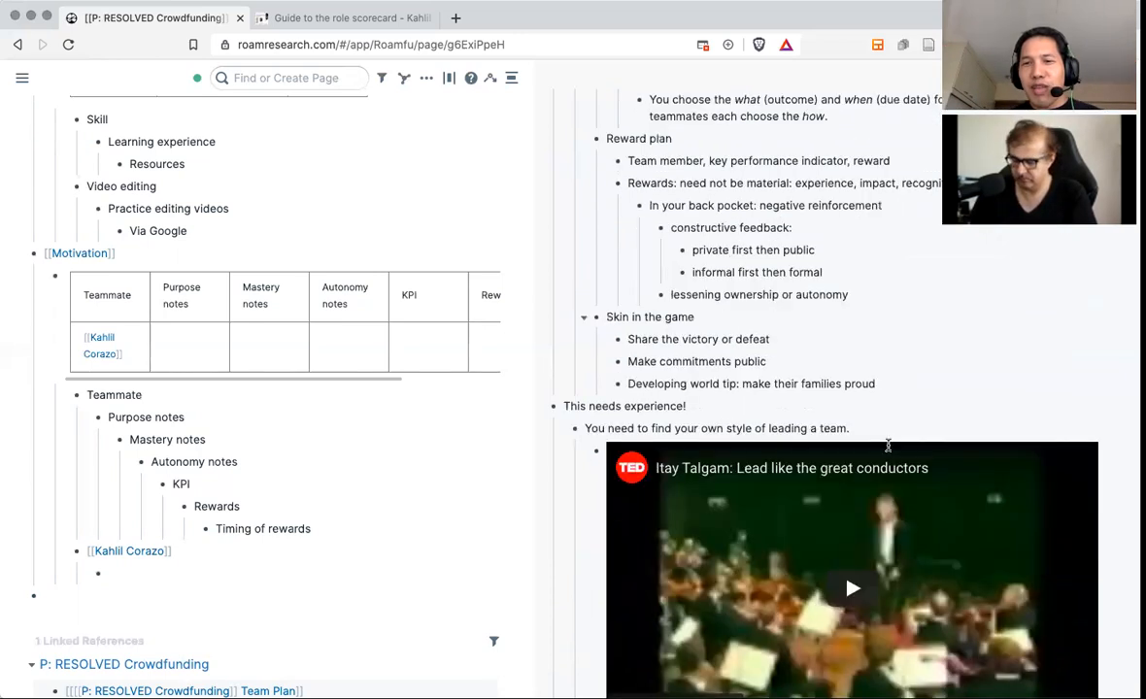
pyautogui.scroll(1, 892, 399)
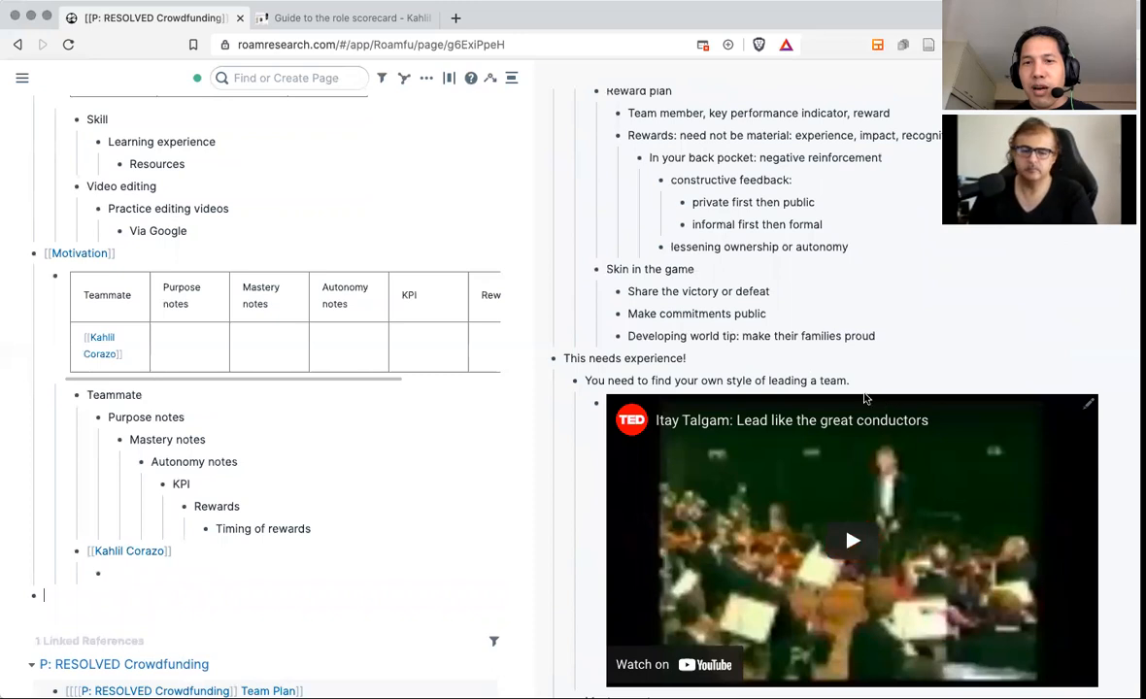
pyautogui.scroll(3, 909, 415)
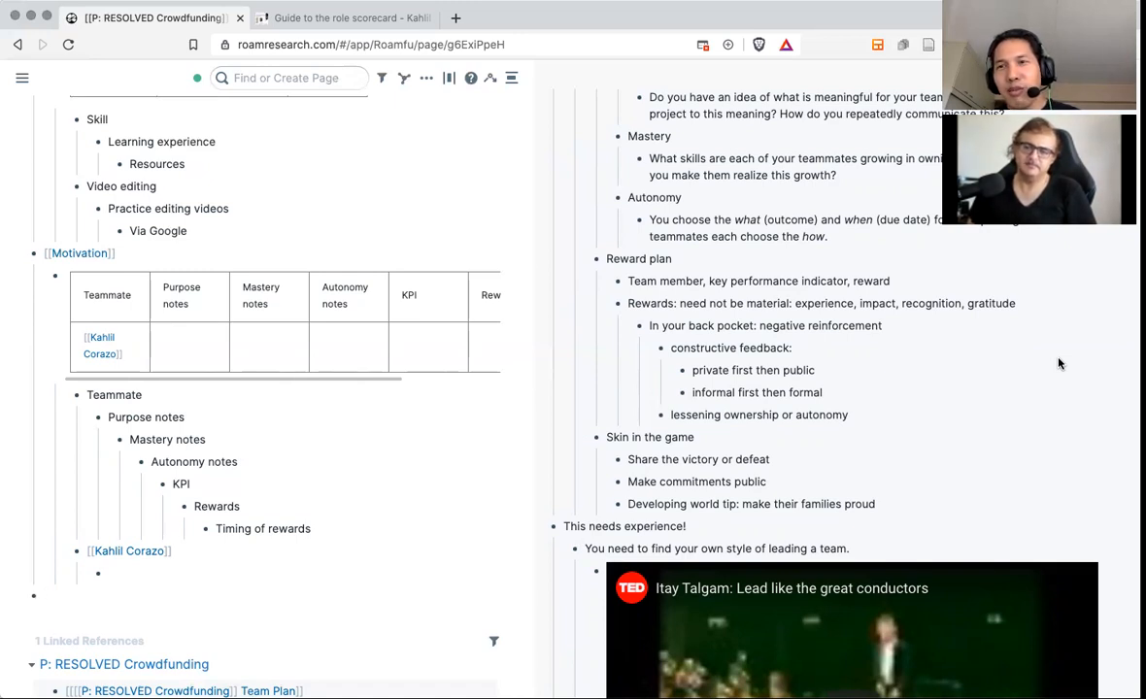
pyautogui.scroll(-1, 1059, 364)
pyautogui.scroll(-1, 1058, 364)
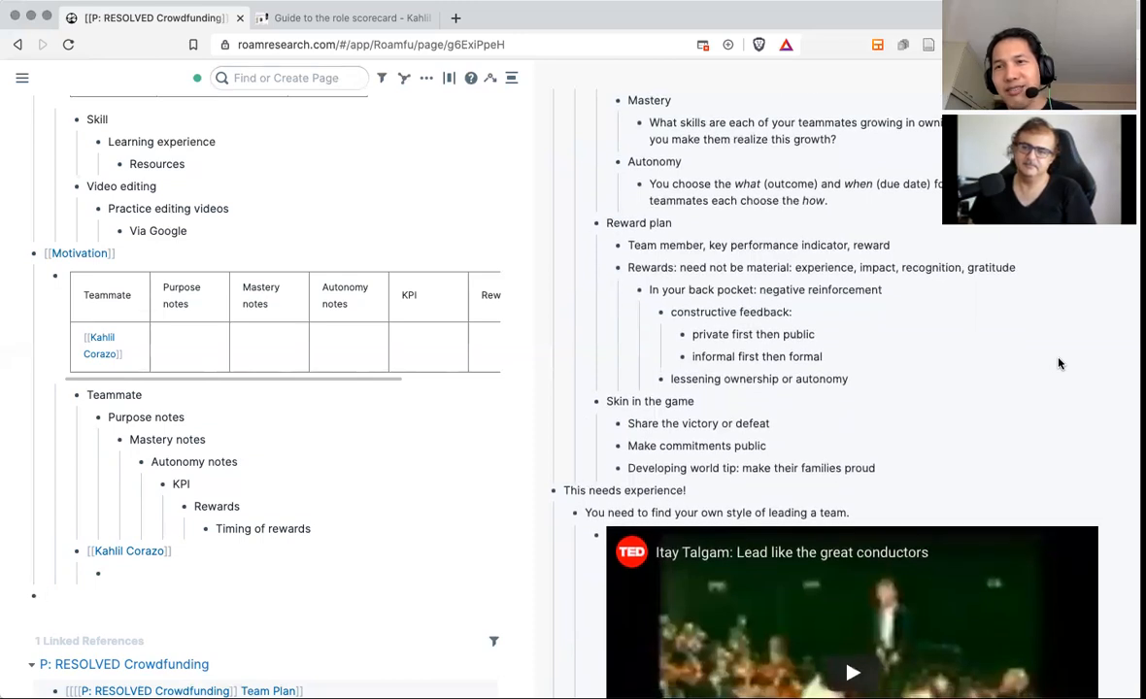